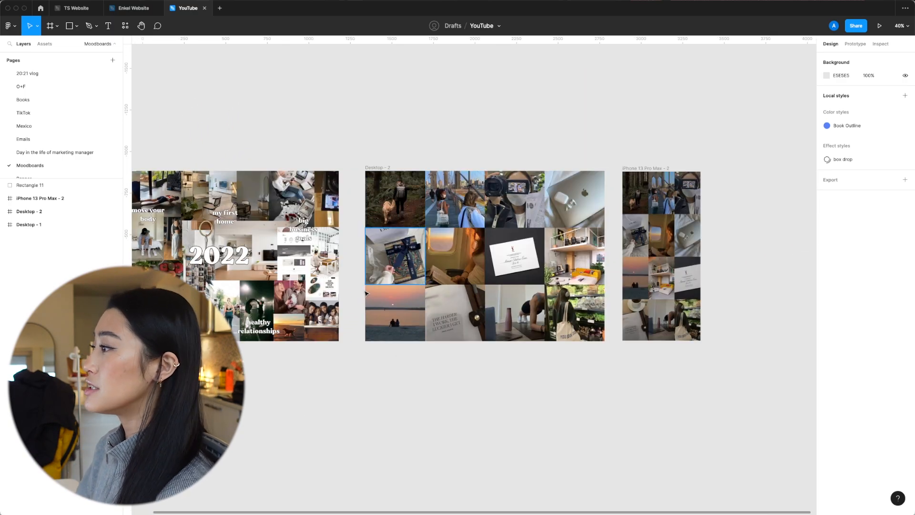
# Add a 1440 × 1024 Desktop frame and place it beneath the existing 2022 moodboard.
pyautogui.moveTo(309, 419); pyautogui.dragTo(466, 320)
pyautogui.press('f')
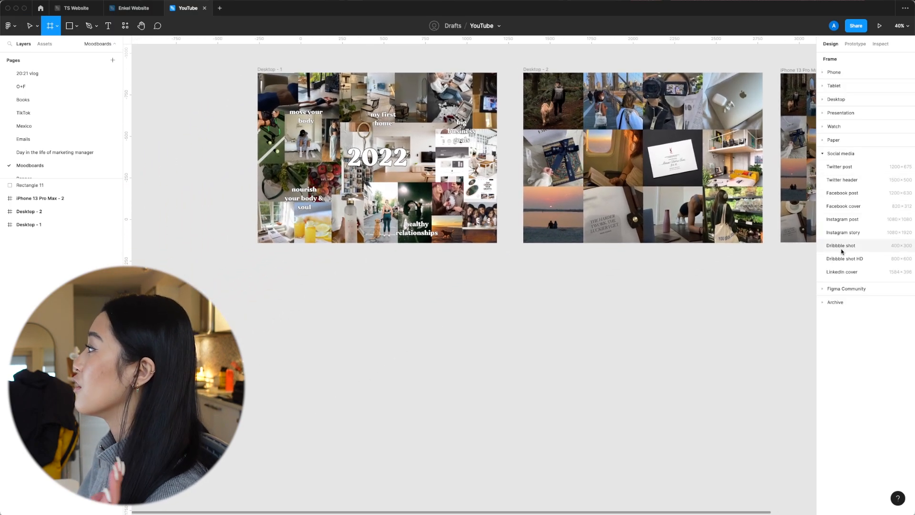
pyautogui.click(842, 101)
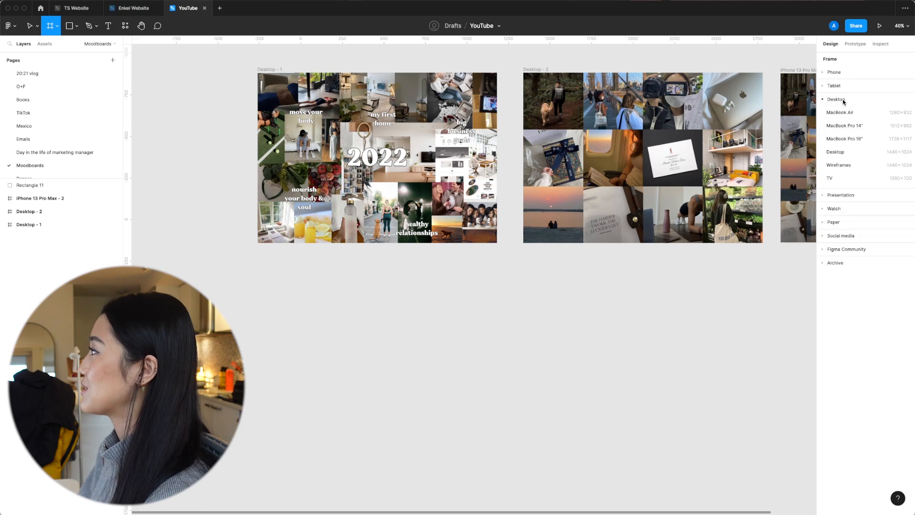
pyautogui.click(834, 152)
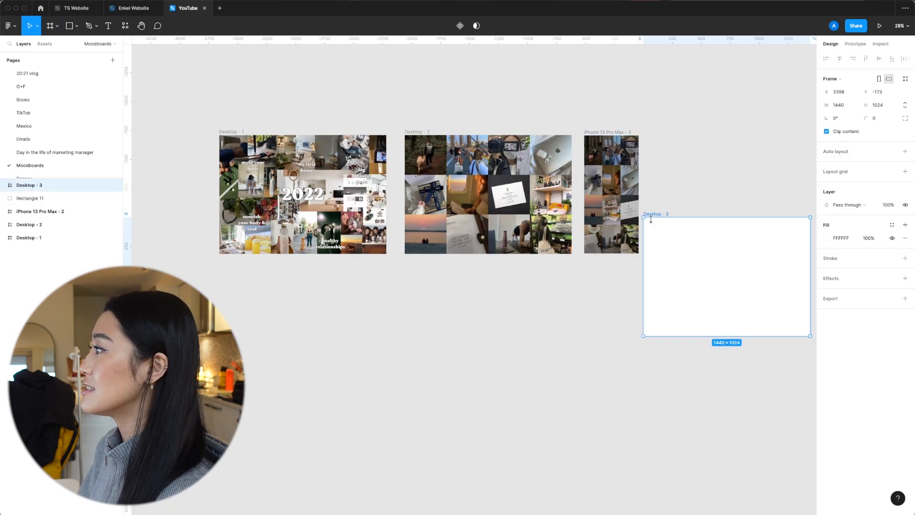
pyautogui.moveTo(654, 216); pyautogui.dragTo(229, 281)
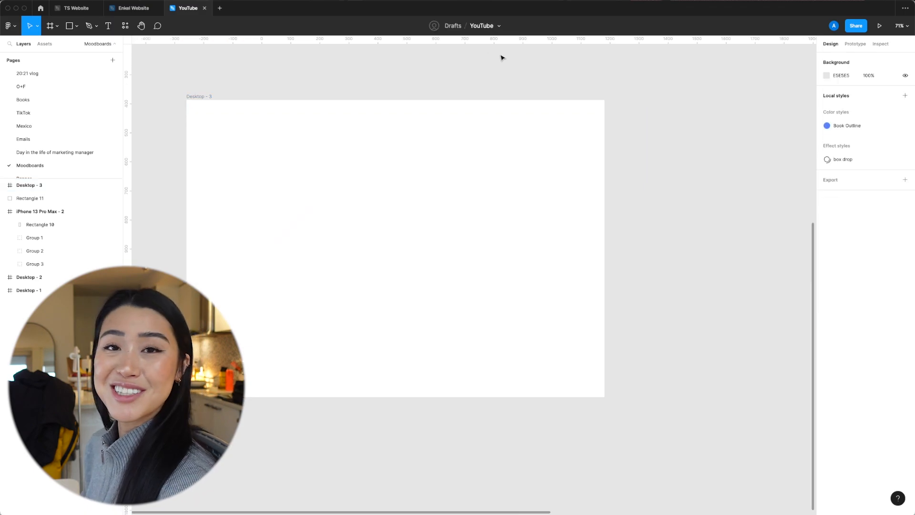
pyautogui.click(248, 174)
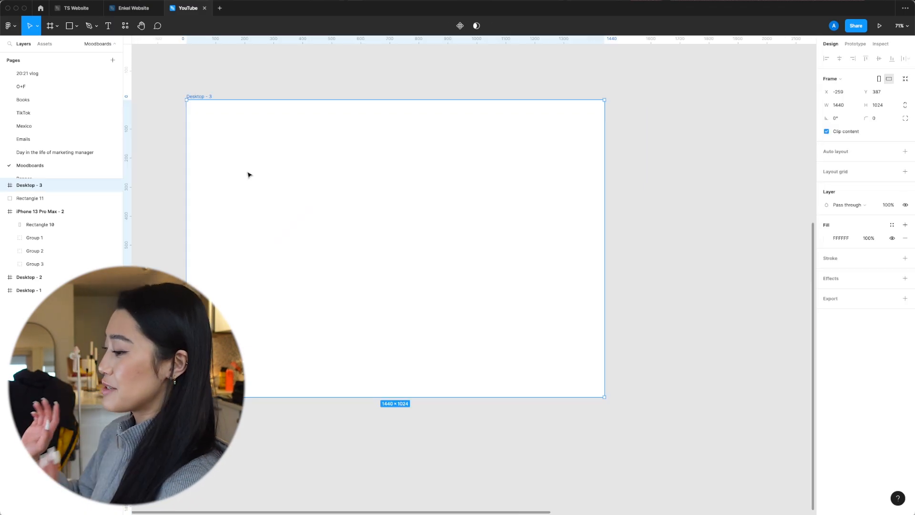
pyautogui.click(485, 55)
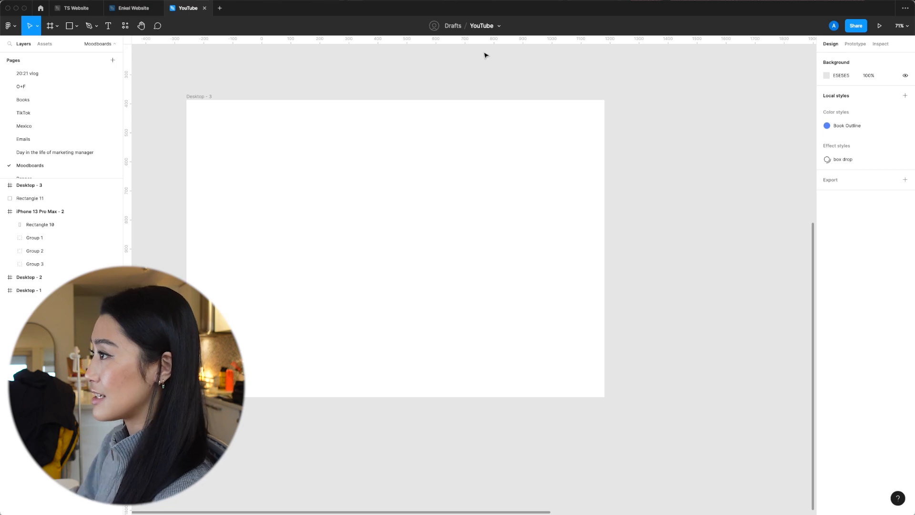
# Add an iPhone 13 Pro Max frame beside the blank desktop frame, with their top edges aligned.
pyautogui.press('f')
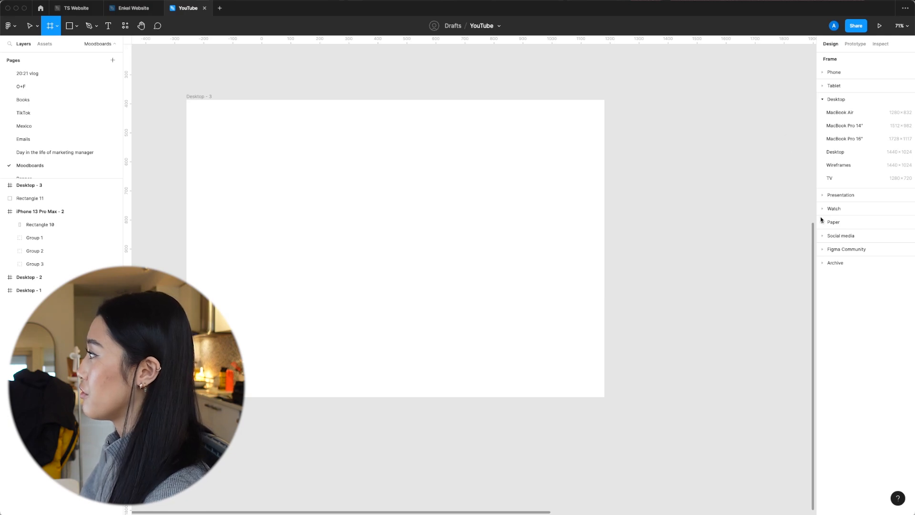
pyautogui.click(840, 72)
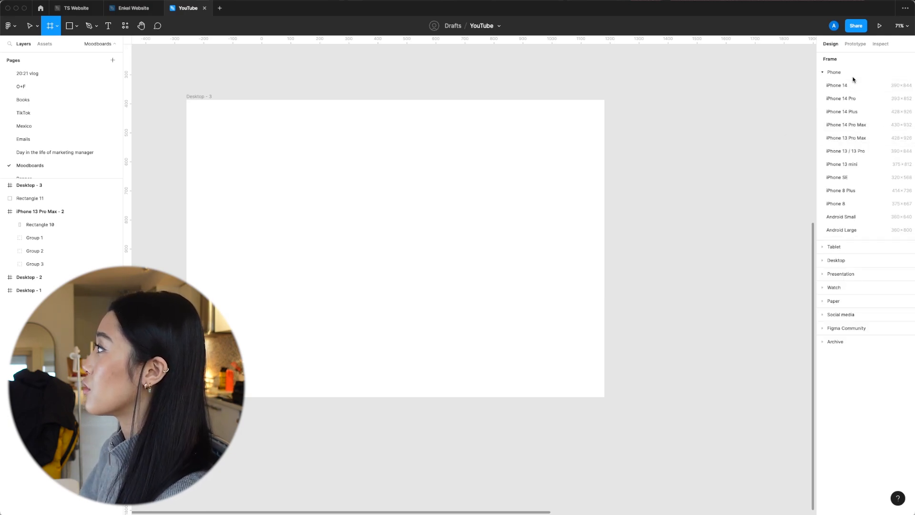
pyautogui.click(846, 138)
pyautogui.moveTo(643, 139); pyautogui.dragTo(640, 99)
pyautogui.hscroll(5, 617, 67)
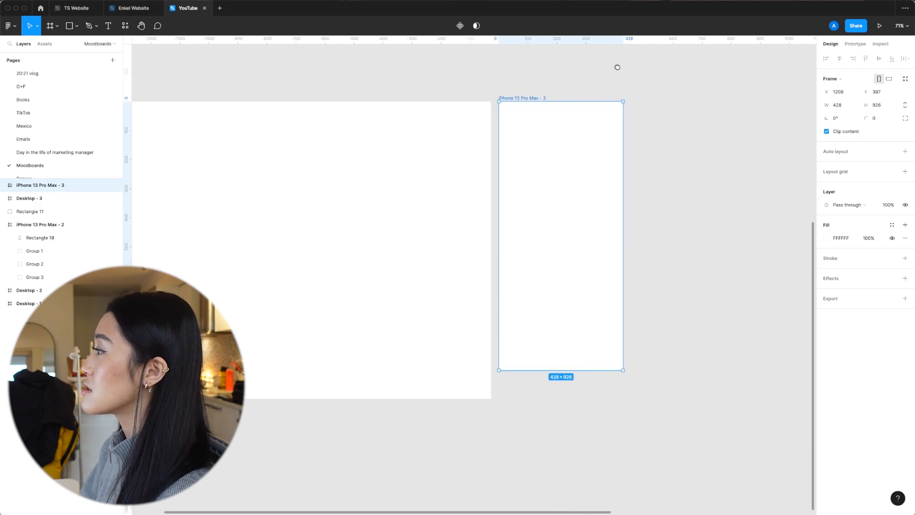
# Add an iPad Pro 11" frame next to the blank iPhone frame and line up its top edge with it.
pyautogui.press('f')
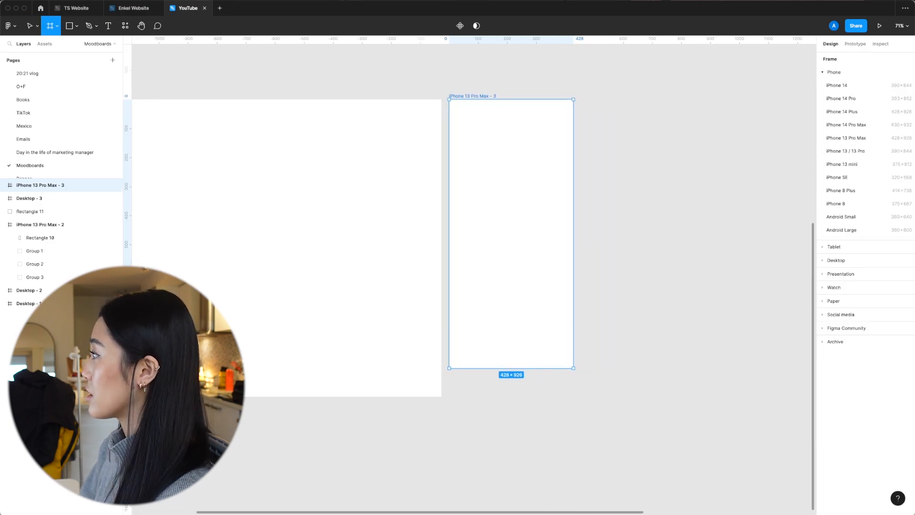
pyautogui.click(834, 246)
pyautogui.click(856, 126)
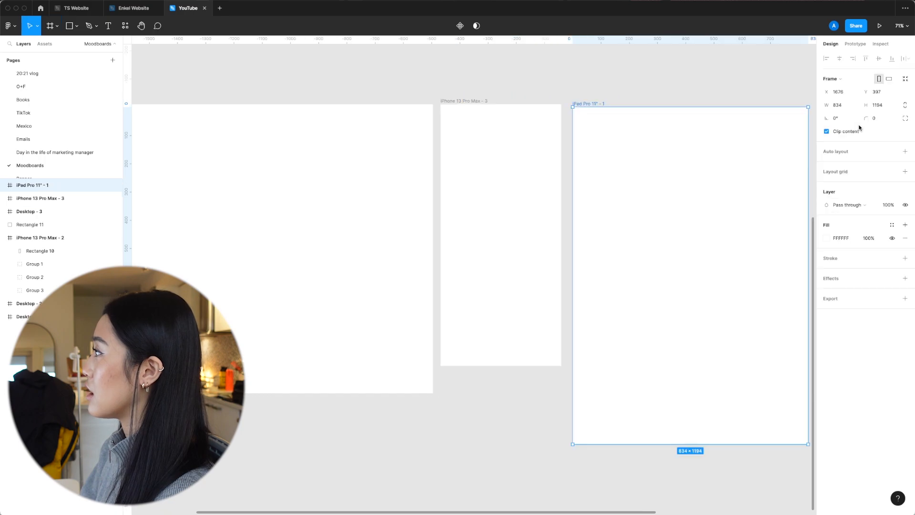
pyautogui.moveTo(588, 104); pyautogui.dragTo(591, 100)
pyautogui.click(593, 86)
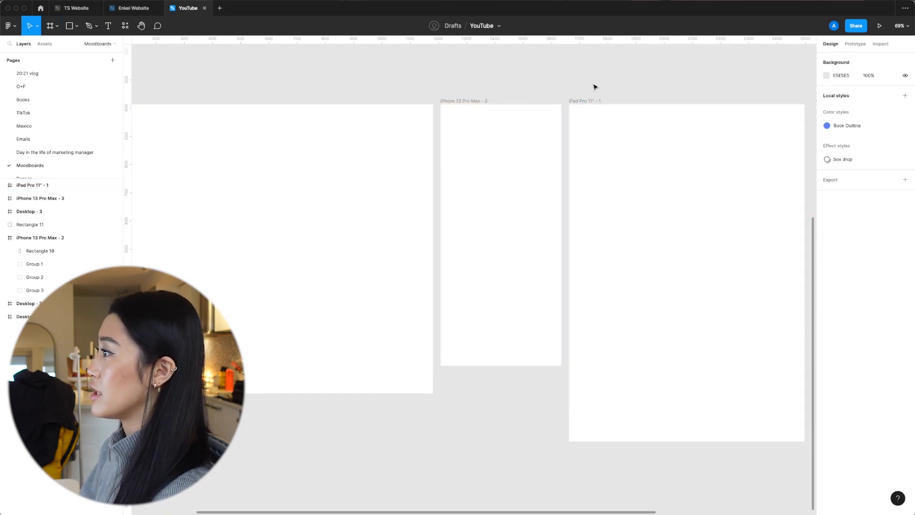
# Switch to Pinterest in the browser and open the home feed.
pyautogui.scroll(-3, 278, 109)
pyautogui.scroll(-5, 279, 109)
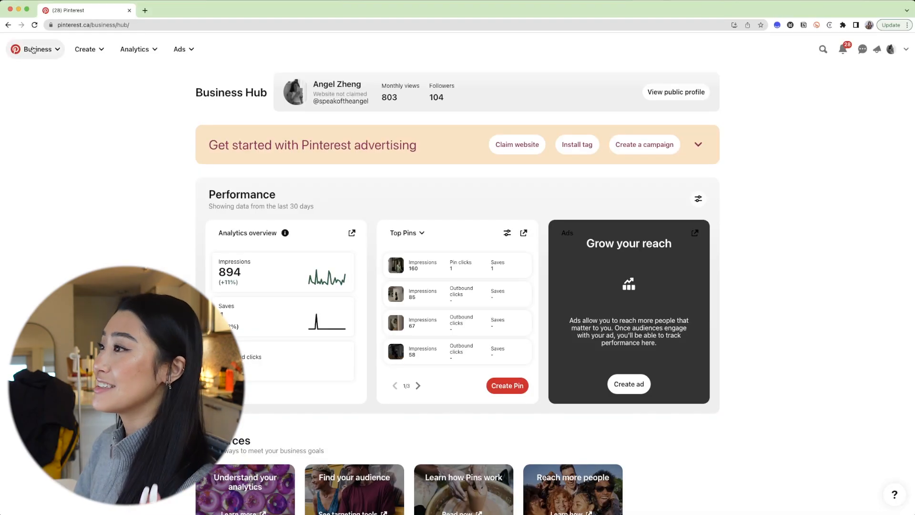
pyautogui.click(32, 49)
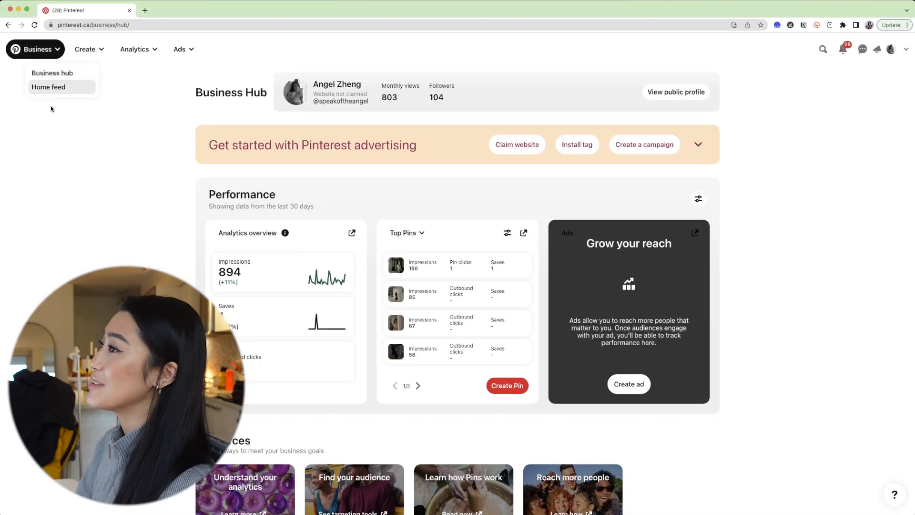
pyautogui.click(67, 86)
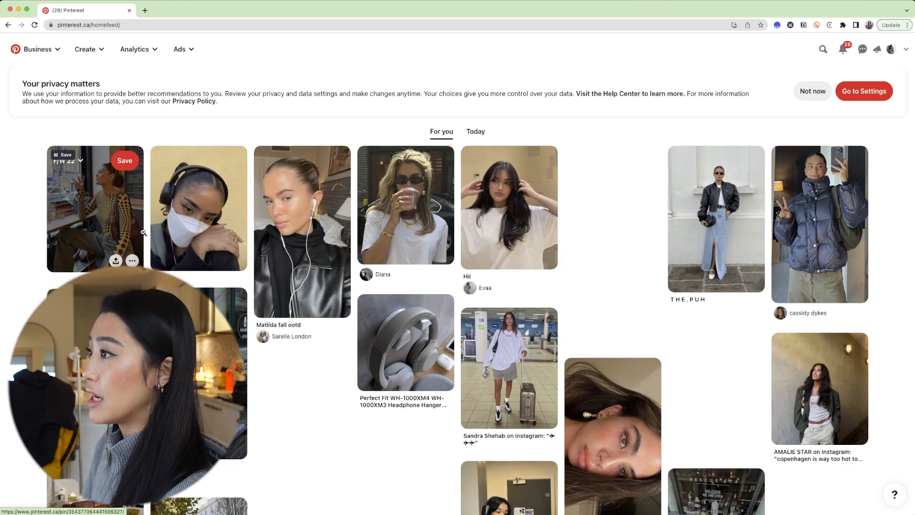
# Open home feed pins in new tabs, including the white T-shirt portrait, the wired-earphones portrait and the grocery bag photo.
pyautogui.keyDown('super'); pyautogui.click(509, 213); pyautogui.keyUp('super')
pyautogui.keyDown('super'); pyautogui.click(305, 214); pyautogui.keyUp('super')
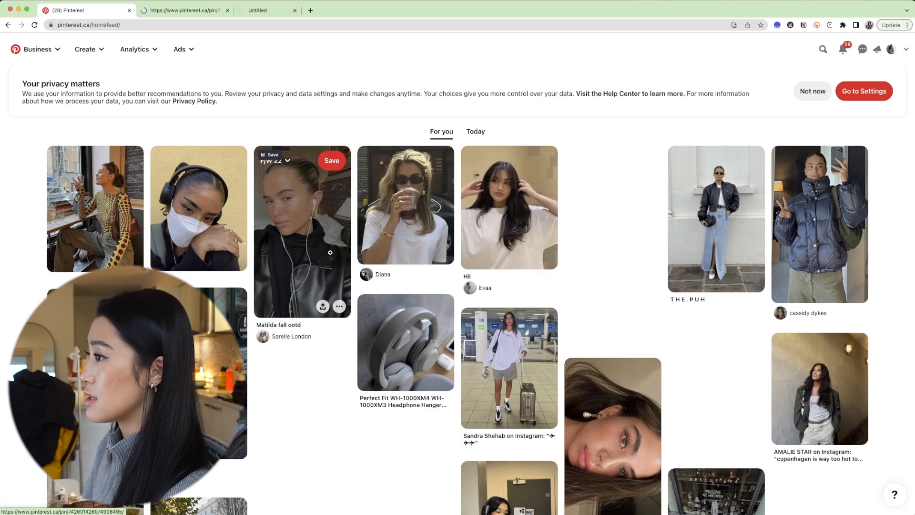
pyautogui.scroll(-2, 494, 217)
pyautogui.scroll(-3, 494, 216)
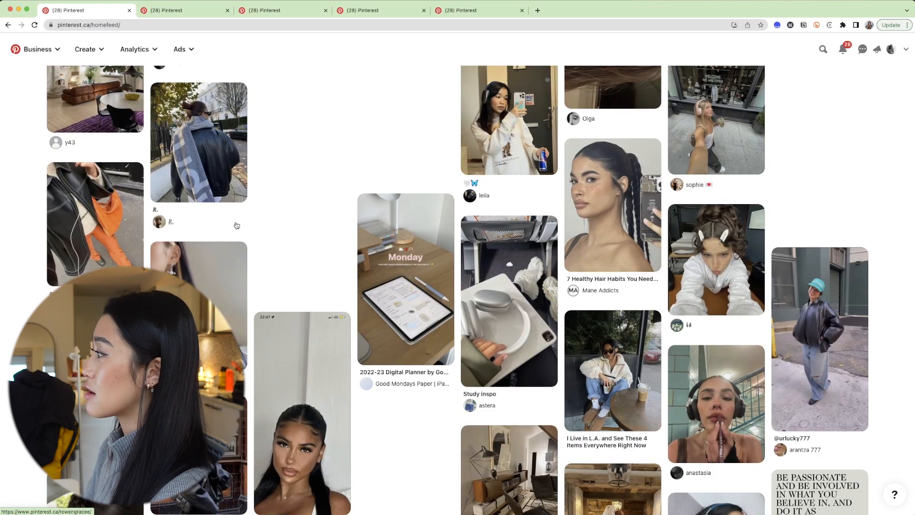
pyautogui.scroll(-3, 419, 316)
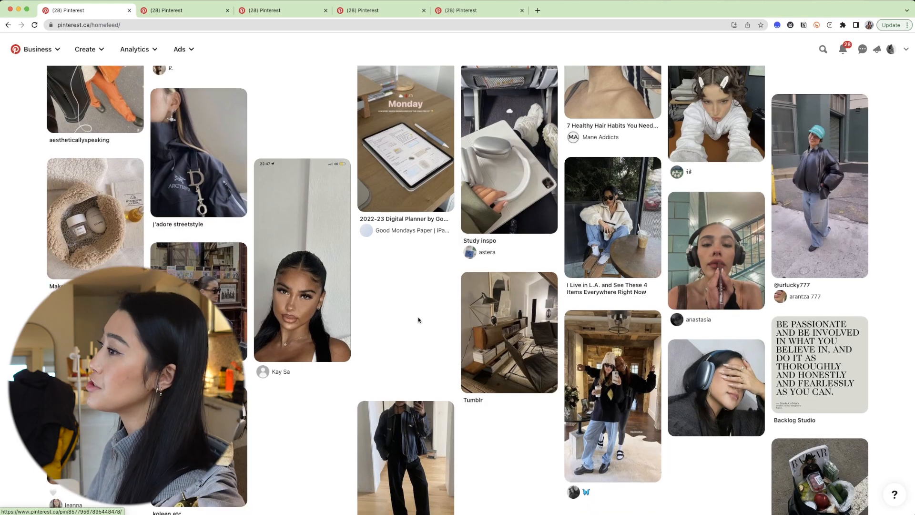
pyautogui.scroll(-4, 419, 318)
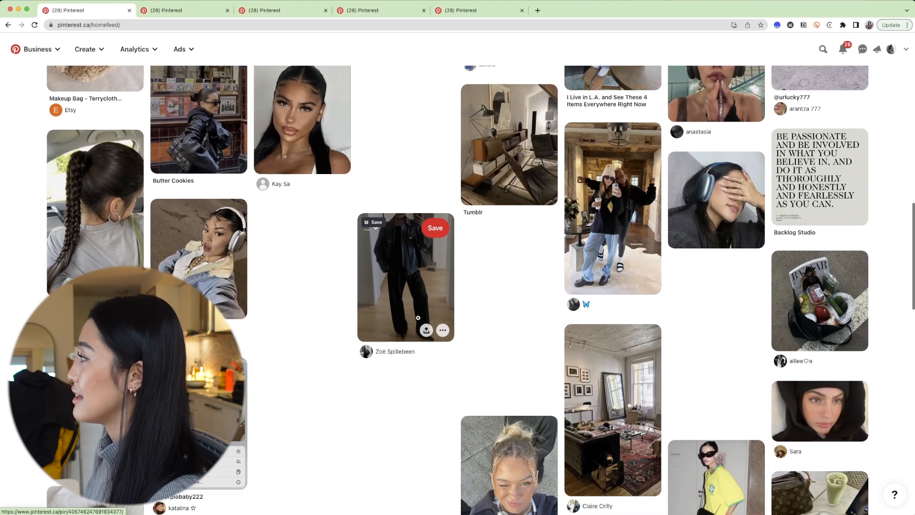
pyautogui.keyDown('super'); pyautogui.click(834, 298); pyautogui.keyUp('super')
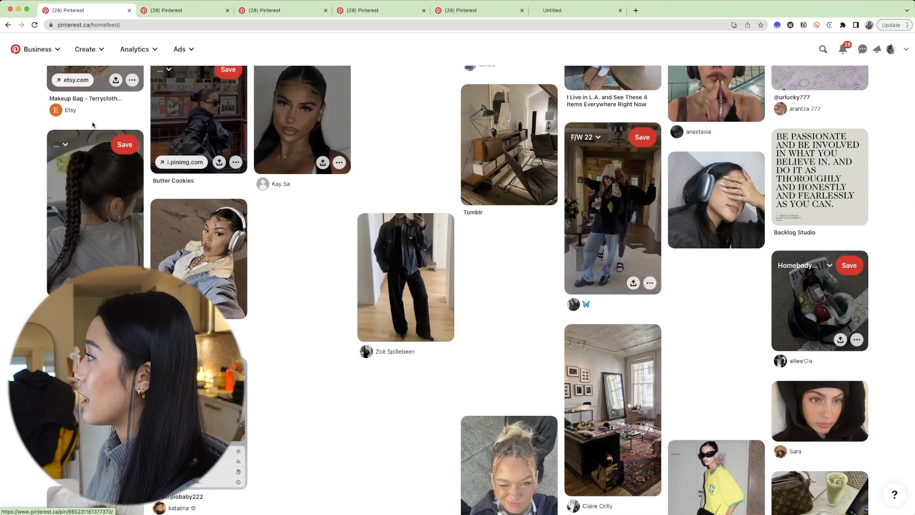
# Browse further down the home feed and open three more inspiring pins in new tabs.
pyautogui.scroll(-2, 525, 199)
pyautogui.scroll(-2, 526, 199)
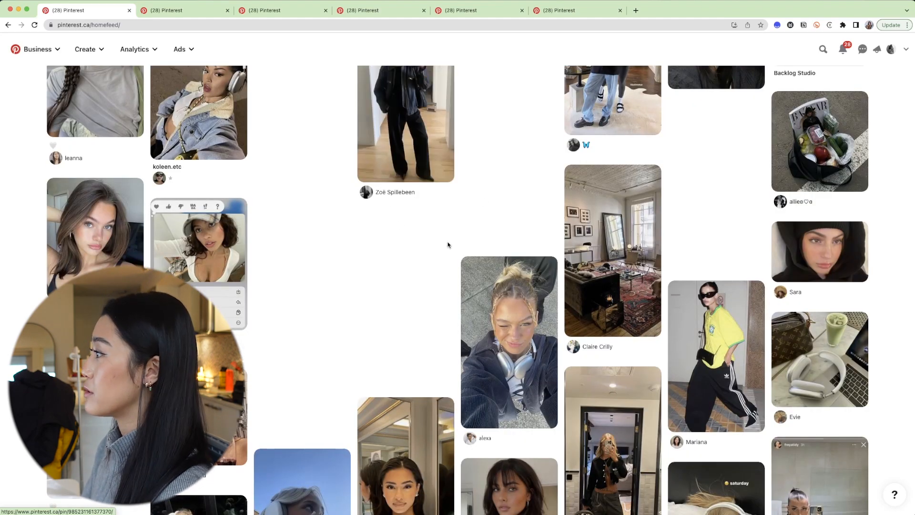
pyautogui.scroll(-1, 448, 244)
pyautogui.scroll(-1, 448, 244)
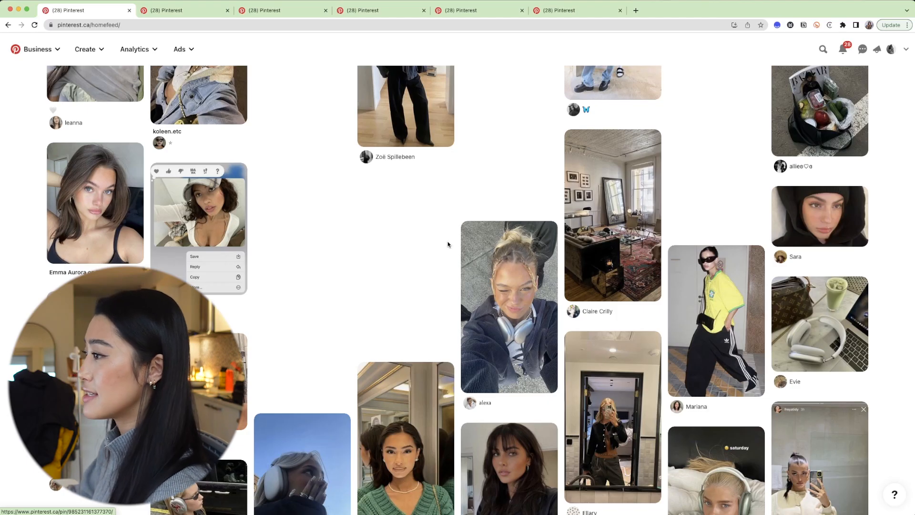
pyautogui.scroll(-20, 492, 128)
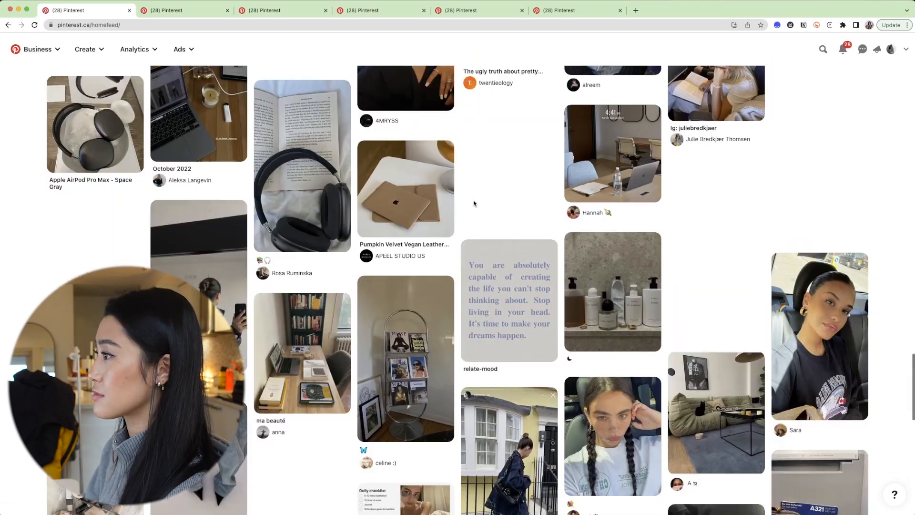
pyautogui.scroll(10, 473, 203)
pyautogui.keyDown('super'); pyautogui.click(509, 307); pyautogui.keyUp('super')
pyautogui.scroll(-7, 759, 312)
pyautogui.keyDown('super'); pyautogui.click(733, 191); pyautogui.keyUp('super')
pyautogui.scroll(-8, 290, 292)
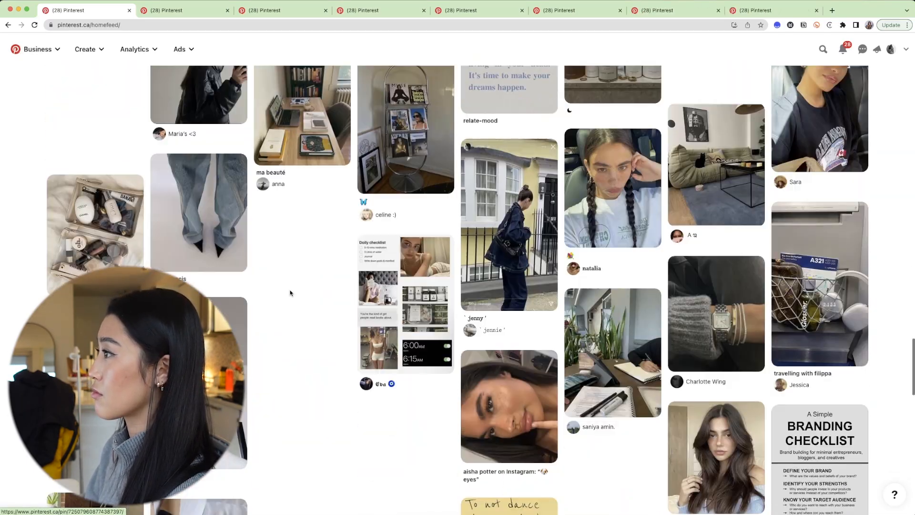
pyautogui.scroll(-20, 289, 292)
pyautogui.keyDown('super'); pyautogui.click(608, 334); pyautogui.keyUp('super')
pyautogui.scroll(-1, 591, 384)
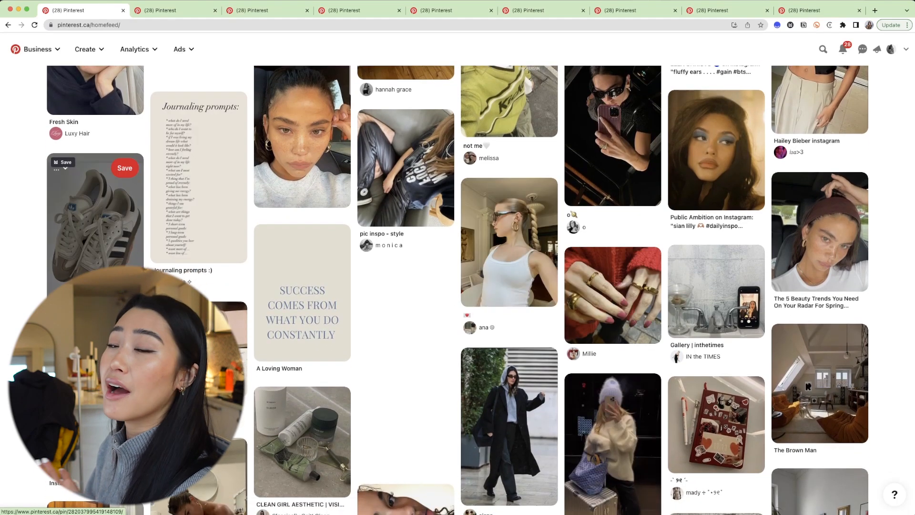
# View the blue headphones selfie pin and the pin in the following open tab.
pyautogui.click(353, 10)
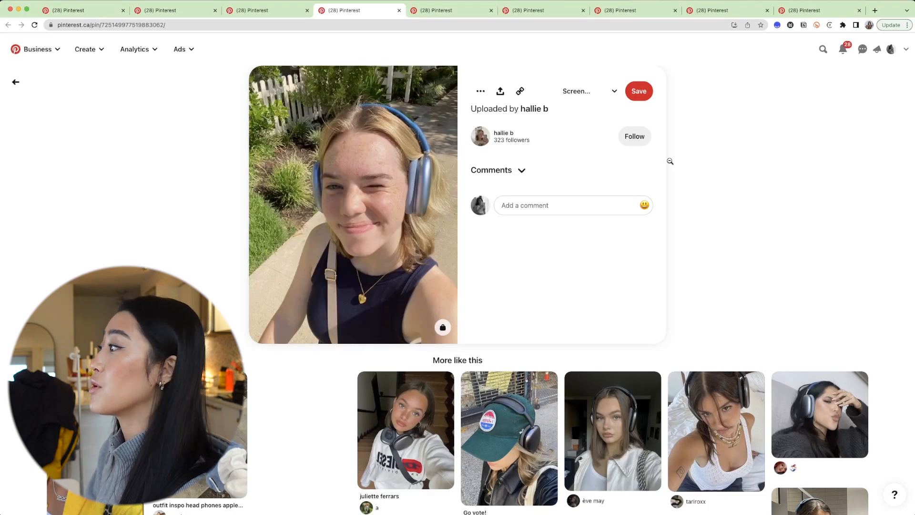
pyautogui.click(469, 13)
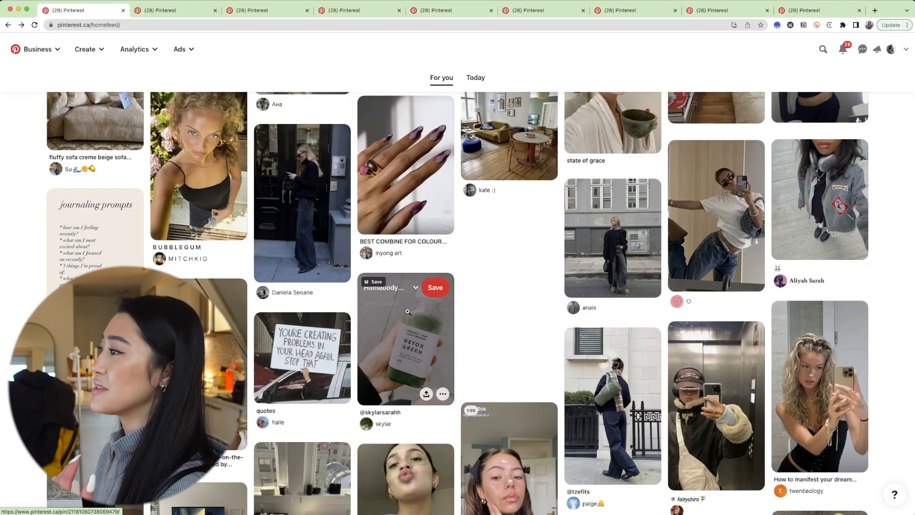
# Open the Detox Green juice pin from the home feed and open seven related juice and blender pins in new tabs.
pyautogui.click(431, 350)
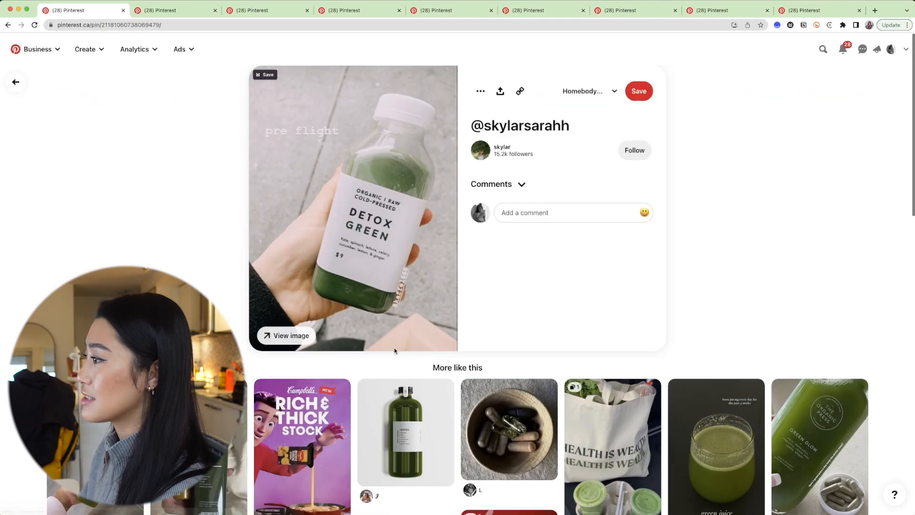
pyautogui.scroll(-5, 395, 348)
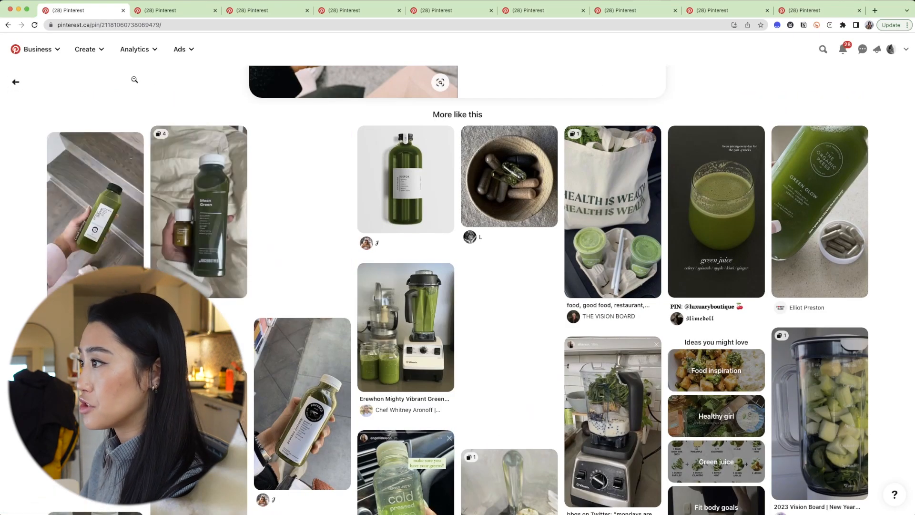
pyautogui.keyDown('super'); pyautogui.click(192, 223); pyautogui.keyUp('super')
pyautogui.keyDown('super'); pyautogui.click(618, 214); pyautogui.keyUp('super')
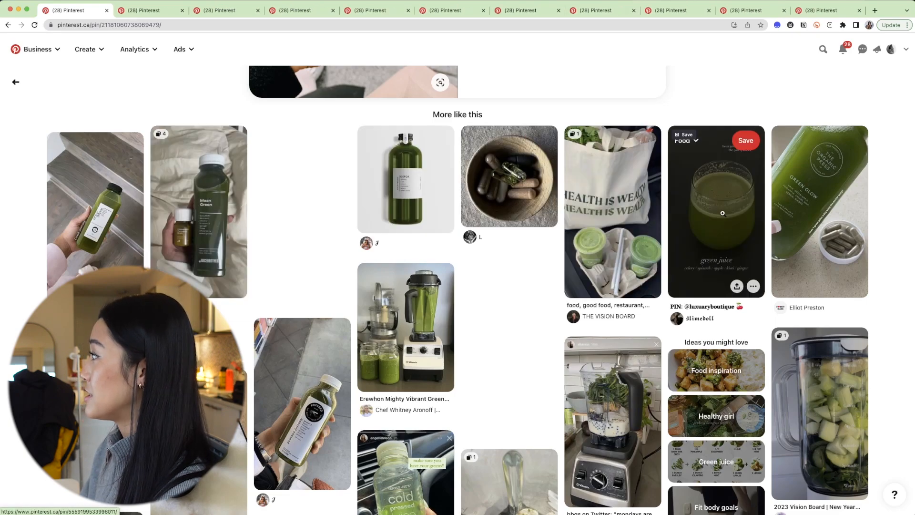
pyautogui.keyDown('super'); pyautogui.click(723, 214); pyautogui.keyUp('super')
pyautogui.keyDown('super'); pyautogui.click(853, 218); pyautogui.keyUp('super')
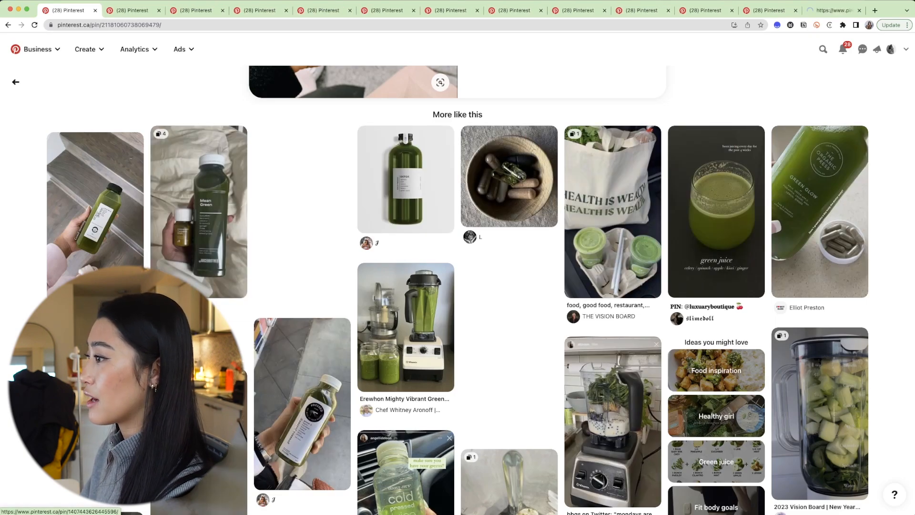
pyautogui.keyDown('super'); pyautogui.click(223, 405); pyautogui.keyUp('super')
pyautogui.keyDown('super'); pyautogui.click(414, 334); pyautogui.keyUp('super')
pyautogui.scroll(-3, 414, 333)
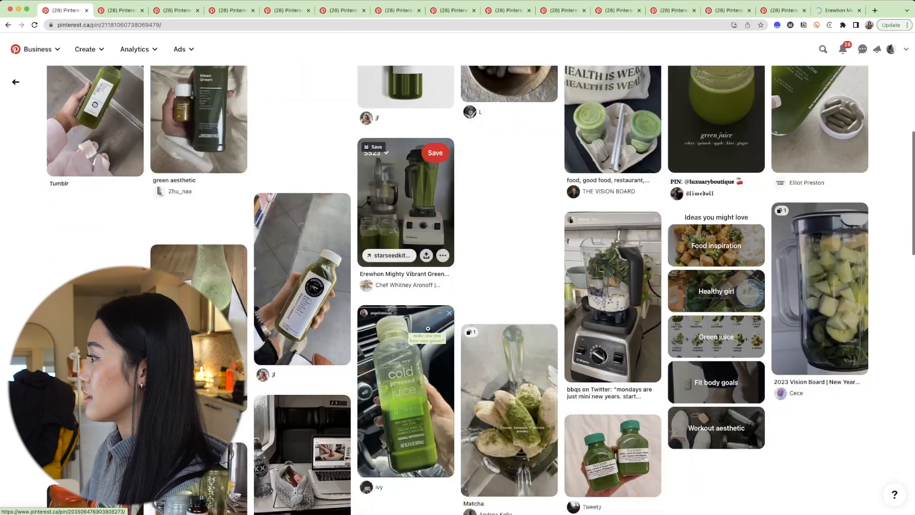
pyautogui.keyDown('super'); pyautogui.click(618, 286); pyautogui.keyUp('super')
pyautogui.scroll(-2, 618, 286)
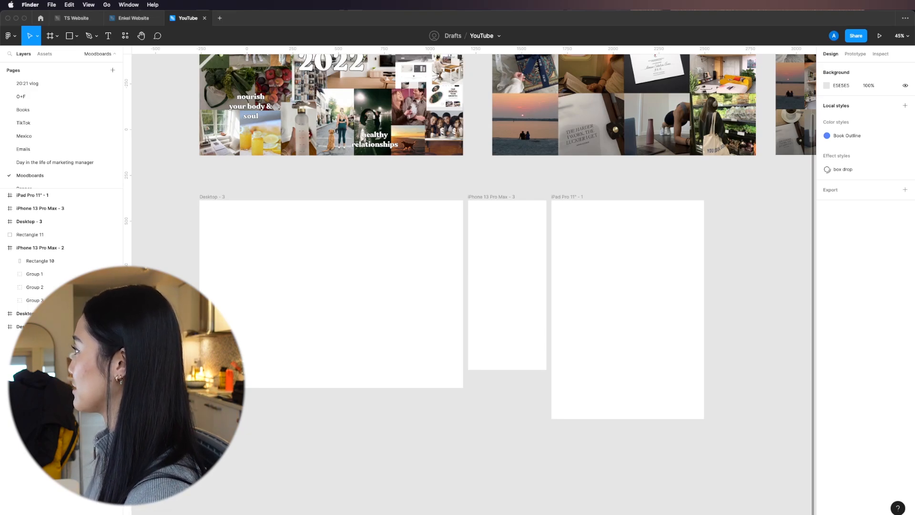
# Switch to Figma, import the downloaded pin images onto the Moodboards canvas and delete the duplicate headphones photo.
pyautogui.moveTo(913, 300); pyautogui.dragTo(290, 461)
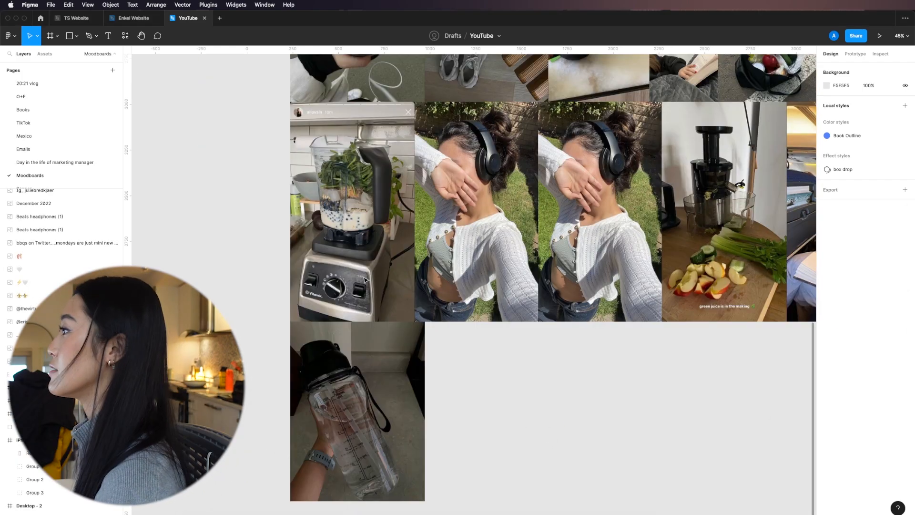
pyautogui.click(422, 248)
pyautogui.press('Delete')
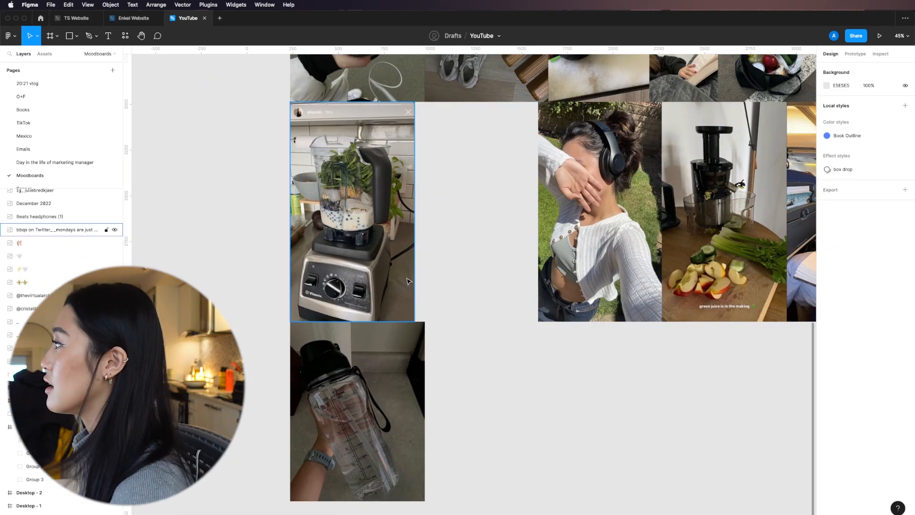
# Regroup the imported photos into a compact block, scaled down and placed beside the empty Desktop - 3 frame.
pyautogui.scroll(-5, 409, 281)
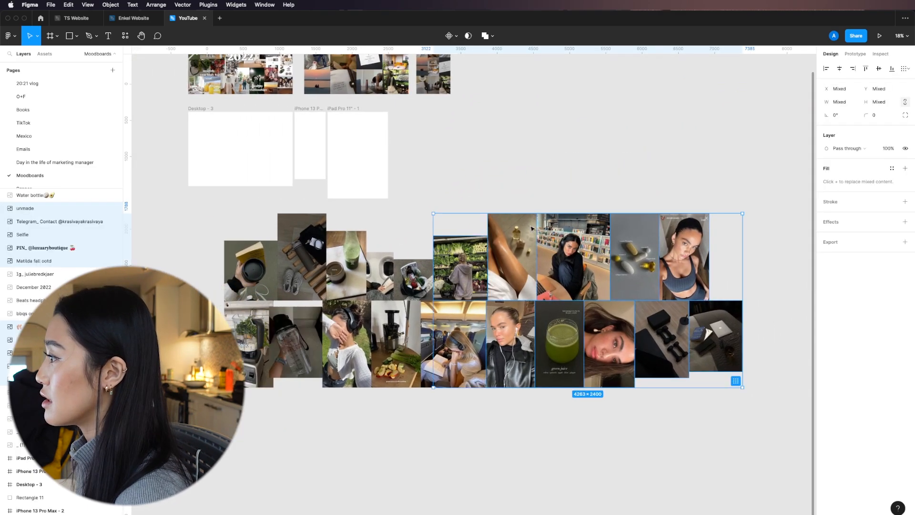
pyautogui.moveTo(524, 258); pyautogui.dragTo(310, 411)
pyautogui.click(566, 337)
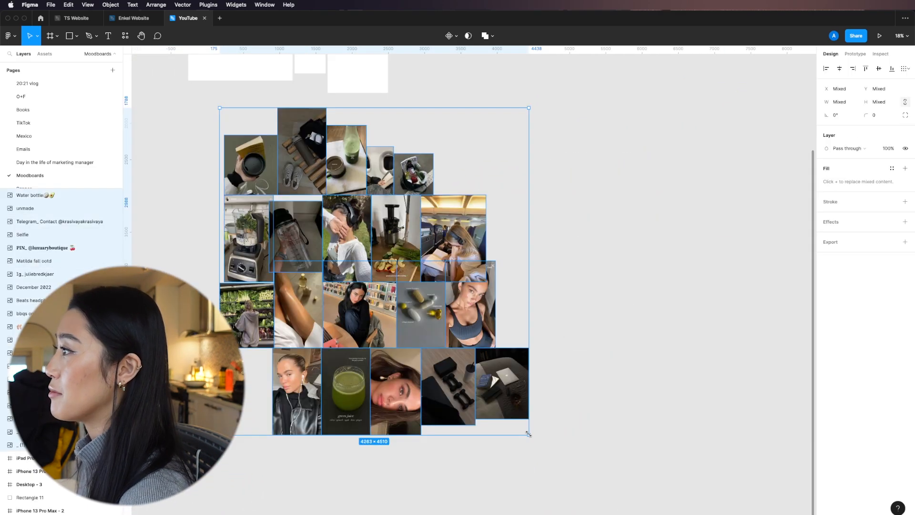
pyautogui.moveTo(529, 433); pyautogui.dragTo(221, 194)
pyautogui.moveTo(177, 117)
pyautogui.mouseDown()
pyautogui.moveTo(177, 104)
pyautogui.moveTo(177, 112)
pyautogui.mouseUp()
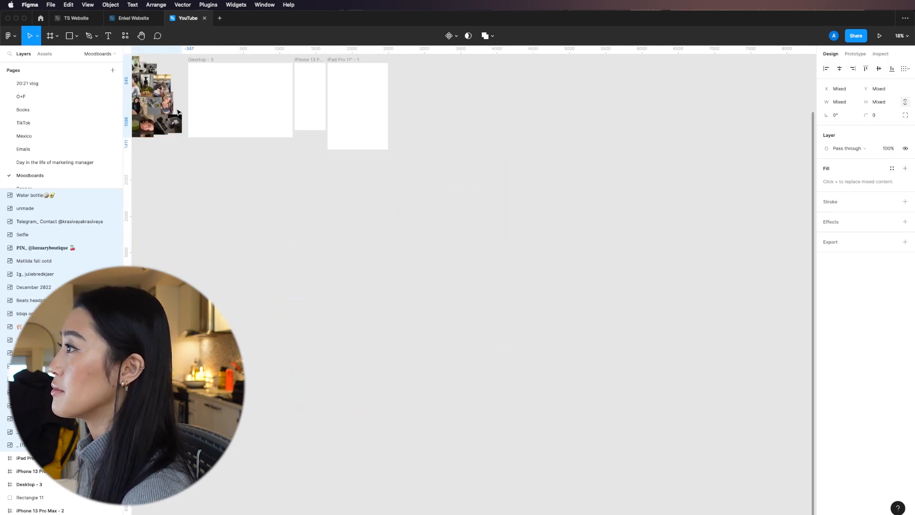
pyautogui.click(247, 200)
pyautogui.moveTo(247, 200); pyautogui.dragTo(397, 331)
pyautogui.scroll(10, 325, 252)
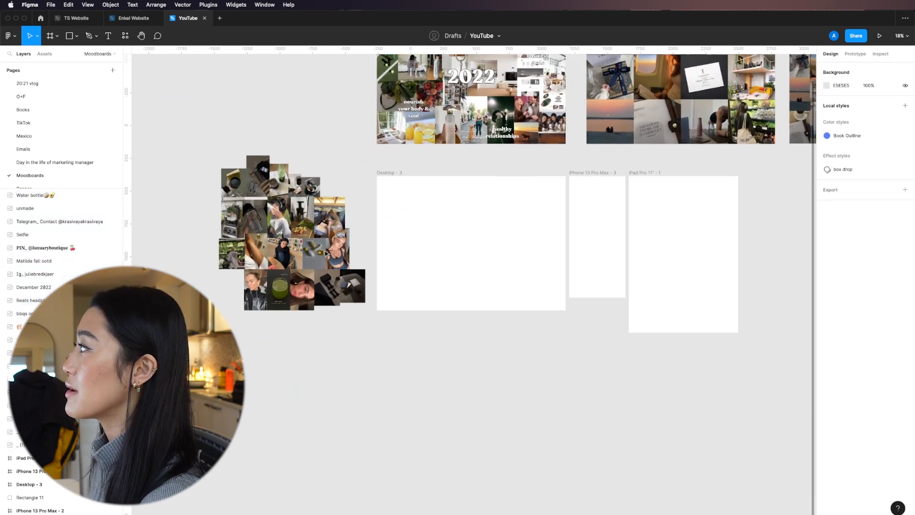
pyautogui.rightClick(325, 252)
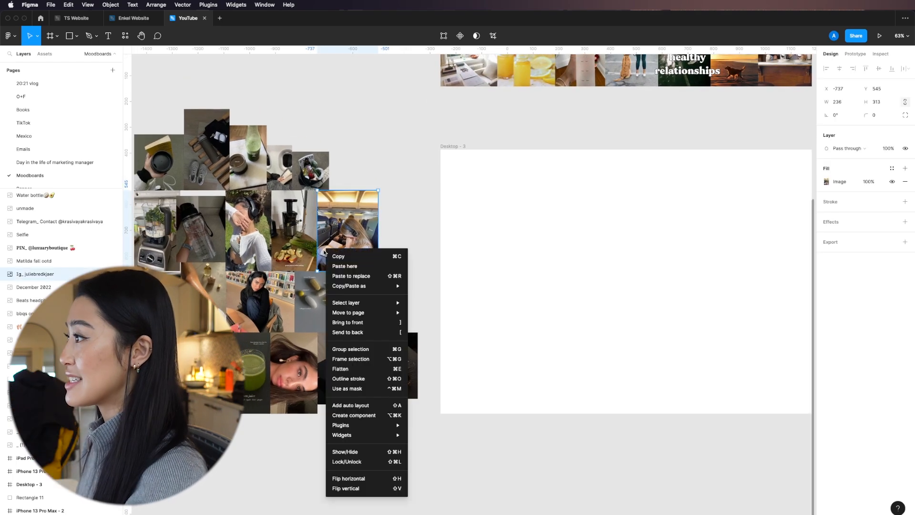
pyautogui.click(398, 106)
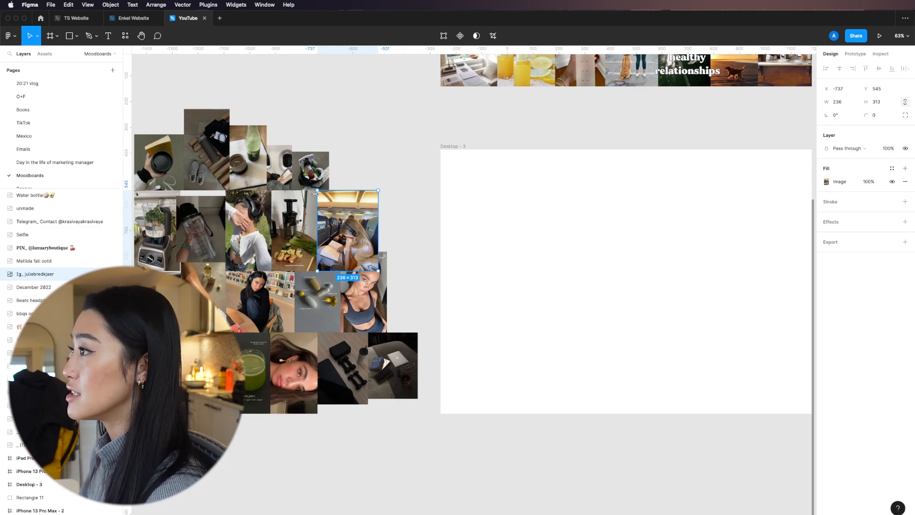
pyautogui.click(352, 170)
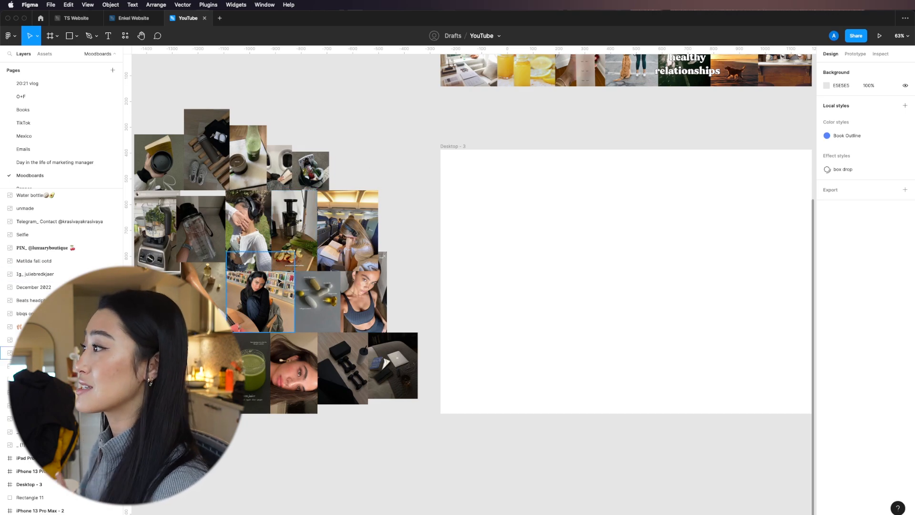
# Move the perfume, library, laptop, dumbbell, green juice, supplement and two selfie photos into the Desktop - 3 frame.
pyautogui.moveTo(213, 297); pyautogui.dragTo(472, 198)
pyautogui.click(412, 234)
pyautogui.moveTo(269, 323); pyautogui.dragTo(483, 404)
pyautogui.moveTo(343, 368); pyautogui.dragTo(559, 185)
pyautogui.moveTo(250, 373); pyautogui.dragTo(602, 332)
pyautogui.moveTo(300, 382); pyautogui.dragTo(643, 259)
pyautogui.moveTo(285, 315); pyautogui.dragTo(610, 391)
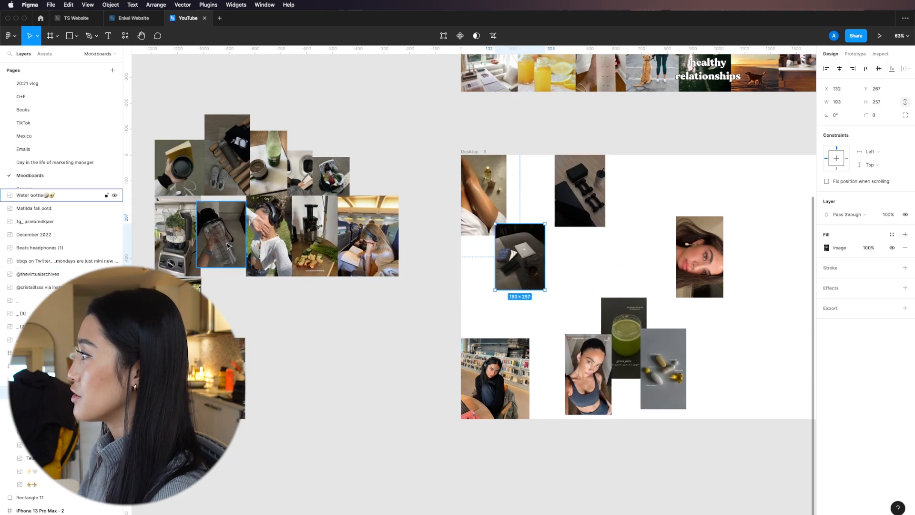
# Add the water bottle, juicer, grocery, airplane, sneaker and coffee cup photos to the Desktop - 3 frame.
pyautogui.moveTo(229, 244); pyautogui.dragTo(763, 361)
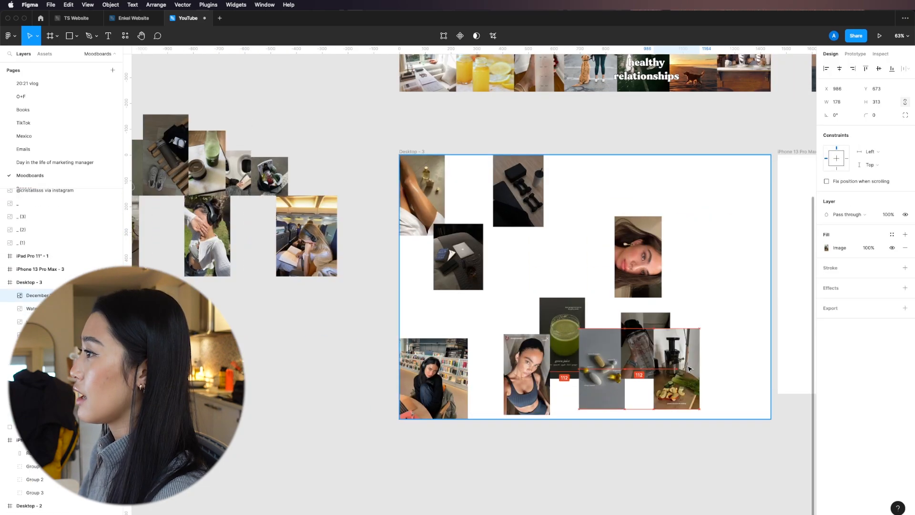
pyautogui.moveTo(677, 368); pyautogui.dragTo(677, 375)
pyautogui.moveTo(283, 353); pyautogui.dragTo(325, 359)
pyautogui.moveTo(389, 241); pyautogui.dragTo(428, 241)
# Select the photos in the Desktop - 2 grid and copy them onto the empty canvas beside Desktop - 3.
pyautogui.moveTo(618, 132); pyautogui.dragTo(388, 237)
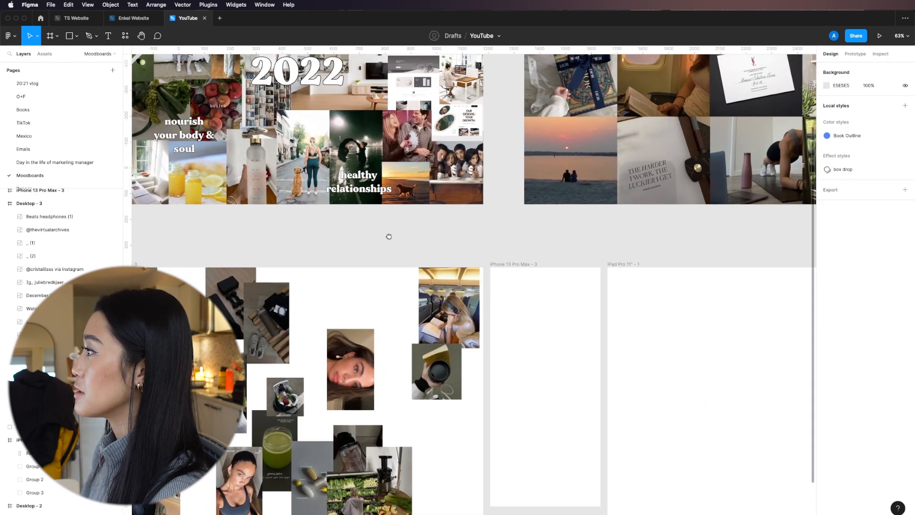
pyautogui.moveTo(729, 179); pyautogui.dragTo(495, 378)
pyautogui.click(413, 200)
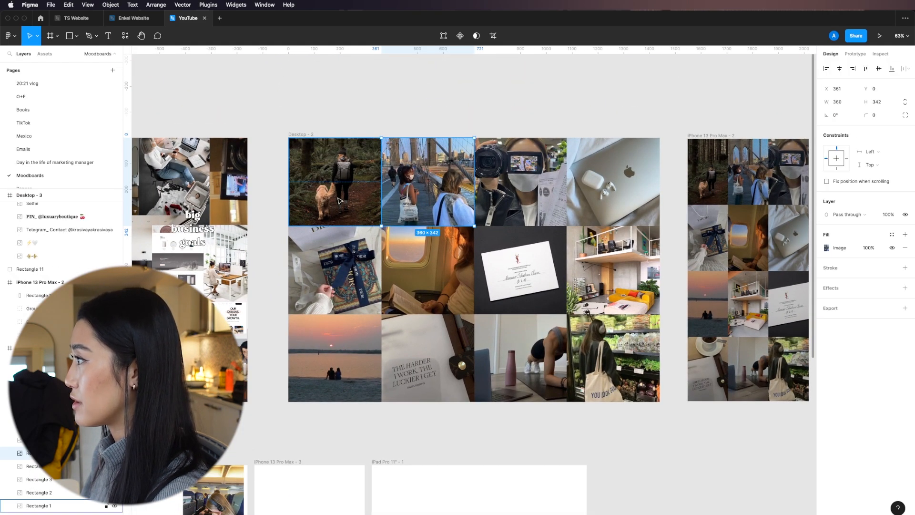
pyautogui.keyDown('shift'); pyautogui.click(339, 200); pyautogui.keyUp('shift')
pyautogui.keyDown('shift'); pyautogui.click(404, 164); pyautogui.keyUp('shift')
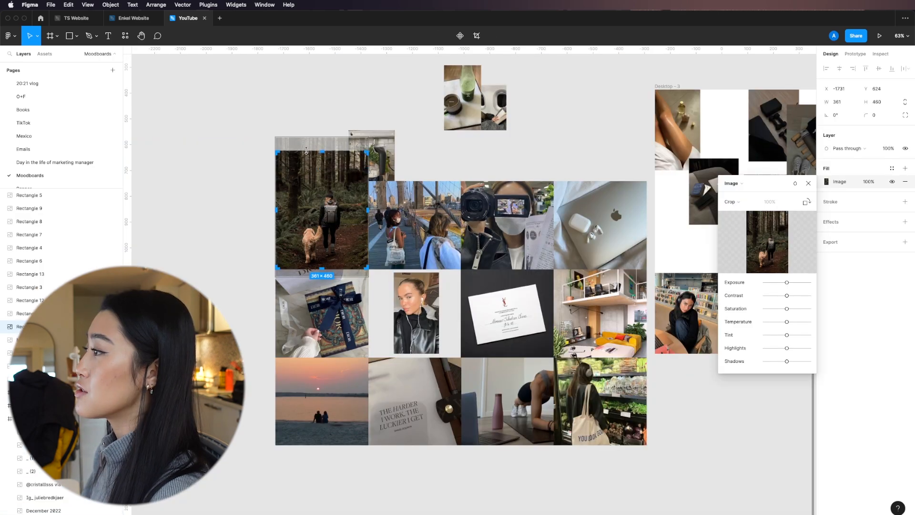
# Crop the forest dog-walk photo to 361 × 434 and place it in the lower-right corner of Desktop - 3 at 270 × 325.
pyautogui.moveTo(305, 151); pyautogui.dragTo(305, 157)
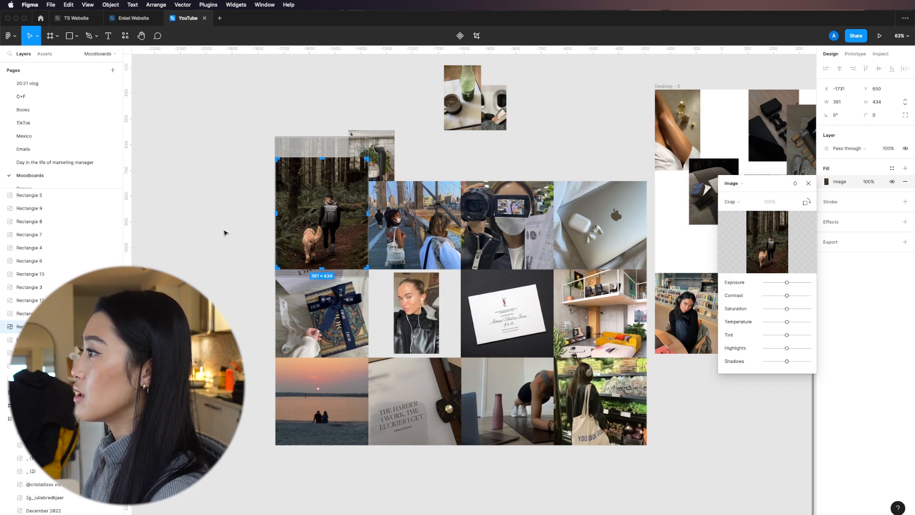
pyautogui.click(507, 163)
pyautogui.click(507, 163)
pyautogui.moveTo(334, 224); pyautogui.dragTo(684, 273)
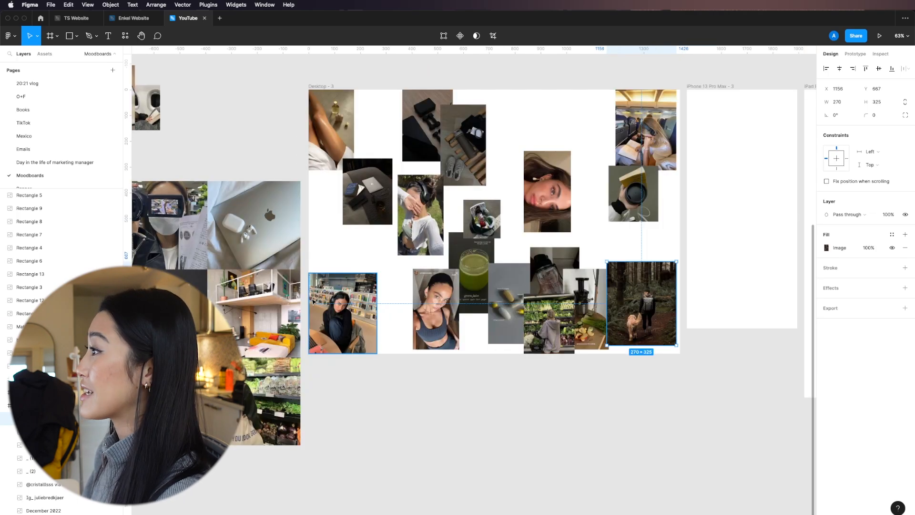
# Move the blender photo clear of the copied grid and open the Dior gift photo's image fill mode options.
pyautogui.hscroll(-7, 662, 294)
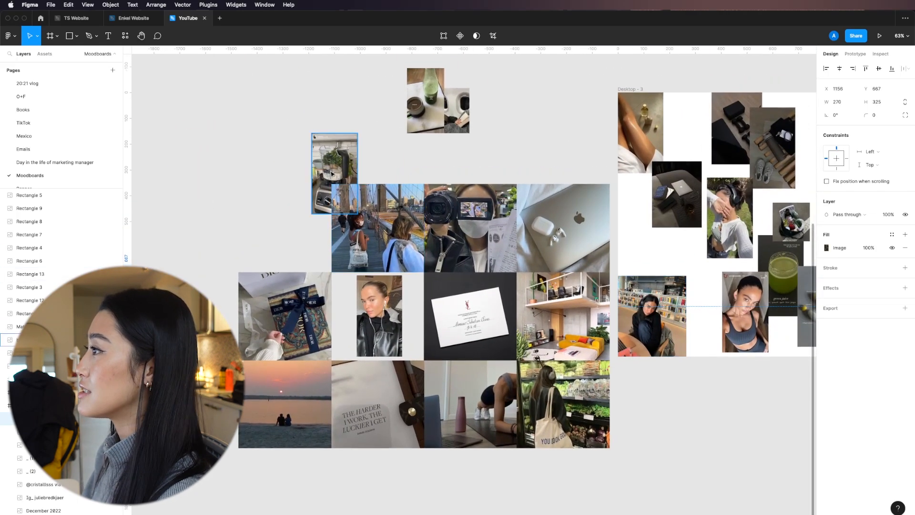
pyautogui.moveTo(332, 173); pyautogui.dragTo(267, 141)
pyautogui.click(286, 211)
pyautogui.click(304, 303)
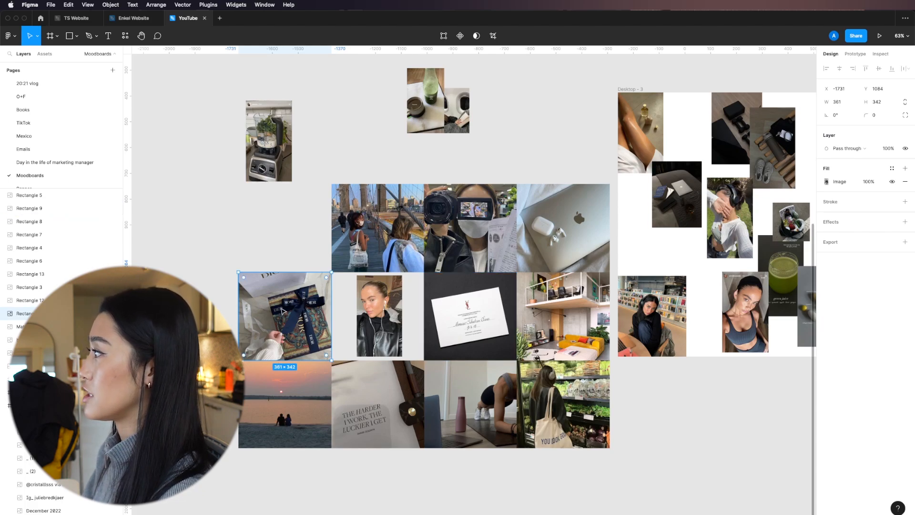
pyautogui.moveTo(284, 311); pyautogui.dragTo(275, 292)
pyautogui.click(826, 181)
pyautogui.click(736, 201)
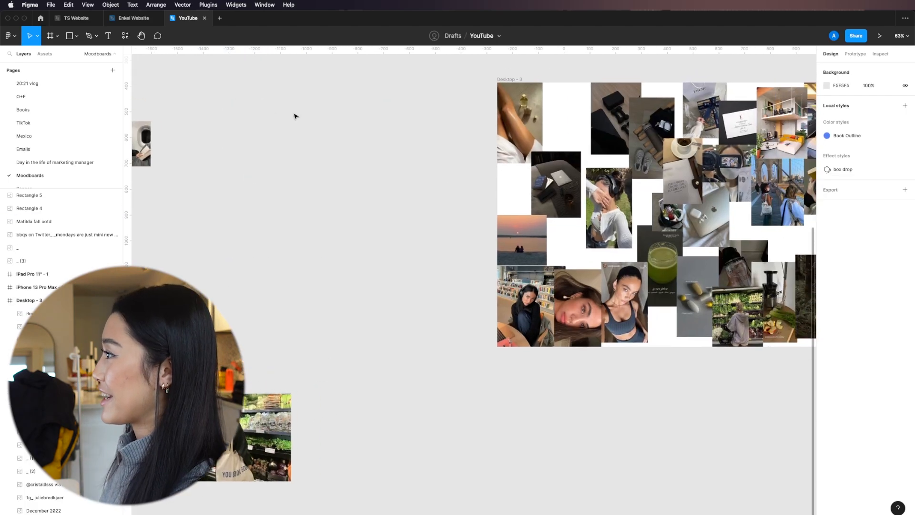
# Scale down the perfume photo proportionally, keeping it in the upper-left corner of Desktop - 3.
pyautogui.hscroll(10, 296, 116)
pyautogui.scroll(3, 296, 116)
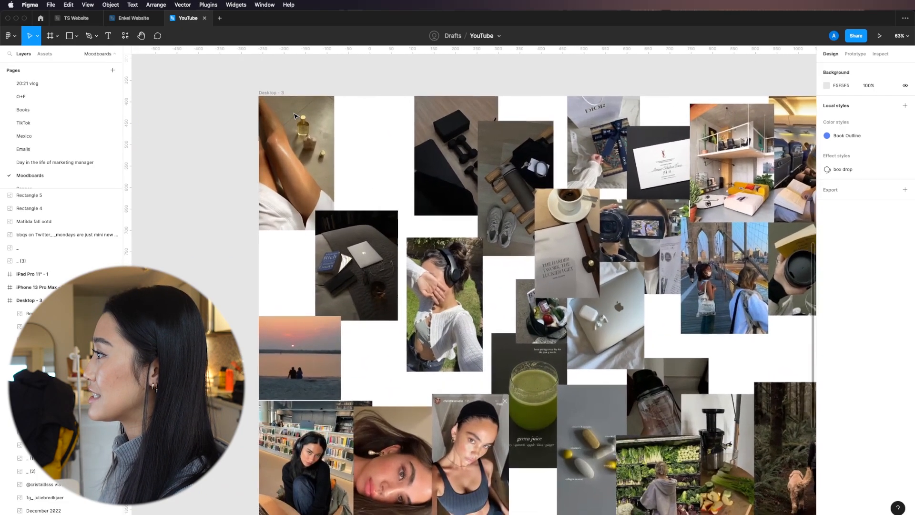
pyautogui.scroll(5, 295, 116)
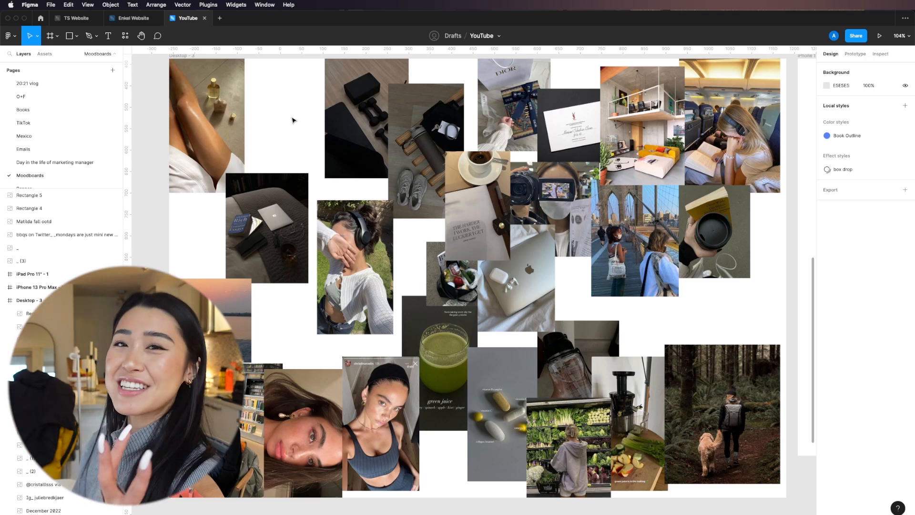
pyautogui.scroll(1, 293, 119)
pyautogui.click(202, 150)
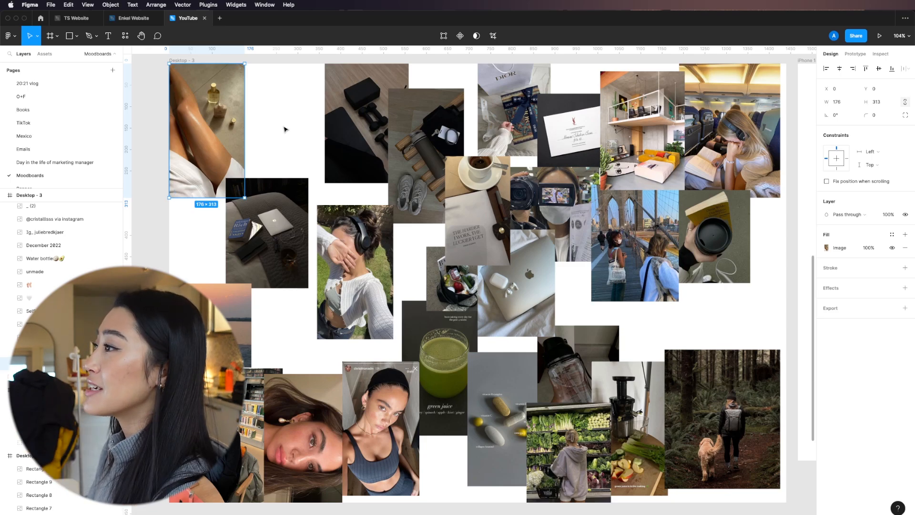
pyautogui.moveTo(244, 199); pyautogui.dragTo(234, 177)
pyautogui.click(240, 148)
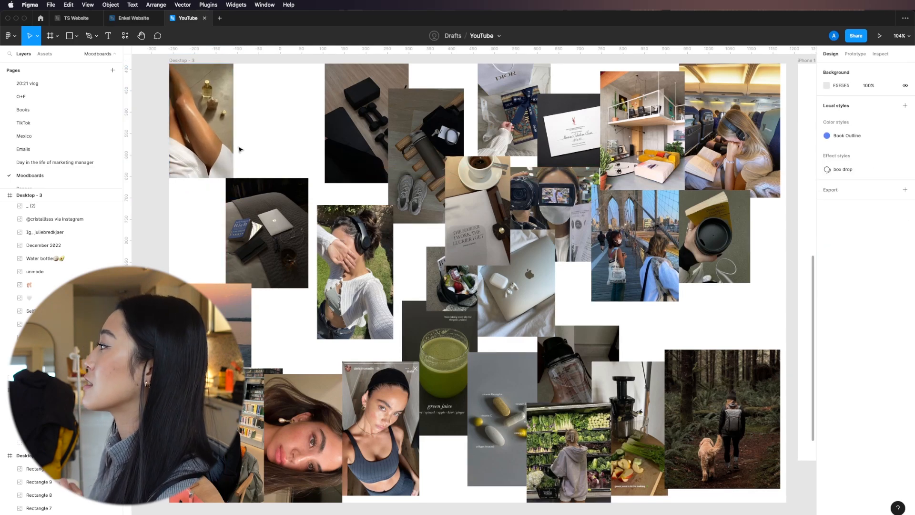
# Resize the dark laptop photo and place it along the top edge of Desktop - 3, directly beside the perfume photo.
pyautogui.click(227, 208)
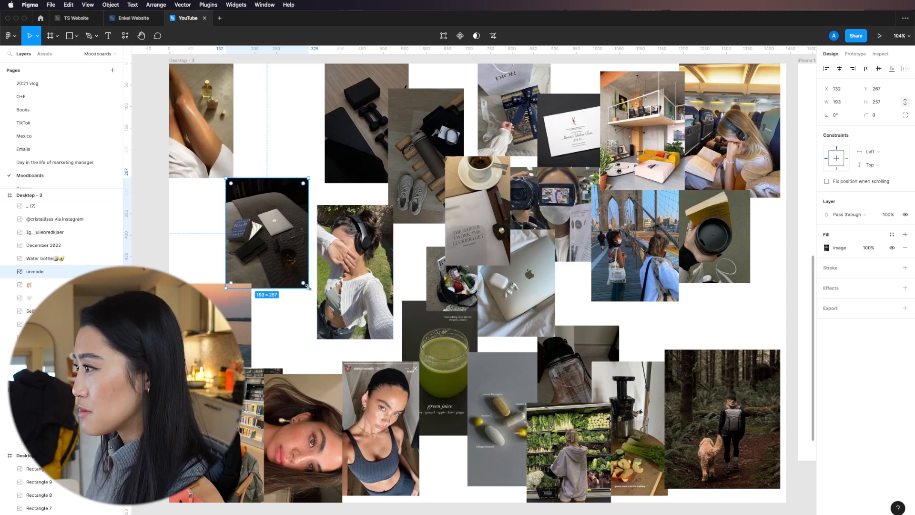
pyautogui.moveTo(307, 286); pyautogui.dragTo(301, 278)
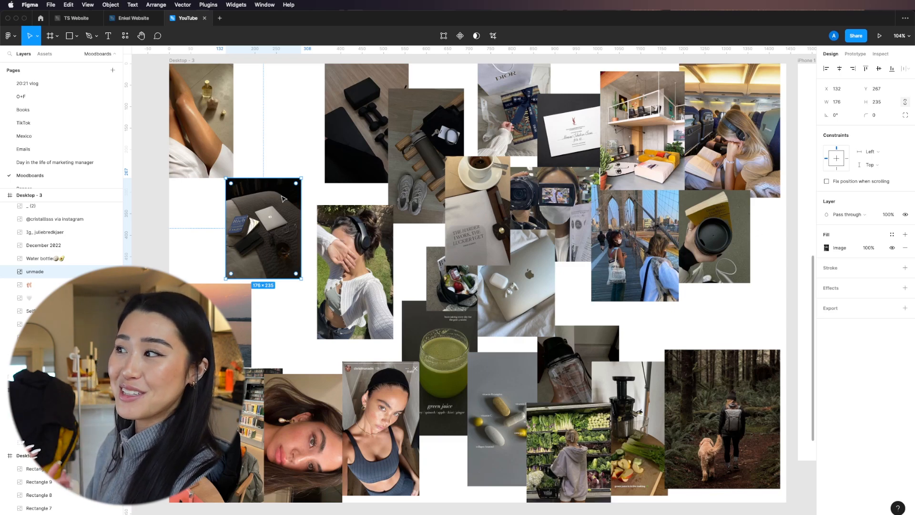
pyautogui.moveTo(248, 238); pyautogui.dragTo(250, 228)
pyautogui.moveTo(303, 267)
pyautogui.mouseDown()
pyautogui.moveTo(282, 254)
pyautogui.moveTo(296, 271)
pyautogui.mouseUp()
pyautogui.moveTo(271, 212); pyautogui.dragTo(277, 142)
pyautogui.click(274, 224)
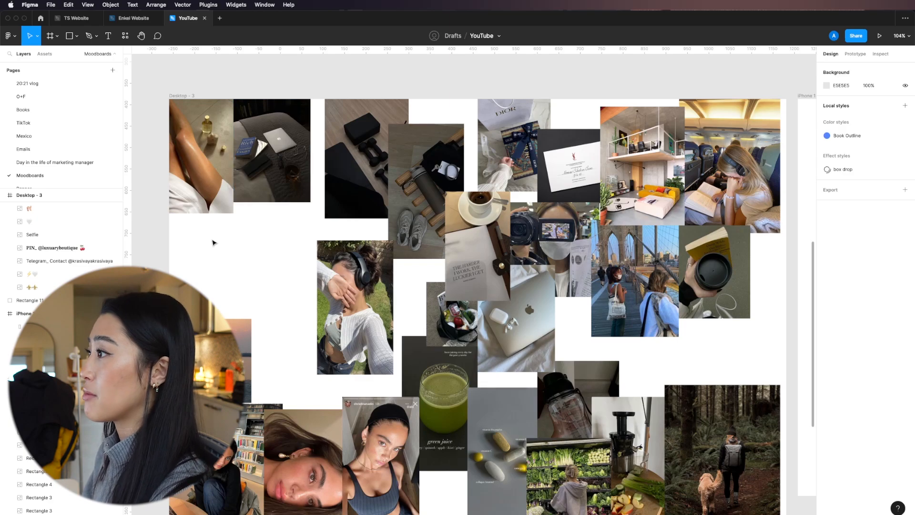
# Shrink the face close-up selfie to a width of 152 and place it directly below the perfume photo.
pyautogui.moveTo(326, 500); pyautogui.dragTo(283, 369)
pyautogui.moveTo(301, 413); pyautogui.dragTo(286, 382)
pyautogui.moveTo(268, 318); pyautogui.dragTo(215, 234)
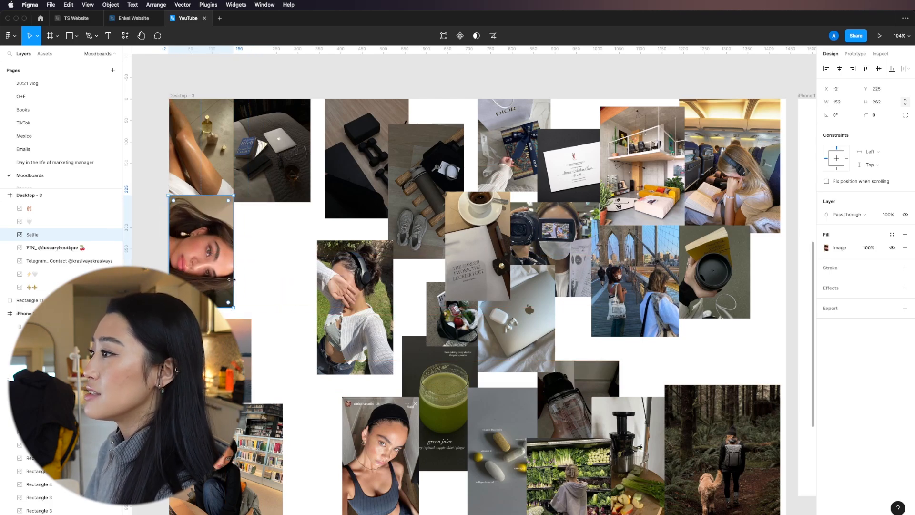
pyautogui.click(250, 269)
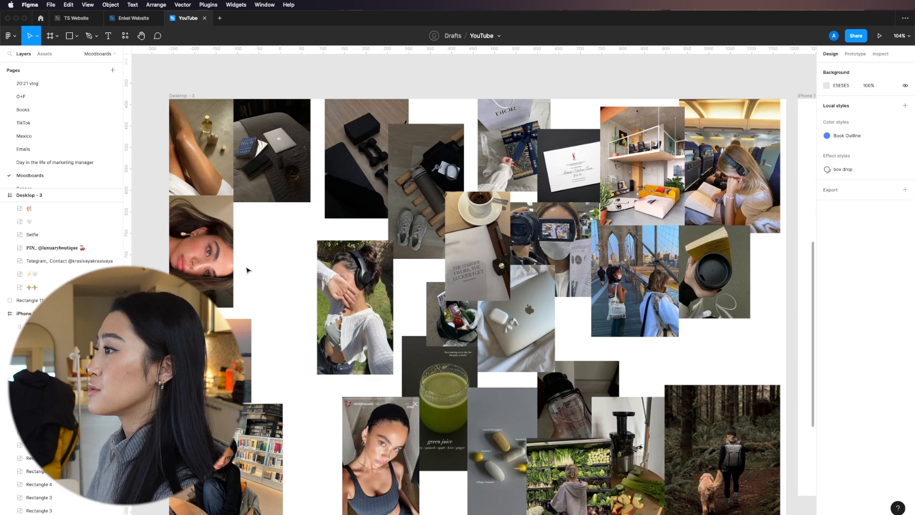
# Place the sports-bra selfie beside the face close-up below the laptop photo, scaled to 141 × 246 and brought to the front.
pyautogui.moveTo(411, 474); pyautogui.dragTo(303, 277)
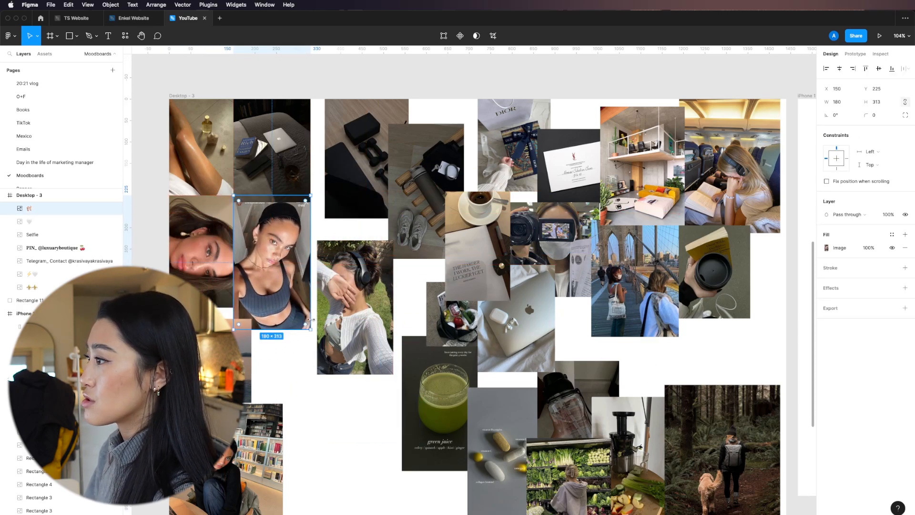
pyautogui.moveTo(310, 329); pyautogui.dragTo(274, 302)
pyautogui.moveTo(264, 252)
pyautogui.mouseDown()
pyautogui.moveTo(281, 266)
pyautogui.moveTo(260, 249)
pyautogui.mouseUp()
pyautogui.press(']')
pyautogui.click(307, 227)
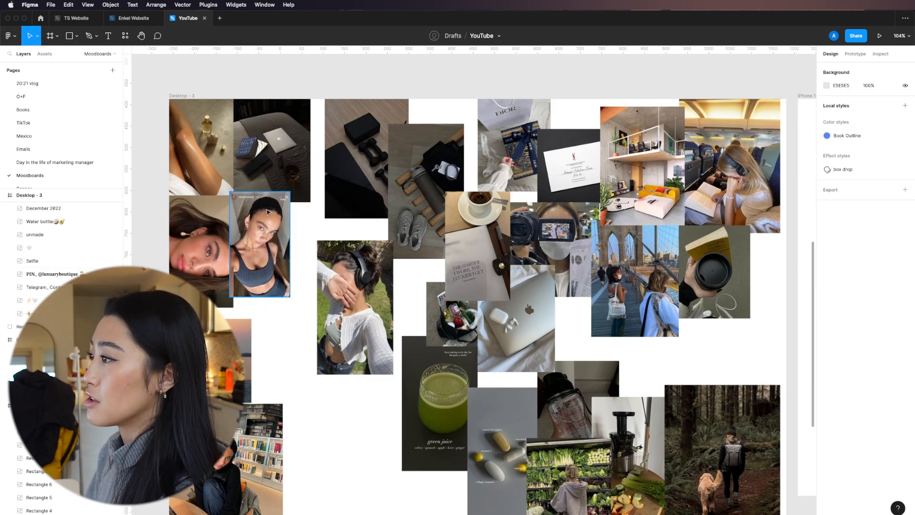
# Try shifting the sports-bra selfie further over the face close-up and changing its stacking order.
pyautogui.rightClick(285, 220)
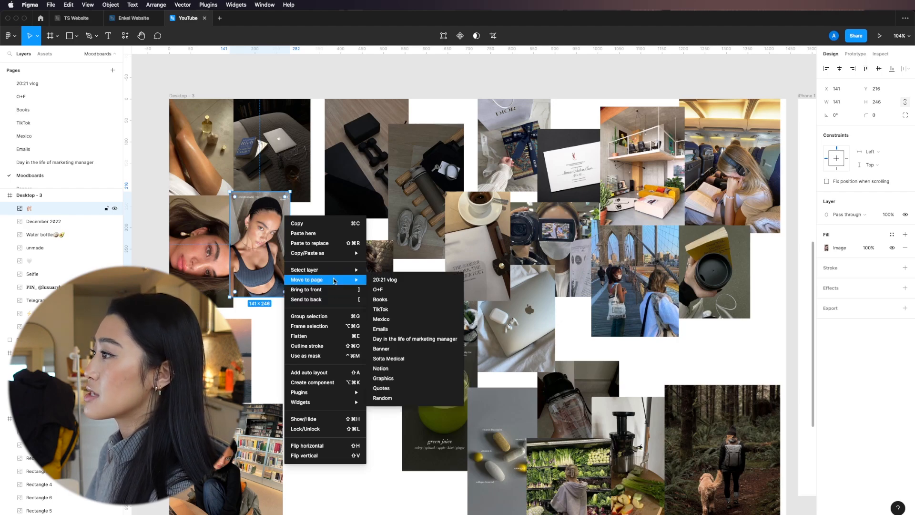
pyautogui.press('Escape')
pyautogui.click(274, 261)
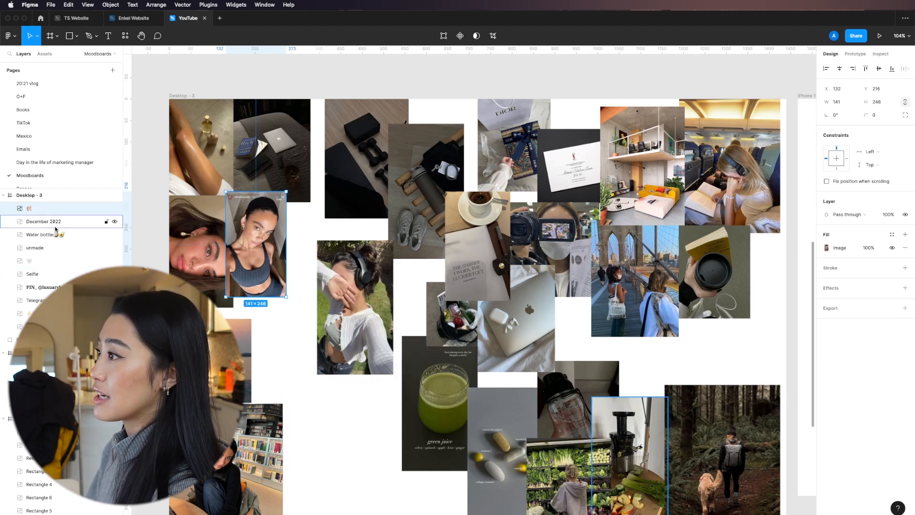
pyautogui.moveTo(275, 241); pyautogui.dragTo(275, 241)
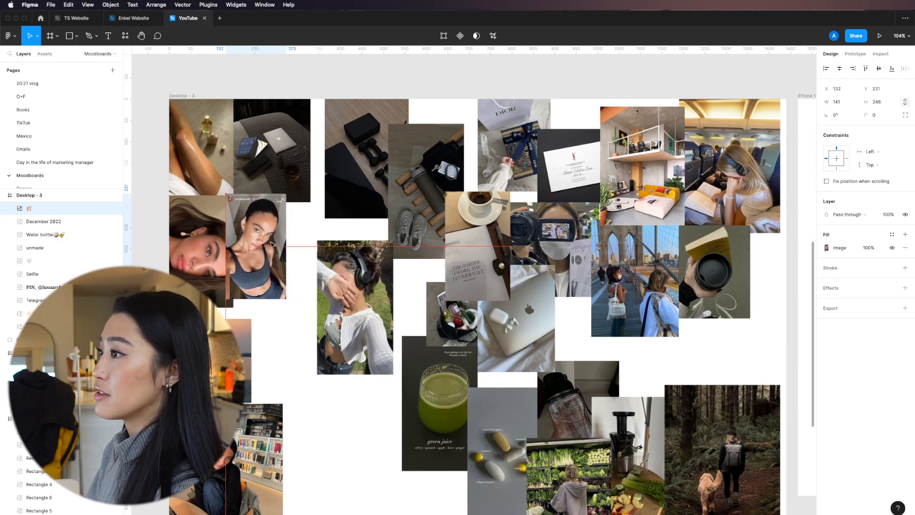
pyautogui.moveTo(46, 208)
pyautogui.mouseDown()
pyautogui.moveTo(45, 281)
pyautogui.moveTo(41, 205)
pyautogui.mouseUp()
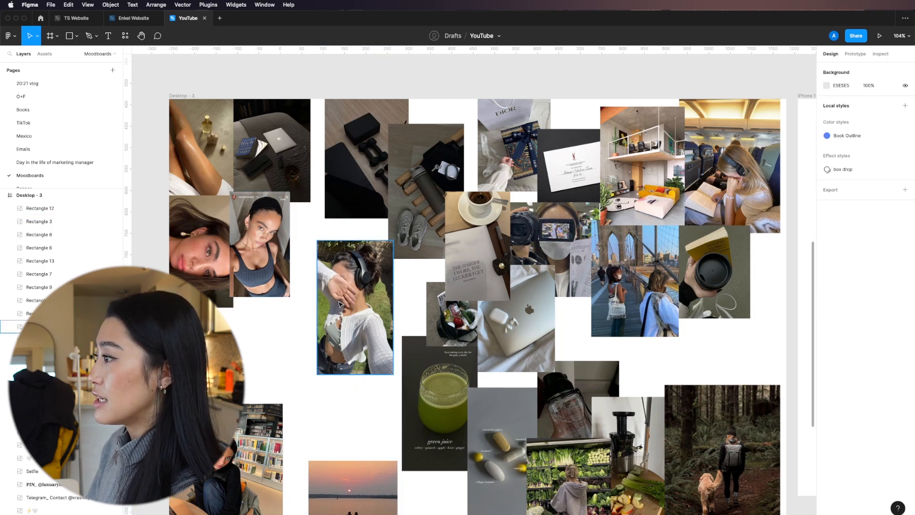
# Scale the white-cardigan headphones photo to 145 × 255 and move it down above the sunset photo.
pyautogui.moveTo(339, 303); pyautogui.dragTo(298, 321)
pyautogui.moveTo(352, 392); pyautogui.dragTo(339, 368)
pyautogui.moveTo(328, 299); pyautogui.dragTo(381, 407)
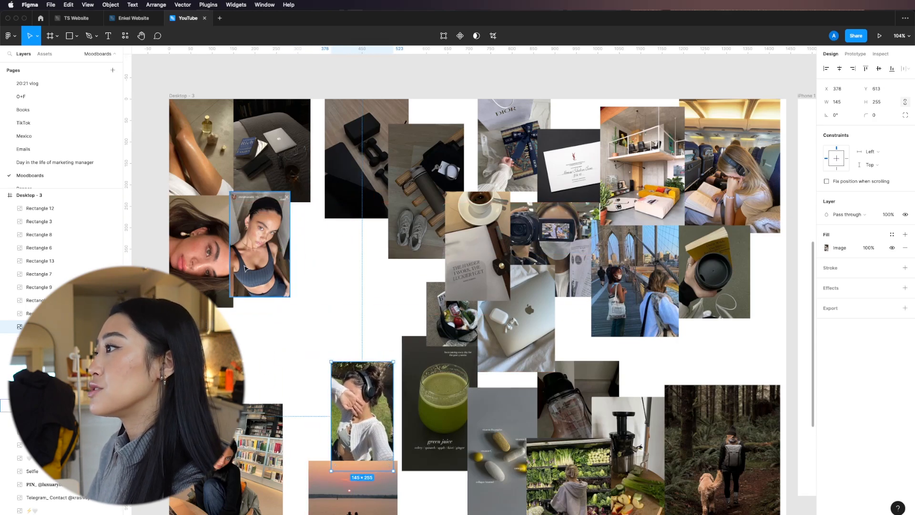
# Place the dumbbells photo beside the sports-bra selfie, scaled to 183 × 261 and brought to the front.
pyautogui.moveTo(373, 160); pyautogui.dragTo(339, 260)
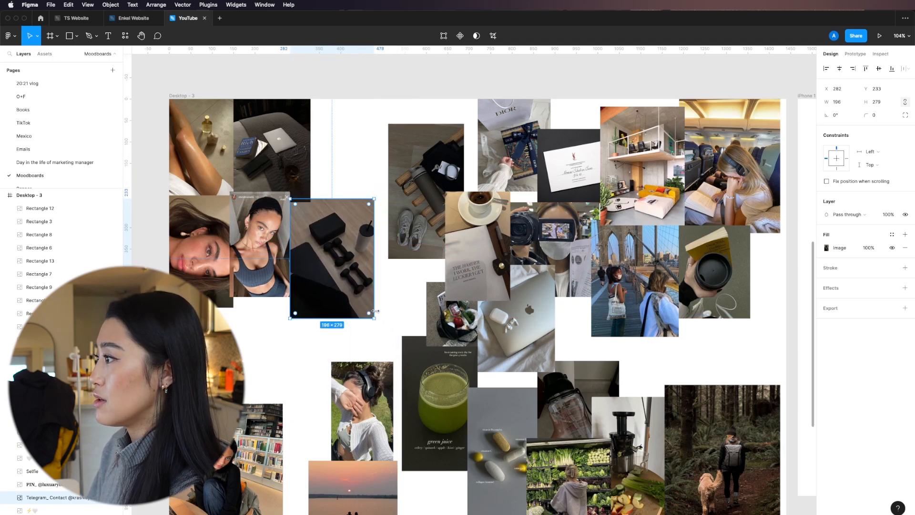
pyautogui.moveTo(375, 320); pyautogui.dragTo(353, 311)
pyautogui.moveTo(326, 270); pyautogui.dragTo(323, 270)
pyautogui.rightClick(324, 263)
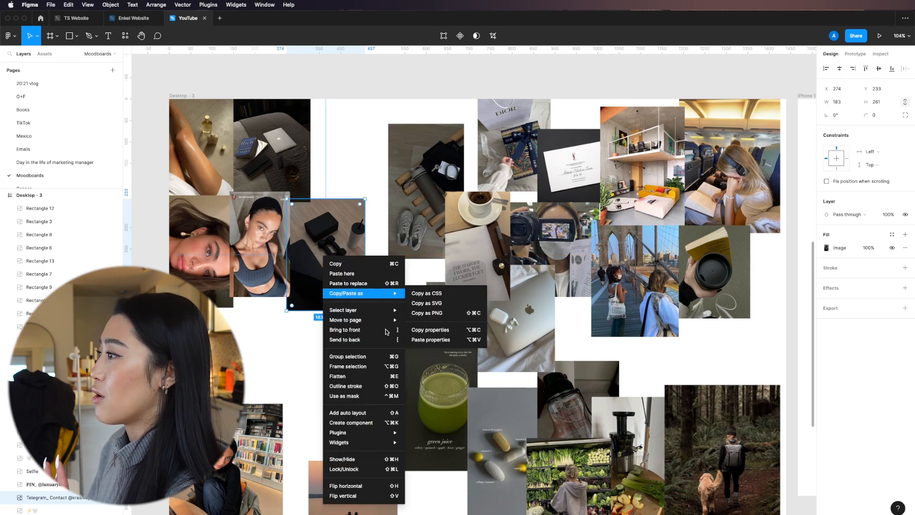
pyautogui.click(344, 330)
pyautogui.moveTo(348, 250); pyautogui.dragTo(347, 253)
pyautogui.click(341, 145)
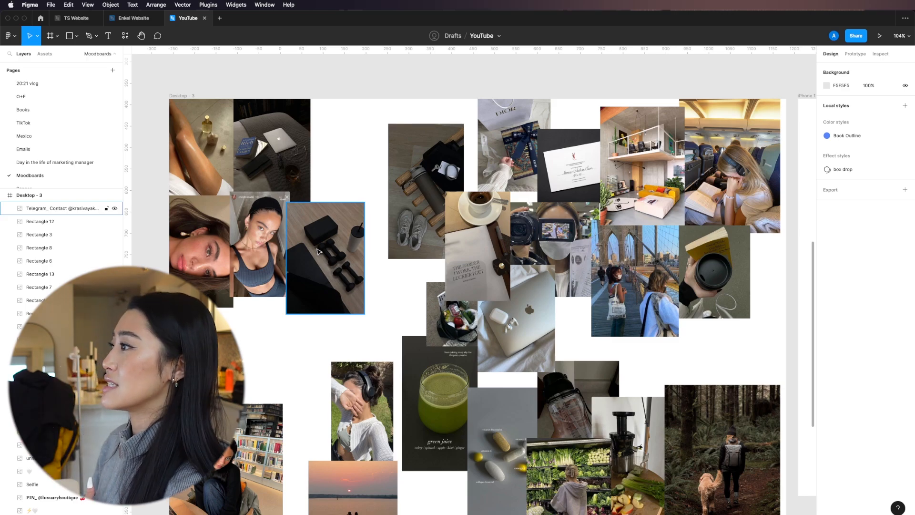
# Move the yoga mat and sneakers photo into the top row beside the dark laptop photo and shrink it to end level with the dumbbells photo.
pyautogui.moveTo(395, 213); pyautogui.dragTo(352, 186)
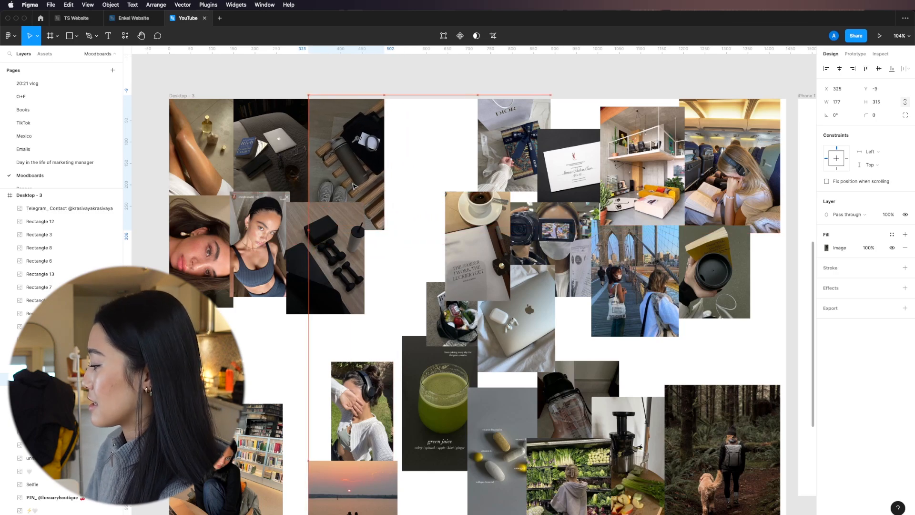
pyautogui.moveTo(382, 233); pyautogui.dragTo(351, 207)
pyautogui.moveTo(352, 208); pyautogui.dragTo(352, 202)
pyautogui.moveTo(347, 160); pyautogui.dragTo(343, 160)
pyautogui.click(386, 161)
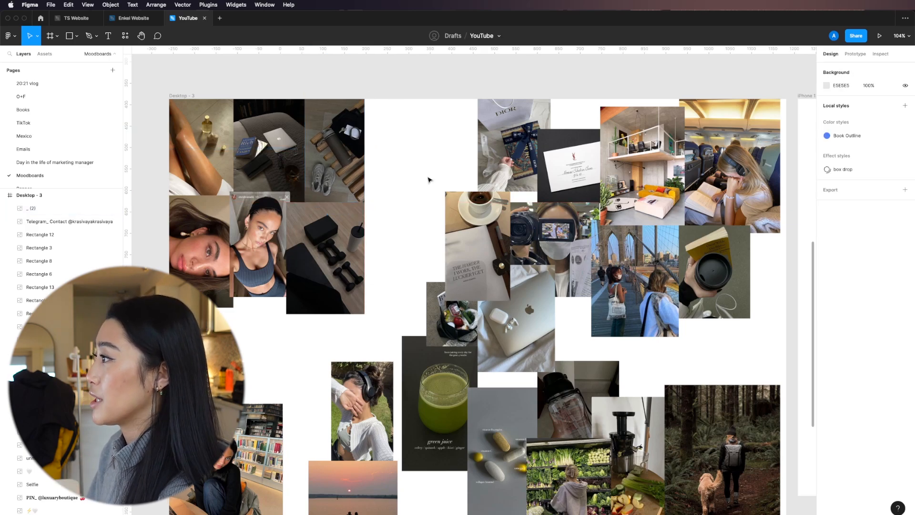
pyautogui.click(355, 210)
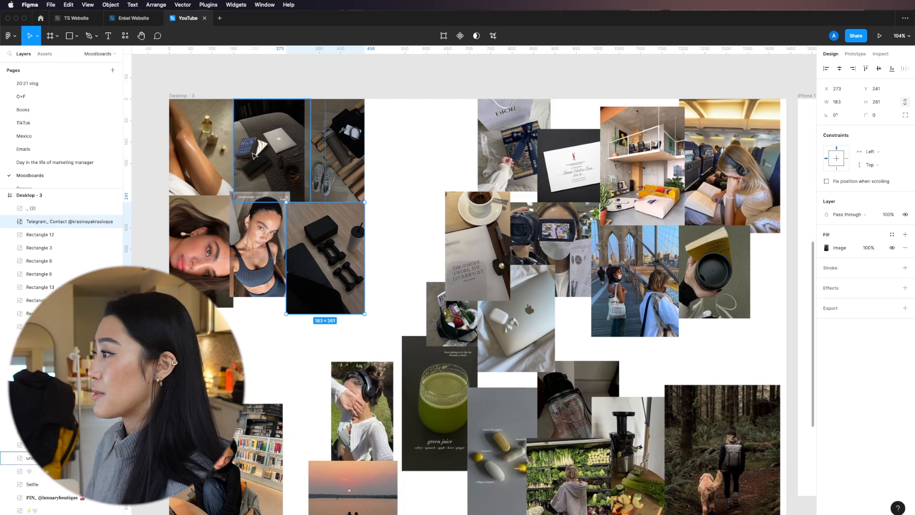
# Move the forest dog-walk photo into the top row beside the yoga mat photo and scale it to 187 × 225.
pyautogui.scroll(-1, 636, 285)
pyautogui.moveTo(708, 464); pyautogui.dragTo(405, 179)
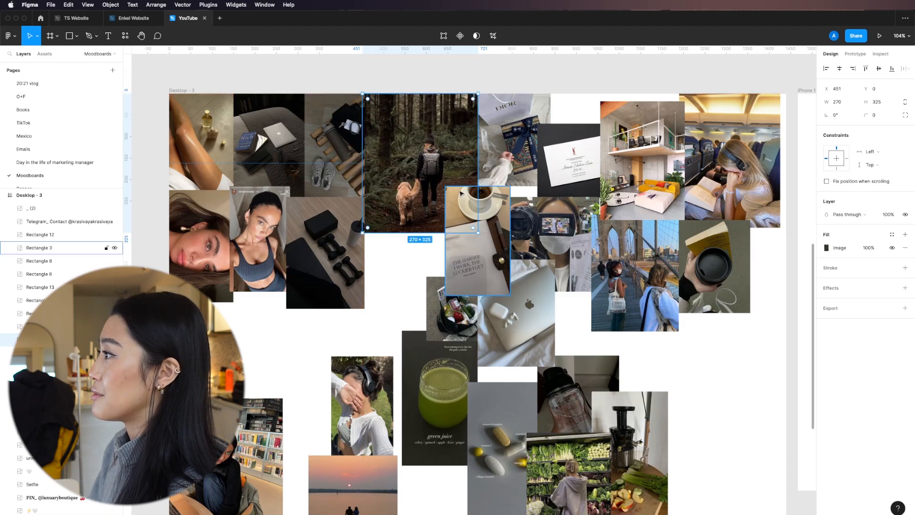
pyautogui.moveTo(477, 233); pyautogui.dragTo(420, 191)
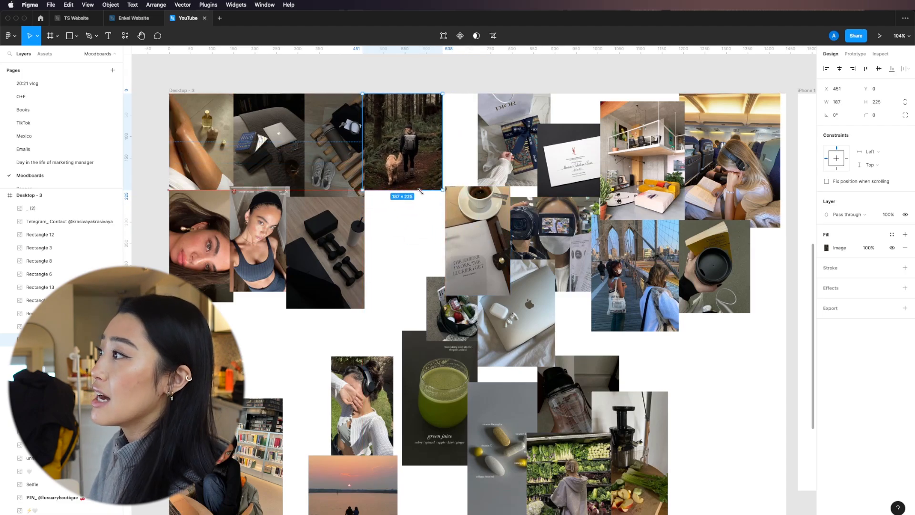
pyautogui.click(404, 211)
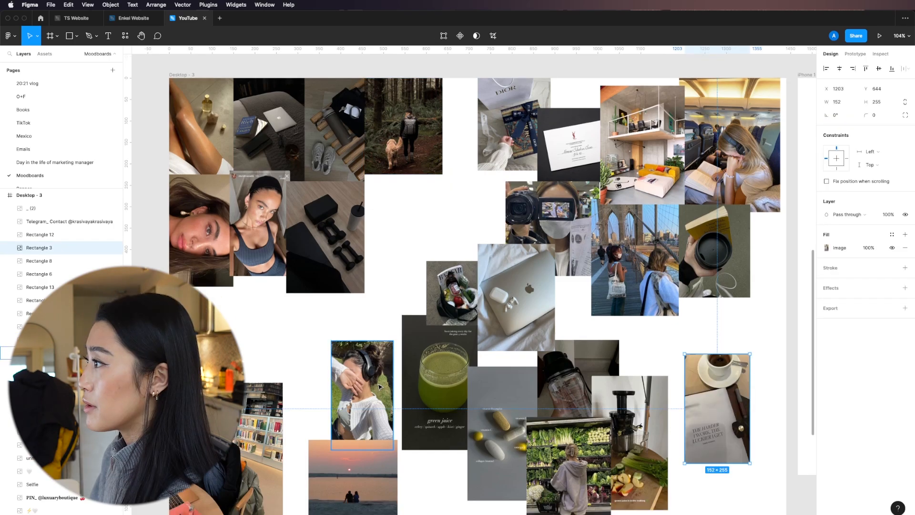
# Place the white-cardigan headphones photo below the forest photo and move the library portrait to the desktop frame's right edge.
pyautogui.moveTo(377, 386); pyautogui.dragTo(410, 219)
pyautogui.click(484, 208)
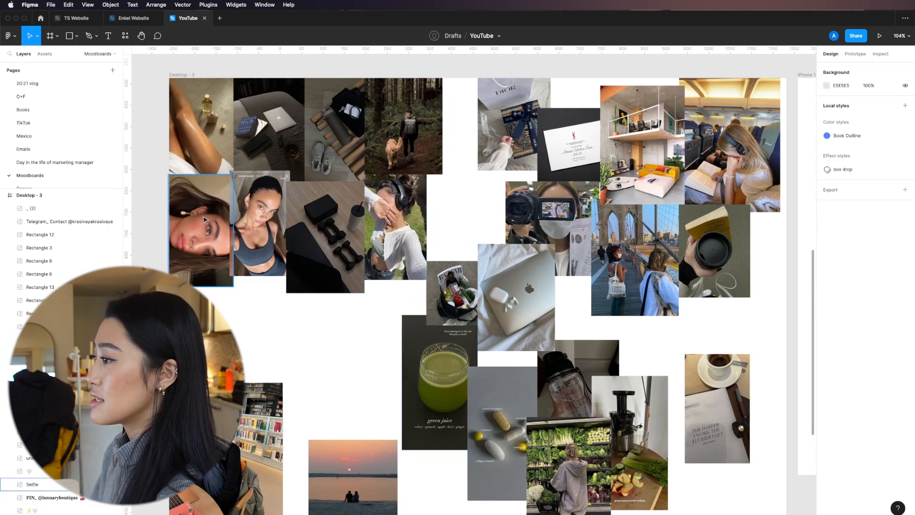
pyautogui.moveTo(224, 436); pyautogui.dragTo(740, 343)
pyautogui.click(761, 259)
# Arrange the green juice and juicer photos in the row beneath the selfies and dumbbells photo.
pyautogui.moveTo(448, 355); pyautogui.dragTo(258, 308)
pyautogui.click(334, 375)
pyautogui.moveTo(646, 460); pyautogui.dragTo(370, 381)
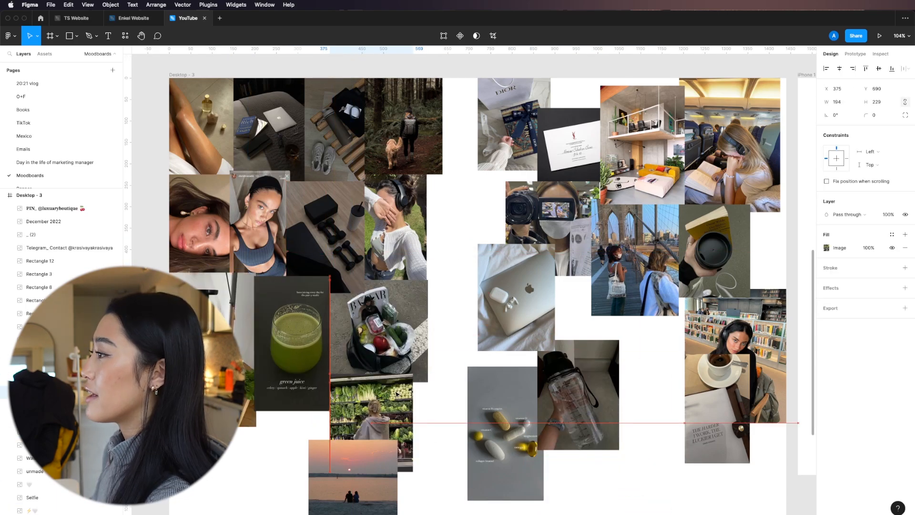
# Place the vegetable-aisle photo beside the grocery bag photo and bring it to the front.
pyautogui.moveTo(446, 302); pyautogui.dragTo(482, 298)
pyautogui.rightClick(482, 275)
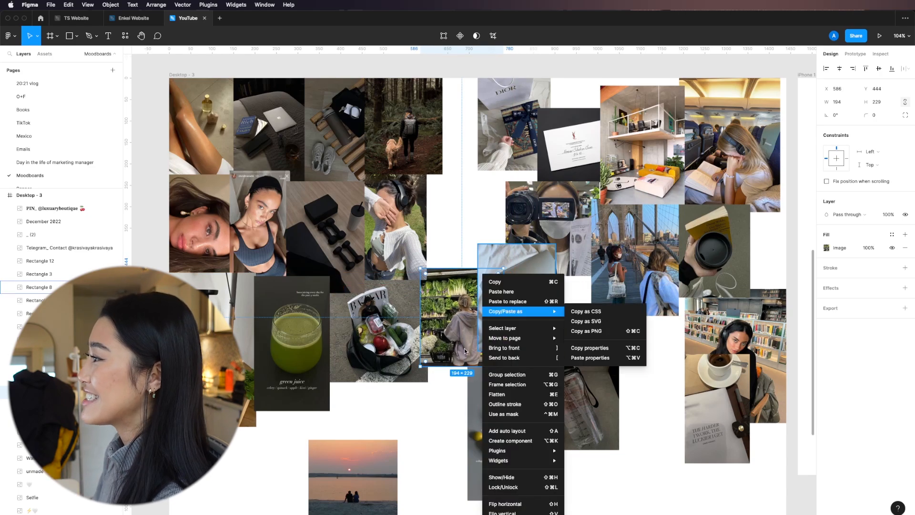
pyautogui.click(516, 347)
# Place the supplements photo in the desktop frame's lower-left corner with the water bottle photo beside it, moving the sunset photo aside.
pyautogui.moveTo(578, 413); pyautogui.dragTo(313, 469)
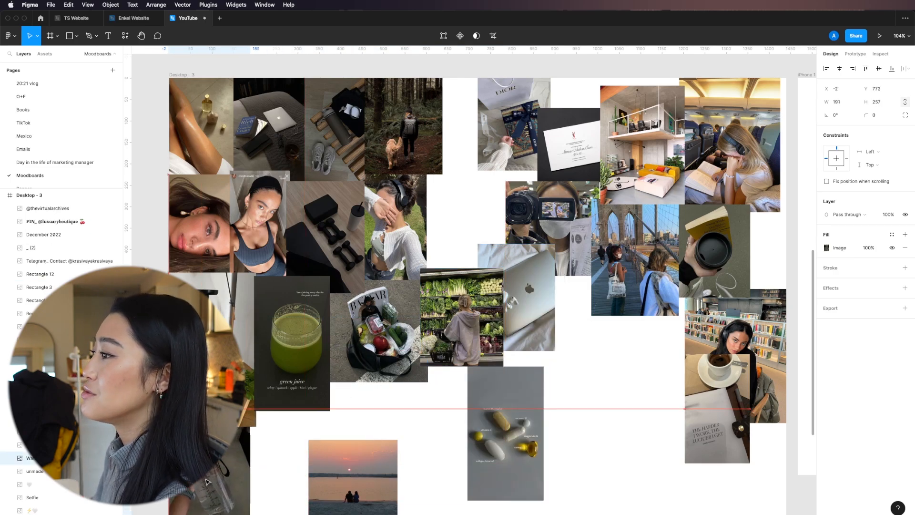
pyautogui.moveTo(343, 484); pyautogui.dragTo(639, 462)
pyautogui.moveTo(533, 465); pyautogui.dragTo(239, 504)
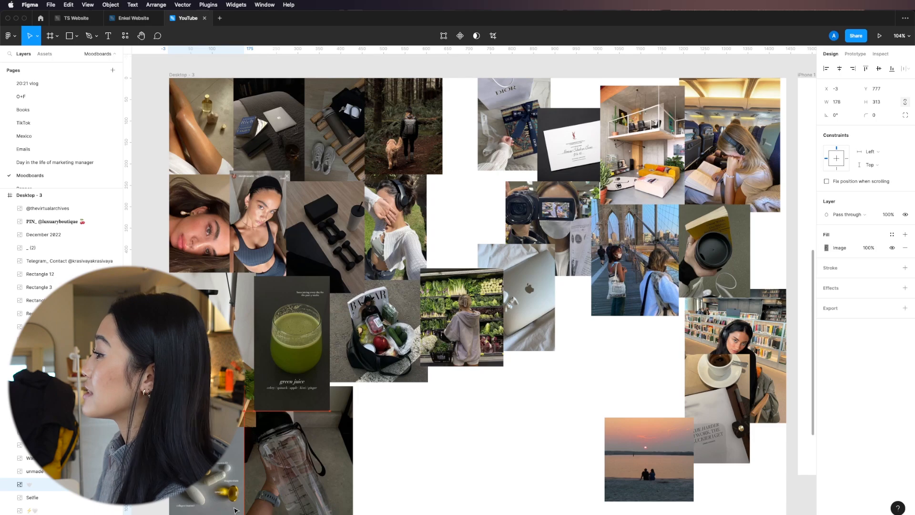
pyautogui.click(476, 468)
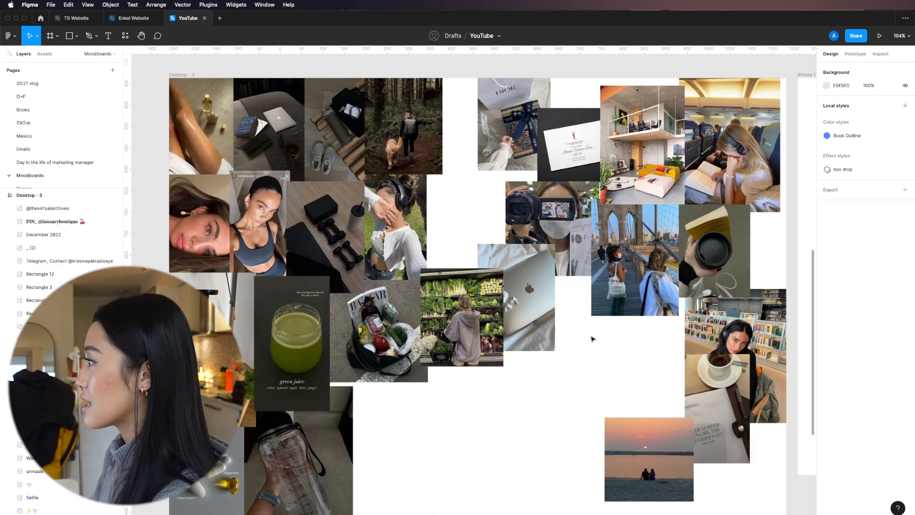
# Place the sunset photo beneath the grocery bag photo and move the Brooklyn Bridge photo to the empty area below the white-bedding laptop photo.
pyautogui.moveTo(651, 292); pyautogui.dragTo(673, 359)
pyautogui.moveTo(651, 471); pyautogui.dragTo(376, 435)
pyautogui.click(510, 453)
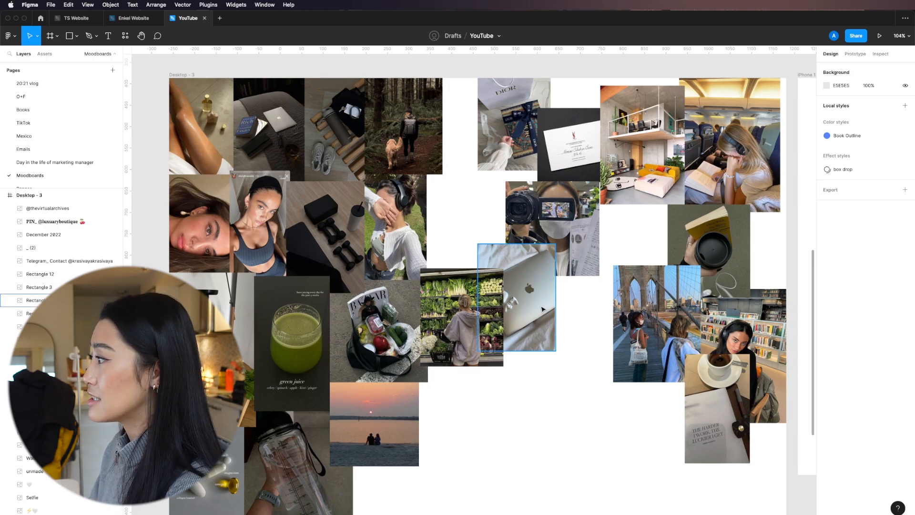
pyautogui.press('super+Tab')
pyautogui.click(642, 351)
pyautogui.moveTo(653, 326); pyautogui.dragTo(567, 400)
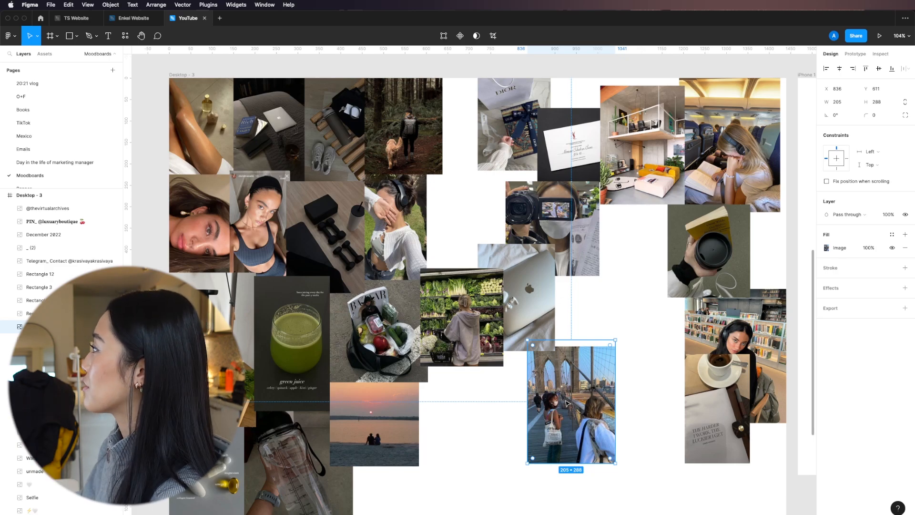
# Place the friends-on-bed photo beneath the sunset photo and shift it up to overlap the sunset's lower part.
pyautogui.moveTo(494, 402); pyautogui.dragTo(399, 477)
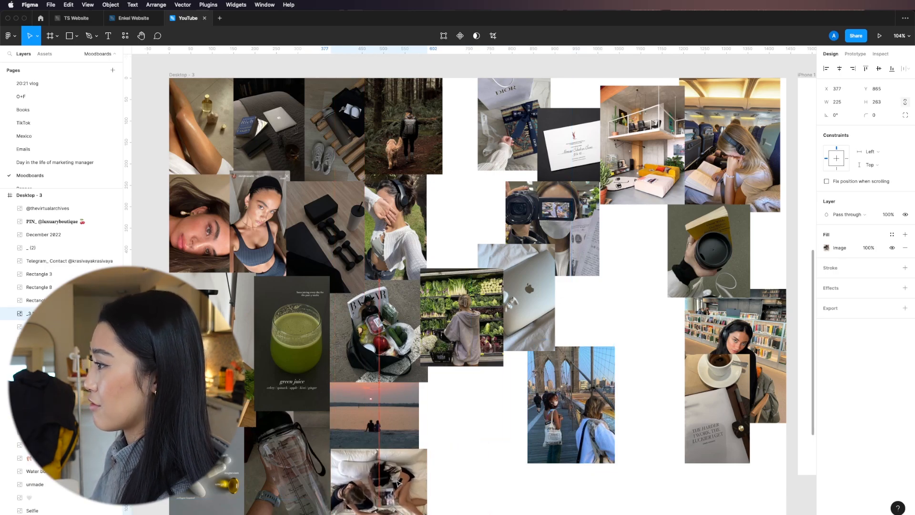
pyautogui.keyDown('shift'); pyautogui.click(402, 433); pyautogui.keyUp('shift')
pyautogui.moveTo(402, 433); pyautogui.dragTo(402, 424)
pyautogui.click(482, 412)
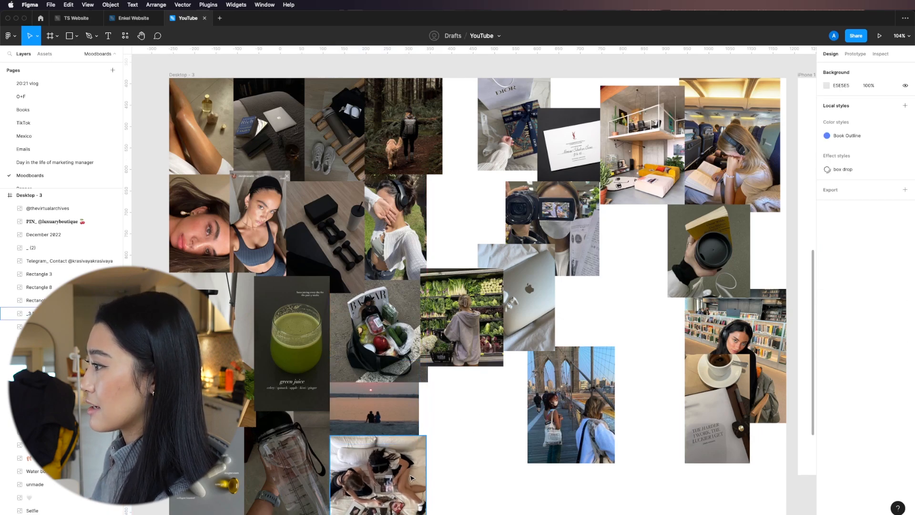
pyautogui.hotkey('ctrl', 'z')
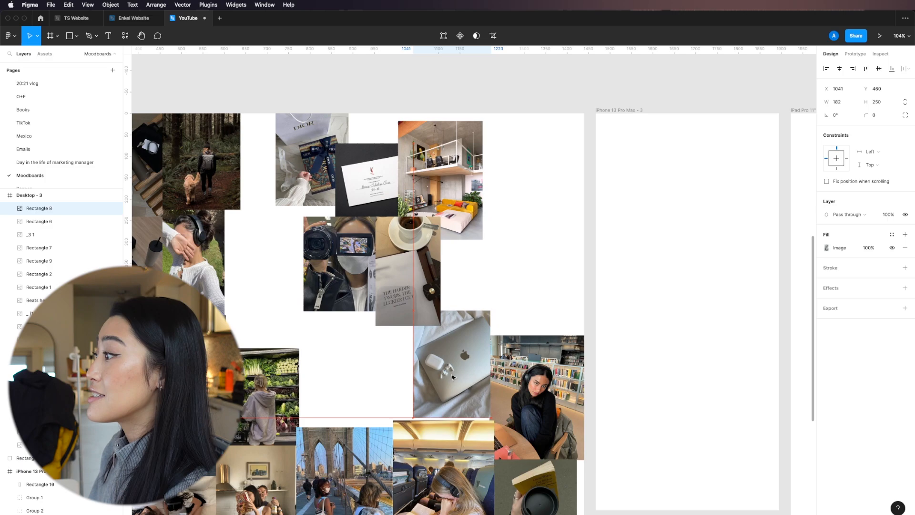
# Position the white-bedding laptop photo beside the library portrait and shrink it so their top edges line up.
pyautogui.moveTo(443, 366); pyautogui.dragTo(445, 370)
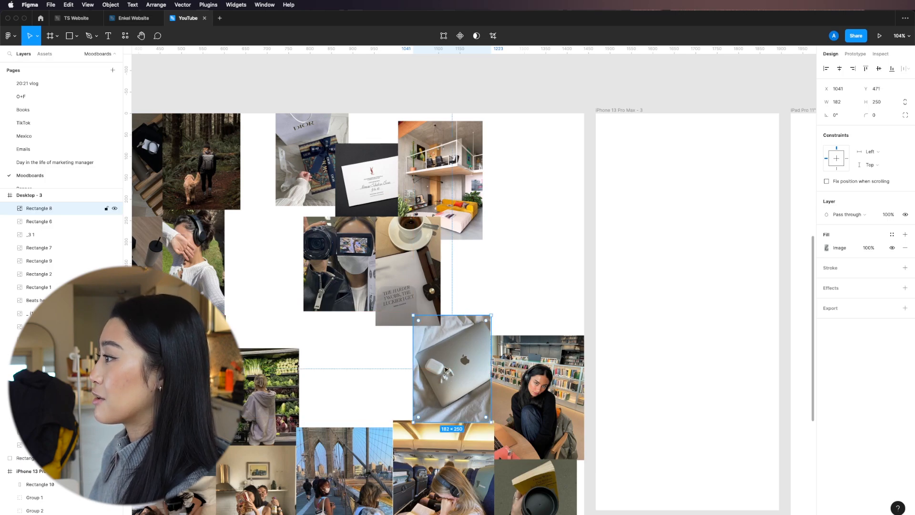
pyautogui.moveTo(413, 315); pyautogui.dragTo(427, 335)
pyautogui.click(488, 284)
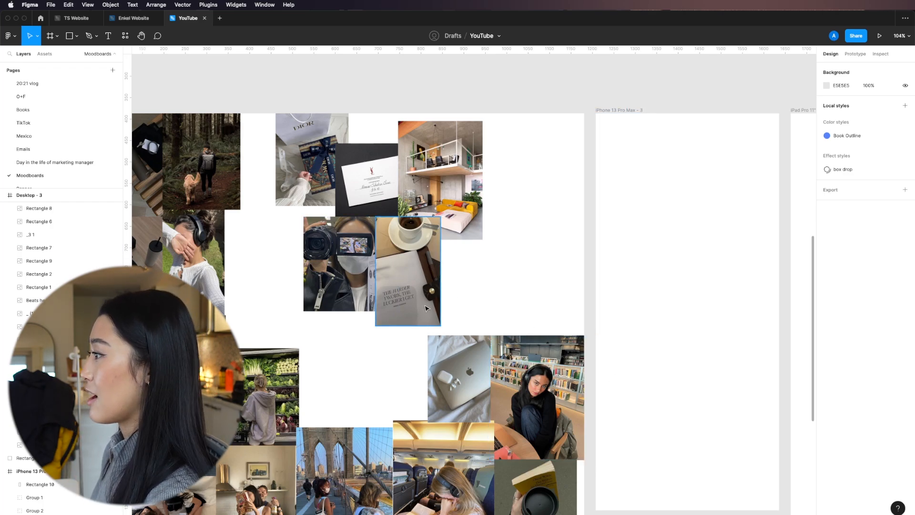
# Place the coffee-and-book photo beside the white-bedding laptop photo and the camera mirror selfie directly above the laptop photo.
pyautogui.moveTo(420, 294); pyautogui.dragTo(407, 398)
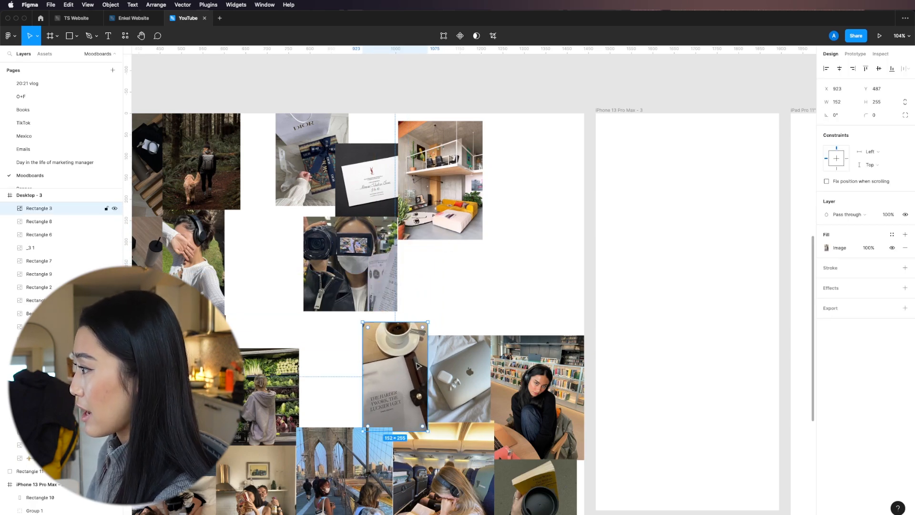
pyautogui.click(428, 314)
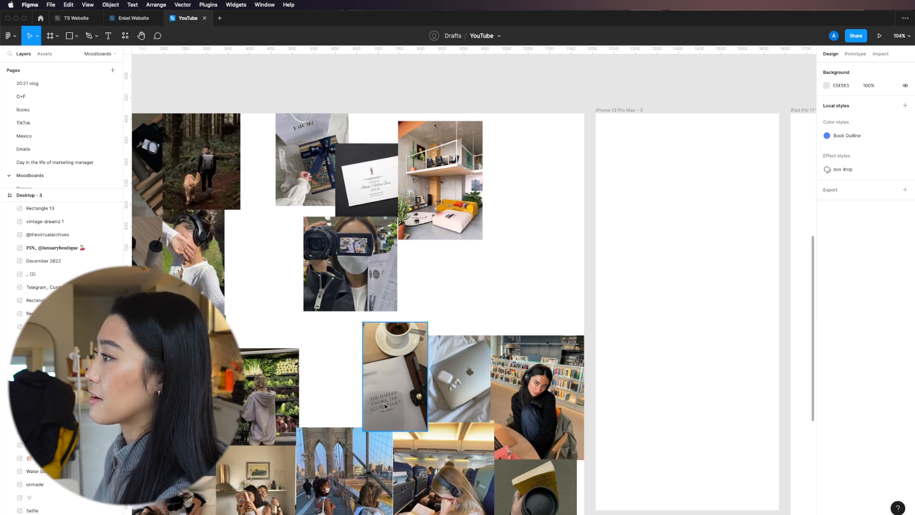
pyautogui.moveTo(376, 273); pyautogui.dragTo(418, 290)
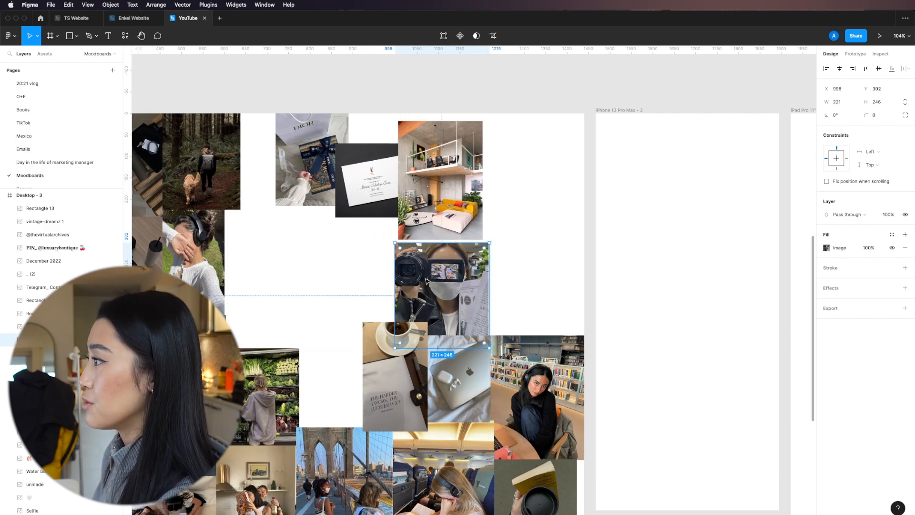
pyautogui.click(539, 259)
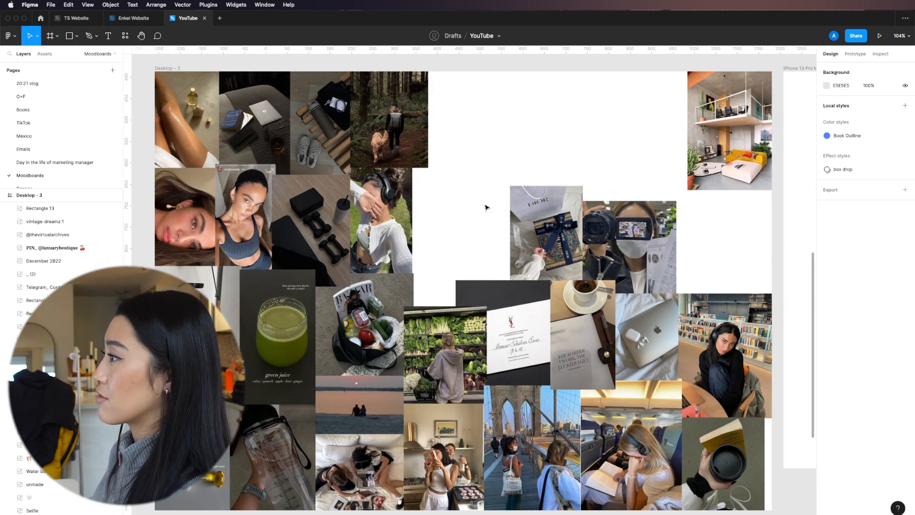
# Select the eight photos in the upper-left two rows, enlarge them together to 717 × 547 and shift them slightly down.
pyautogui.moveTo(474, 244); pyautogui.dragTo(120, 106)
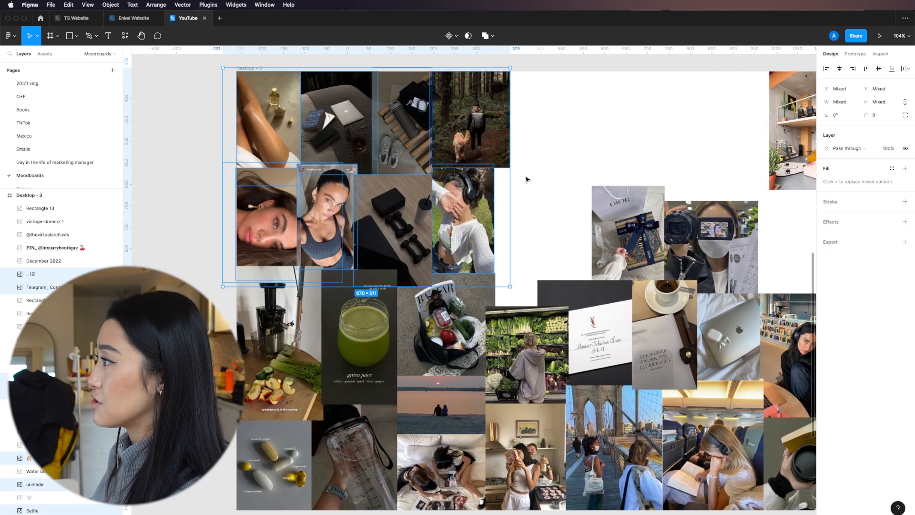
pyautogui.moveTo(512, 185); pyautogui.dragTo(530, 185)
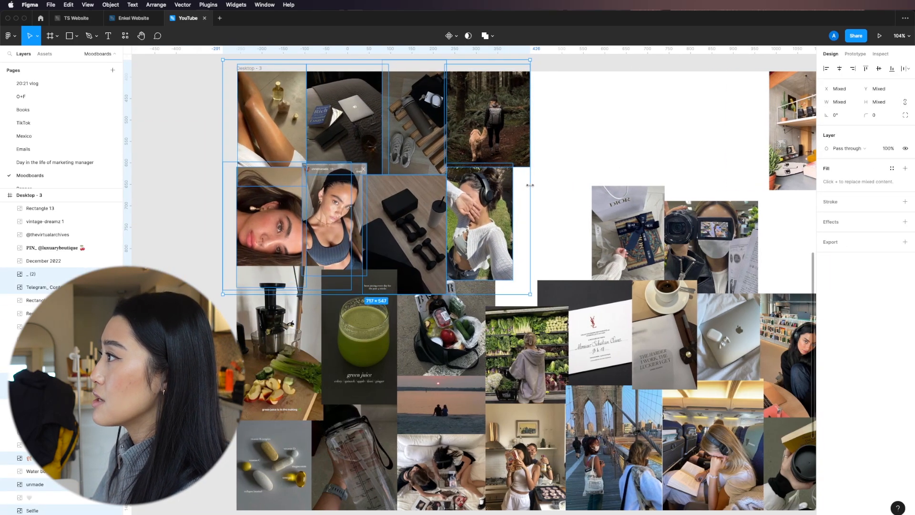
pyautogui.moveTo(478, 133); pyautogui.dragTo(479, 138)
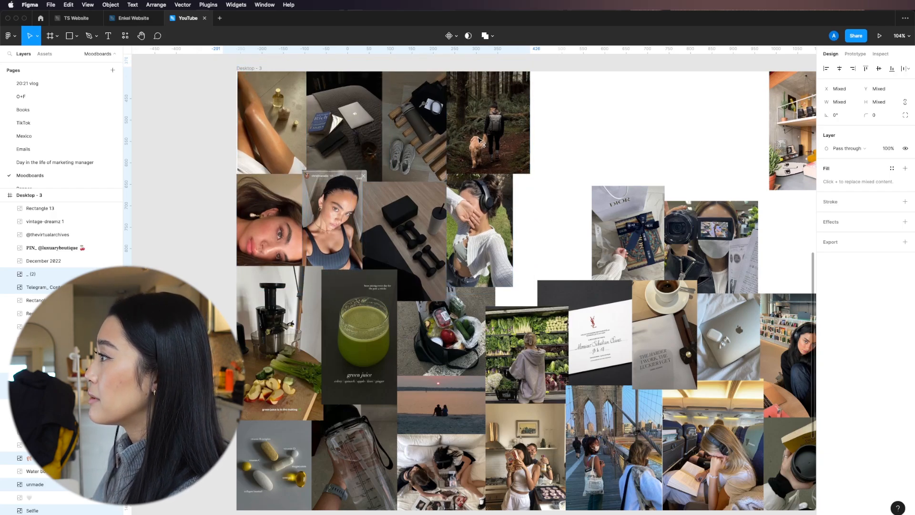
pyautogui.click(591, 174)
pyautogui.click(466, 334)
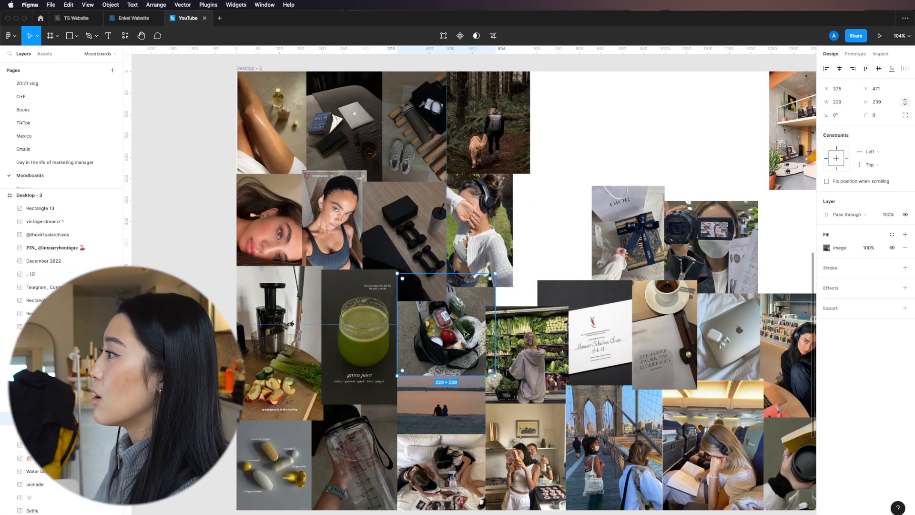
pyautogui.click(574, 221)
# Enlarge the Dior gift photo in the top row and move the yoga mat and forest photos aside into the empty area.
pyautogui.moveTo(605, 215); pyautogui.dragTo(545, 101)
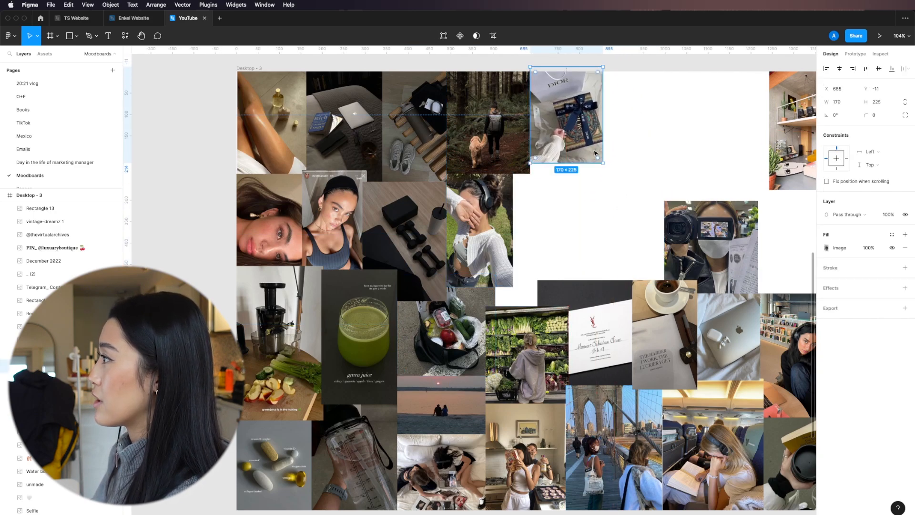
pyautogui.moveTo(604, 165); pyautogui.dragTo(715, 184)
pyautogui.moveTo(560, 123); pyautogui.dragTo(413, 128)
pyautogui.moveTo(414, 128); pyautogui.dragTo(589, 128)
# Widen the dark laptop photo in the top row and line up the yoga mat and forest photos directly beside it.
pyautogui.click(376, 115)
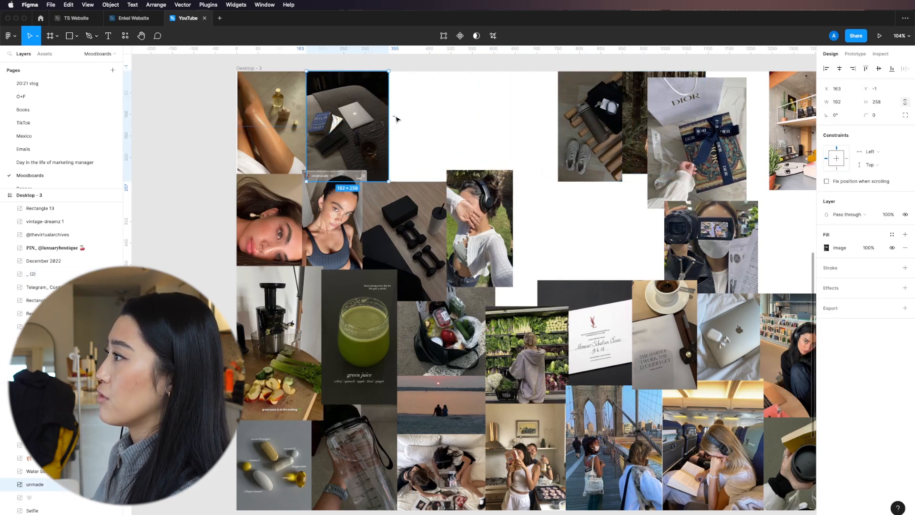
pyautogui.moveTo(596, 140); pyautogui.dragTo(447, 140)
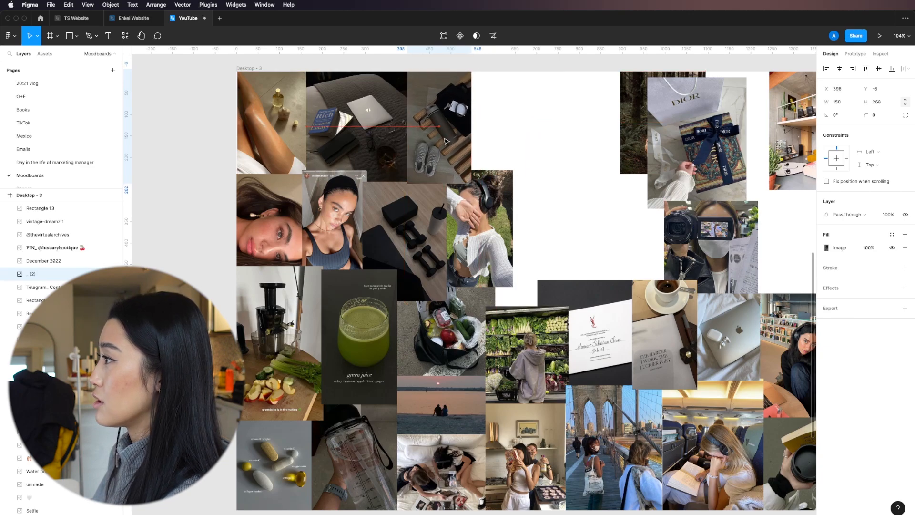
pyautogui.click(552, 126)
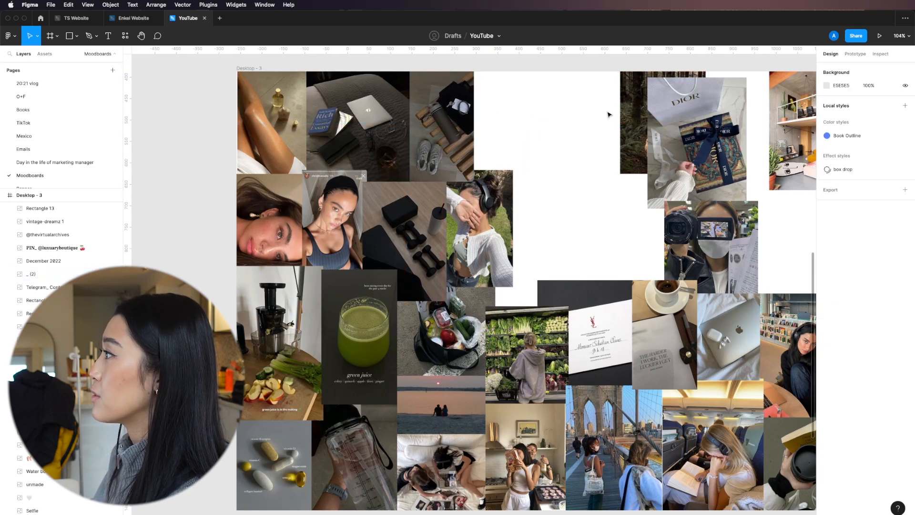
pyautogui.moveTo(636, 129); pyautogui.dragTo(493, 127)
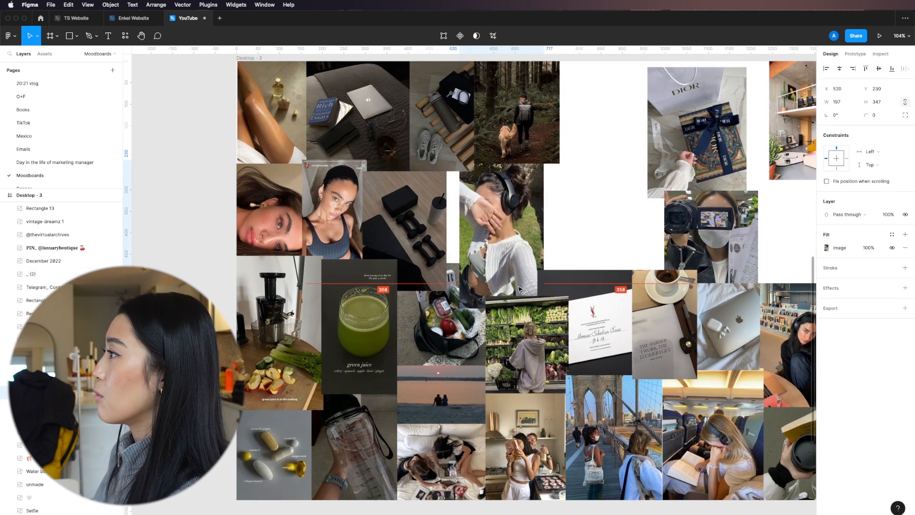
# Move the headphones photo directly beside the dumbbells photo, closing the gap between them in the second row.
pyautogui.moveTo(521, 291); pyautogui.dragTo(513, 278)
pyautogui.click(436, 322)
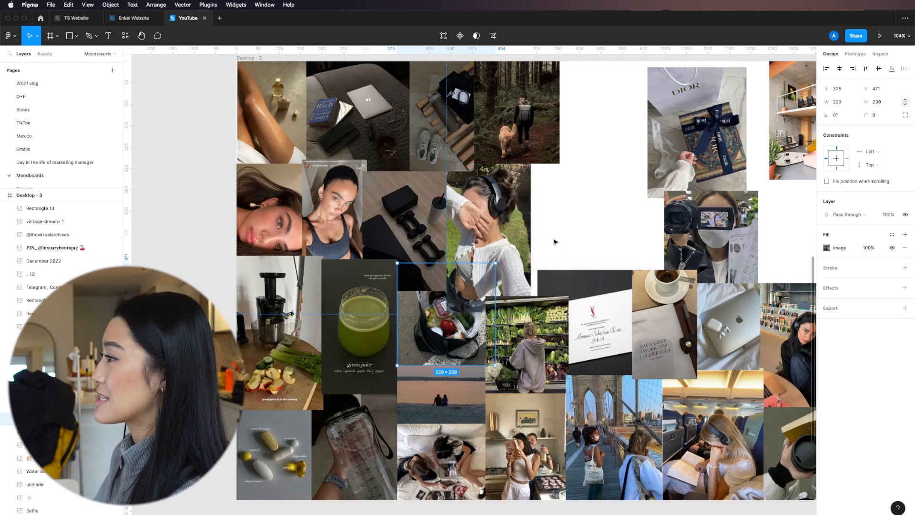
pyautogui.scroll(-1, 554, 241)
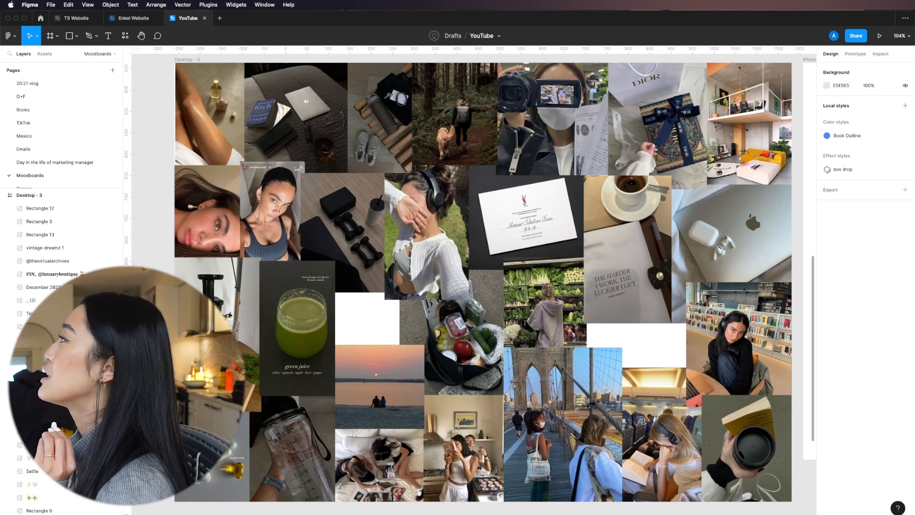
# Draw a 173 × 143 rectangle over the empty gap above the sunset photo.
pyautogui.press('super+Tab')
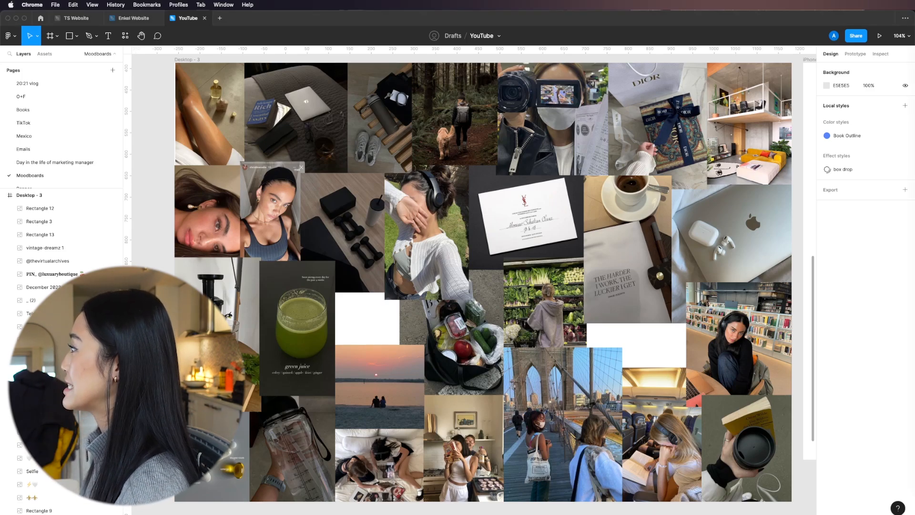
pyautogui.press('super+Tab')
pyautogui.press('r')
pyautogui.moveTo(334, 288); pyautogui.dragTo(375, 341)
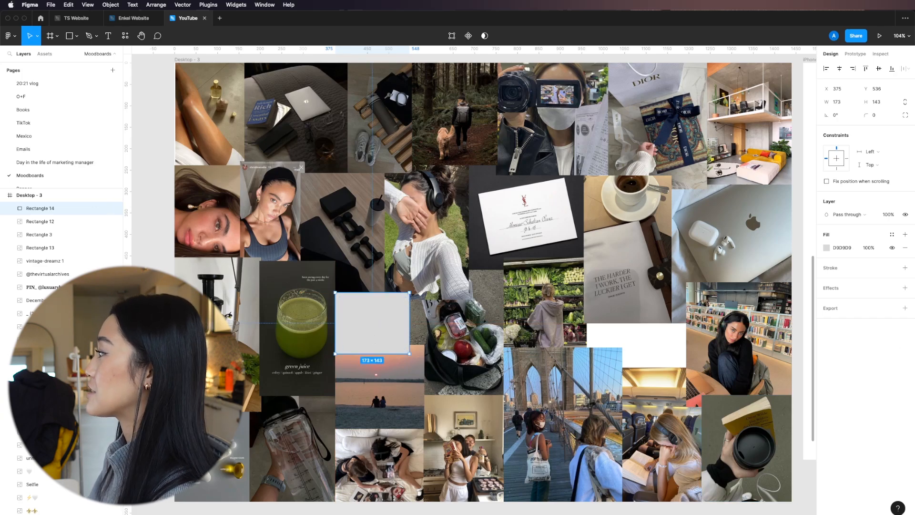
# Paste the stacked-books photo, shrink it to 179 × 219 and place it over the new rectangle above the sunset photo.
pyautogui.moveTo(0, 355); pyautogui.dragTo(289, 355)
pyautogui.moveTo(379, 332); pyautogui.dragTo(376, 329)
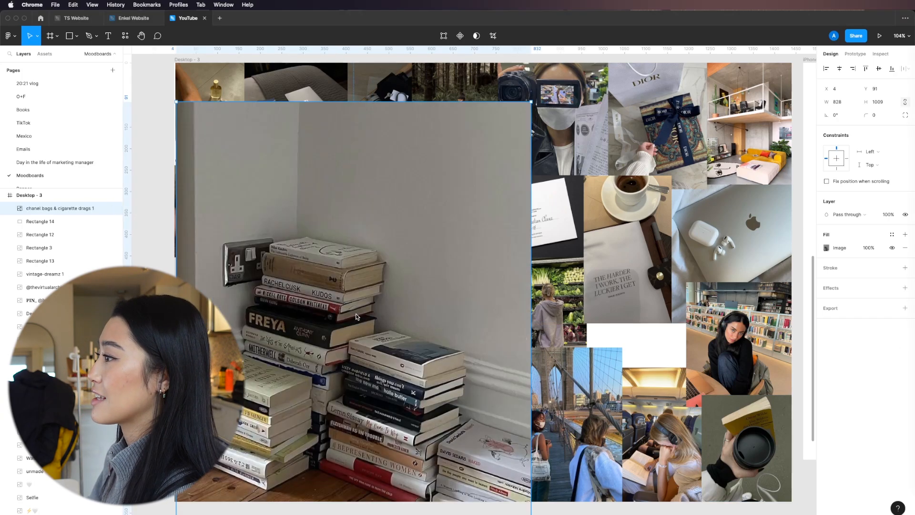
pyautogui.moveTo(332, 296); pyautogui.dragTo(481, 264)
pyautogui.moveTo(689, 286); pyautogui.dragTo(419, 305)
pyautogui.moveTo(399, 310); pyautogui.dragTo(394, 349)
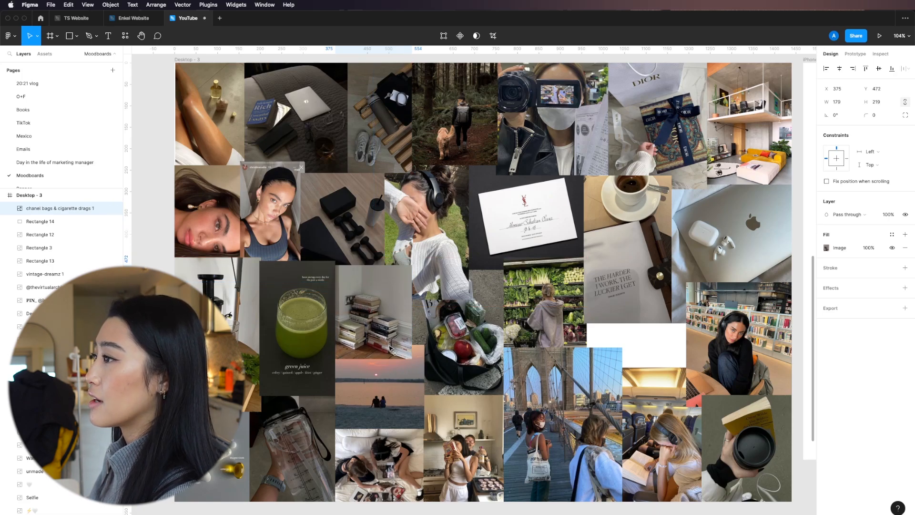
# Mask the stacked-books photo with the rectangle beneath it.
pyautogui.keyDown('shift'); pyautogui.click(61, 220); pyautogui.keyUp('shift')
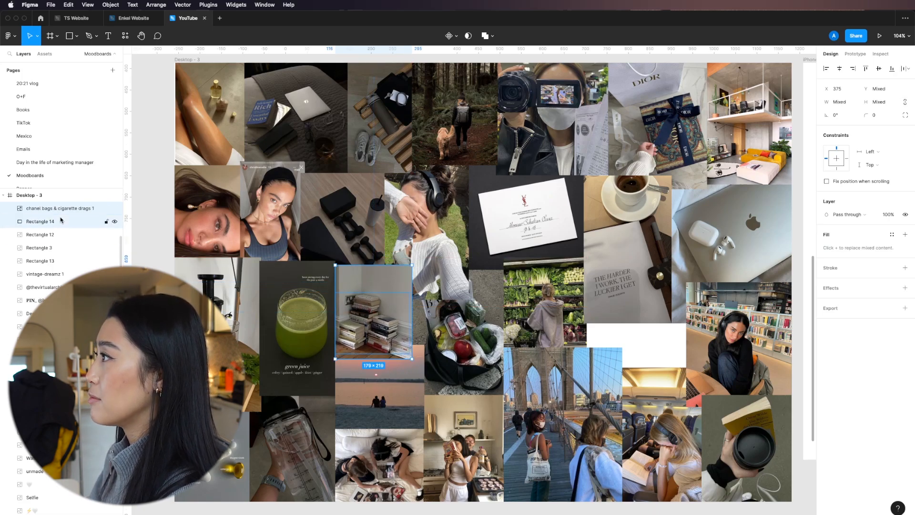
pyautogui.click(467, 36)
pyautogui.click(638, 365)
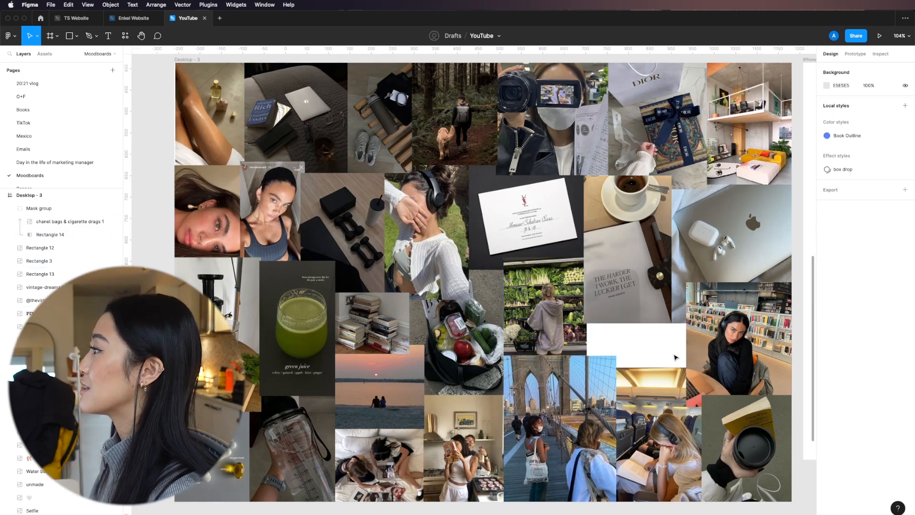
# Cover the gap below the coffee-and-book photo with a 239 × 183 rectangle and paste the gym photo into the frame.
pyautogui.click(642, 289)
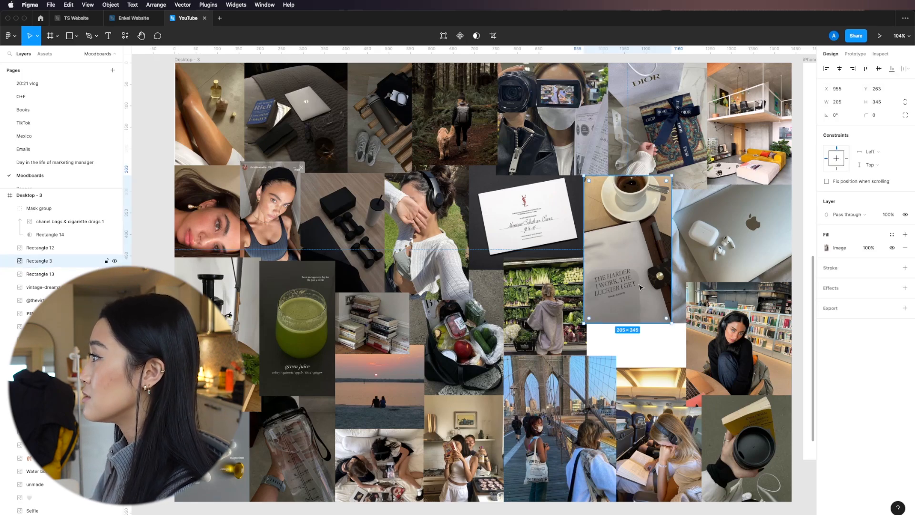
pyautogui.press('cmd+v')
pyautogui.moveTo(639, 287); pyautogui.dragTo(460, 352)
pyautogui.press('Escape')
pyautogui.click(527, 341)
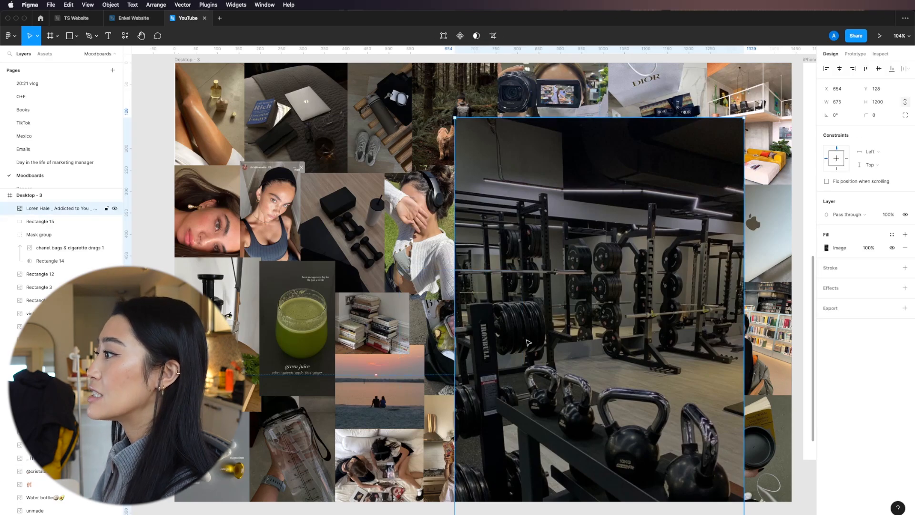
# Shrink the gym photo to 239 × 424 over the rectangle below the coffee-and-book photo and mask it with that rectangle.
pyautogui.moveTo(454, 349); pyautogui.dragTo(583, 328)
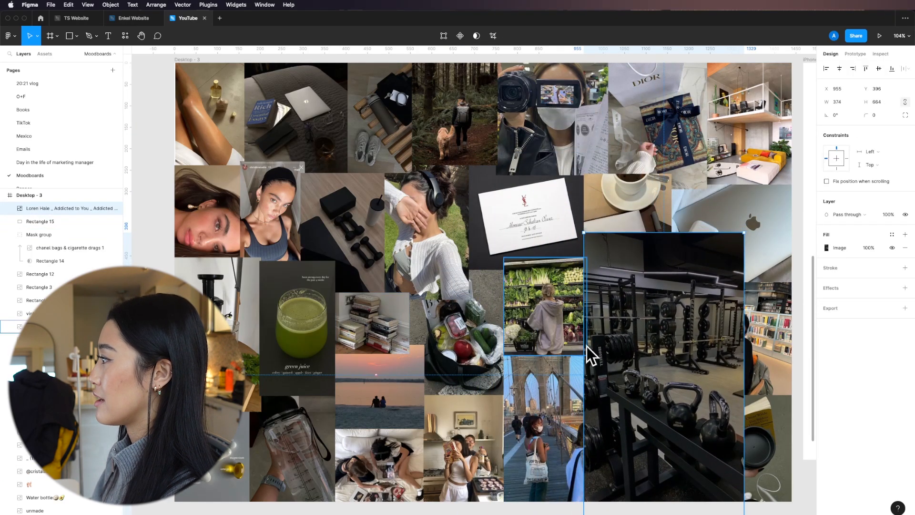
pyautogui.moveTo(742, 333); pyautogui.dragTo(686, 330)
pyautogui.moveTo(652, 368); pyautogui.dragTo(646, 348)
pyautogui.keyDown('shift'); pyautogui.click(57, 221); pyautogui.keyUp('shift')
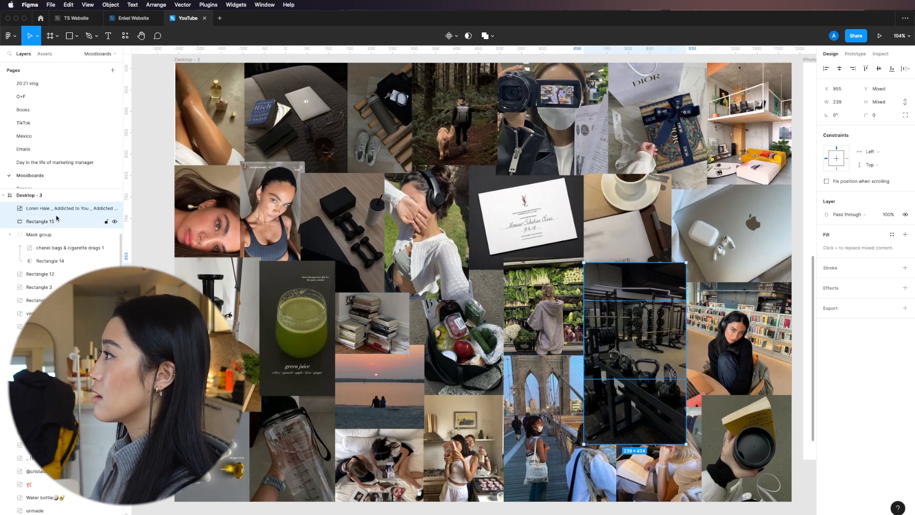
pyautogui.click(469, 36)
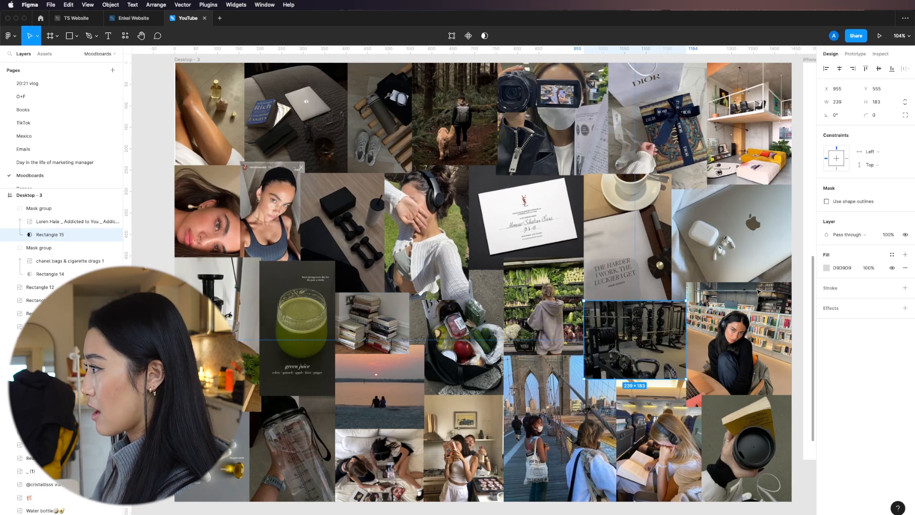
pyautogui.click(652, 360)
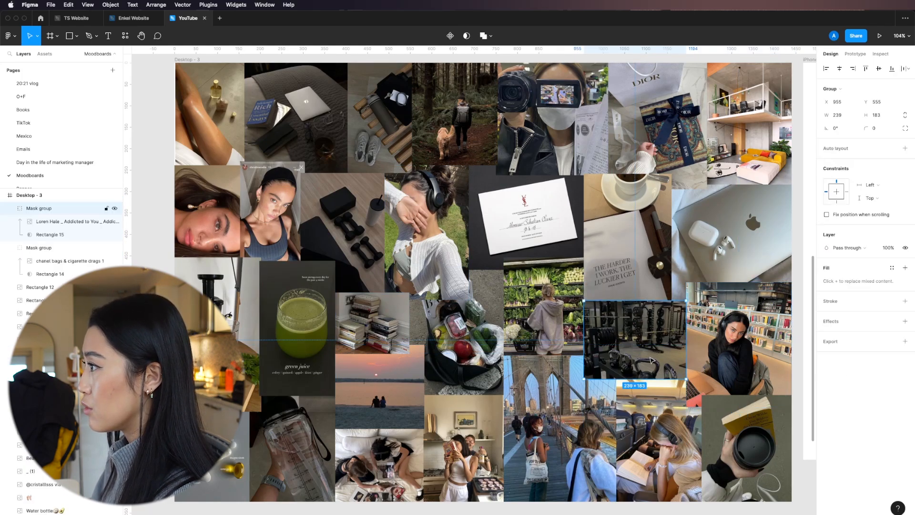
# Move the masked gym photo aside and put the masked books photo in its place, enlarged to fill the gap.
pyautogui.moveTo(652, 361); pyautogui.dragTo(413, 257)
pyautogui.click(399, 336)
pyautogui.moveTo(398, 336); pyautogui.dragTo(647, 344)
pyautogui.moveTo(657, 361); pyautogui.dragTo(686, 385)
pyautogui.click(750, 369)
# Fit the masked gym photo into the gap between the green juice and grocery bag photos, above the sunset photo.
pyautogui.click(411, 243)
pyautogui.moveTo(411, 243); pyautogui.dragTo(403, 335)
pyautogui.moveTo(437, 367)
pyautogui.mouseDown()
pyautogui.moveTo(396, 352)
pyautogui.moveTo(448, 352)
pyautogui.mouseUp()
pyautogui.click(453, 344)
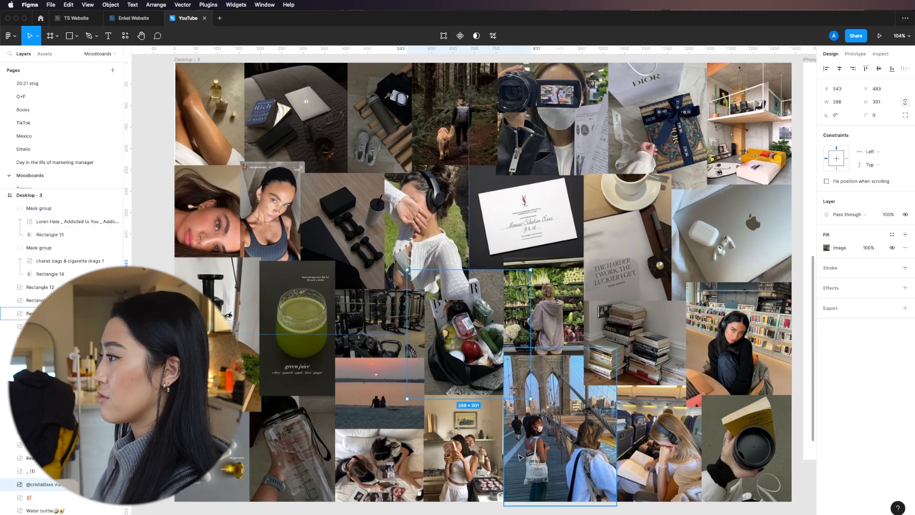
pyautogui.click(523, 453)
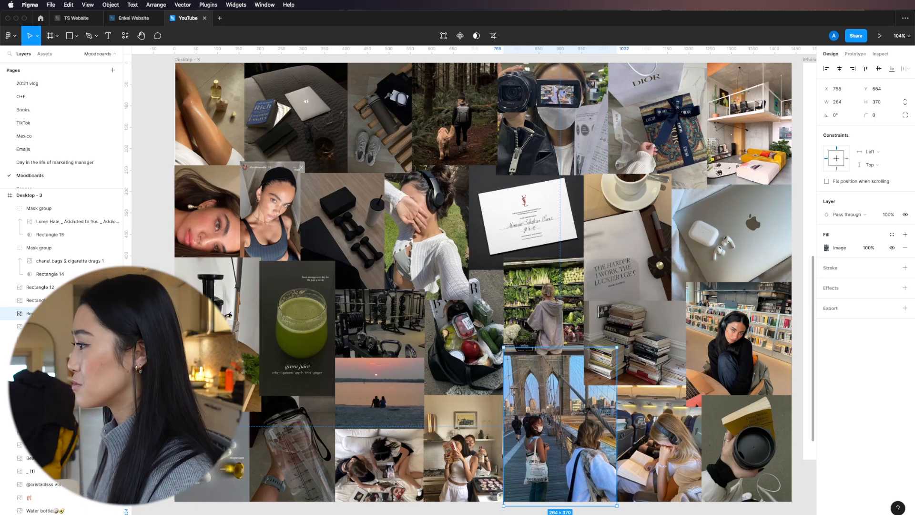
pyautogui.click(155, 103)
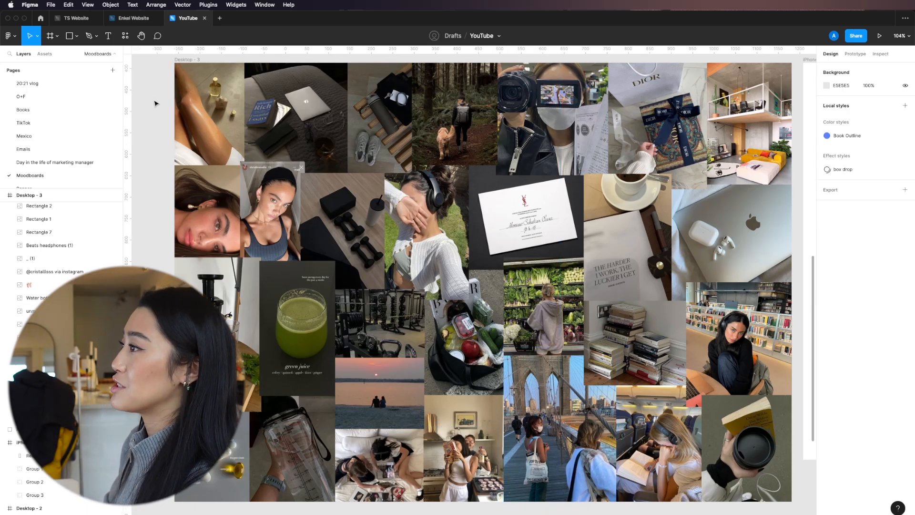
# Examine the filled iPhone 13 Pro Max moodboard from the top row to the bottom row for gaps.
pyautogui.scroll(-5, 155, 104)
pyautogui.hscroll(1, 155, 103)
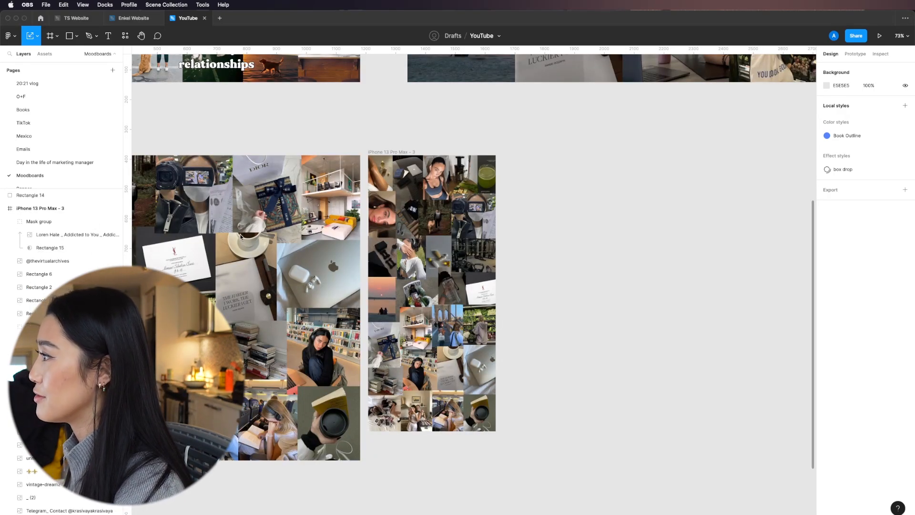
pyautogui.click(395, 218)
pyautogui.scroll(5, 396, 218)
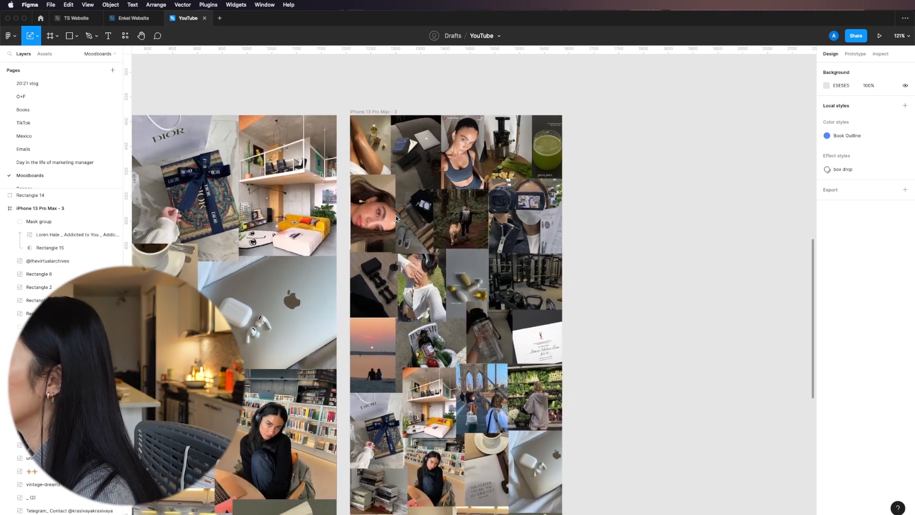
pyautogui.scroll(-2, 396, 218)
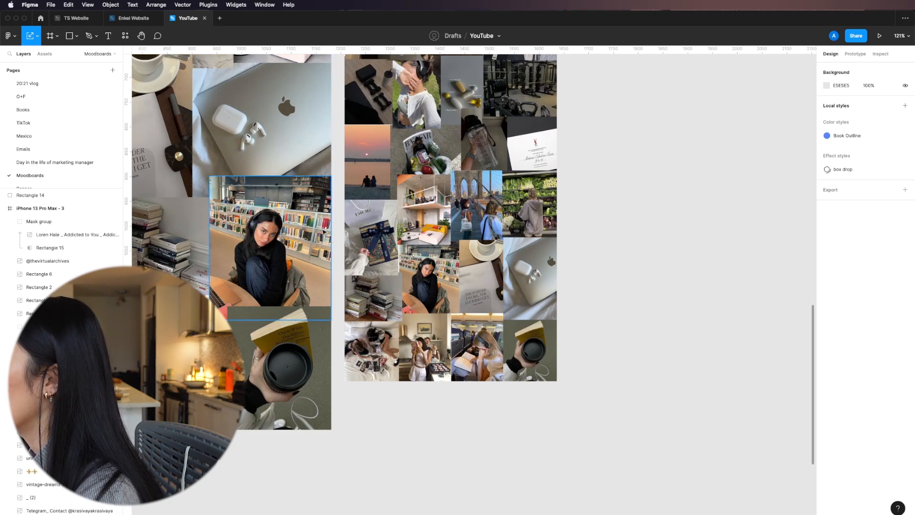
pyautogui.click(392, 263)
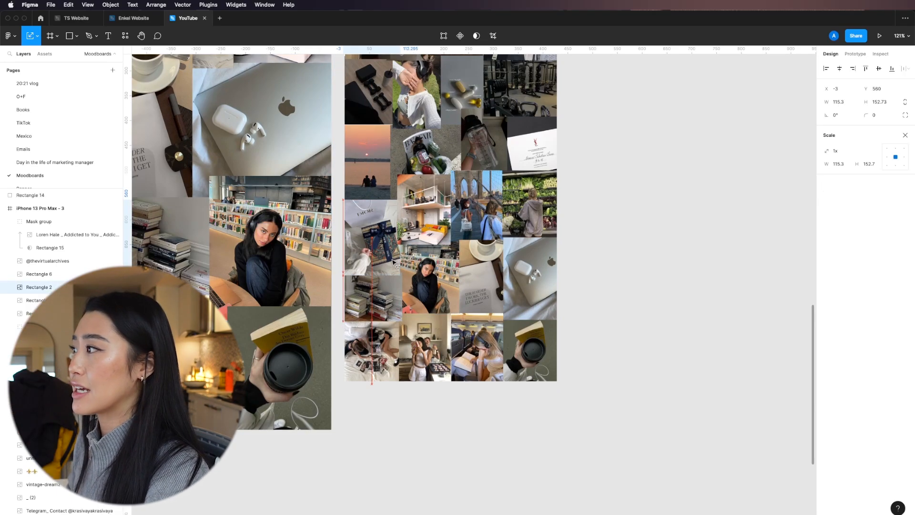
pyautogui.click(674, 251)
pyautogui.scroll(3, 675, 251)
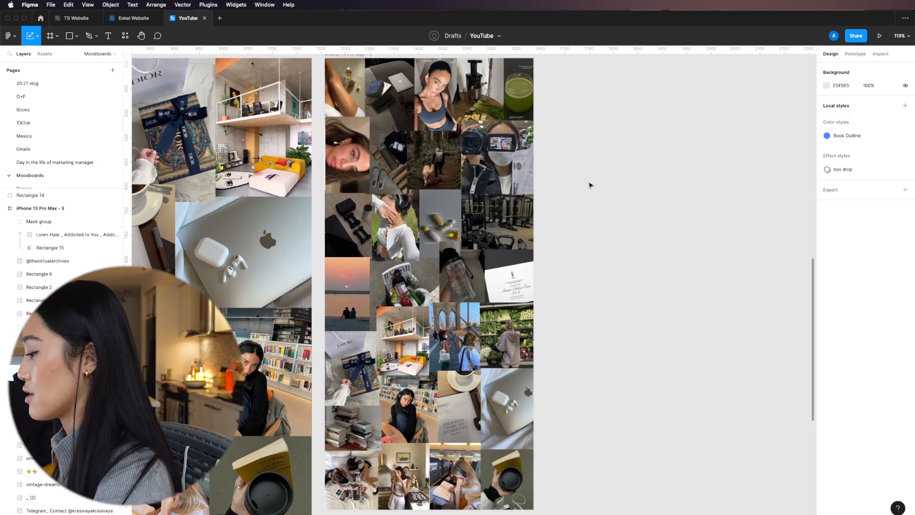
pyautogui.scroll(-5, 590, 185)
pyautogui.scroll(3, 590, 185)
pyautogui.scroll(-1, 590, 185)
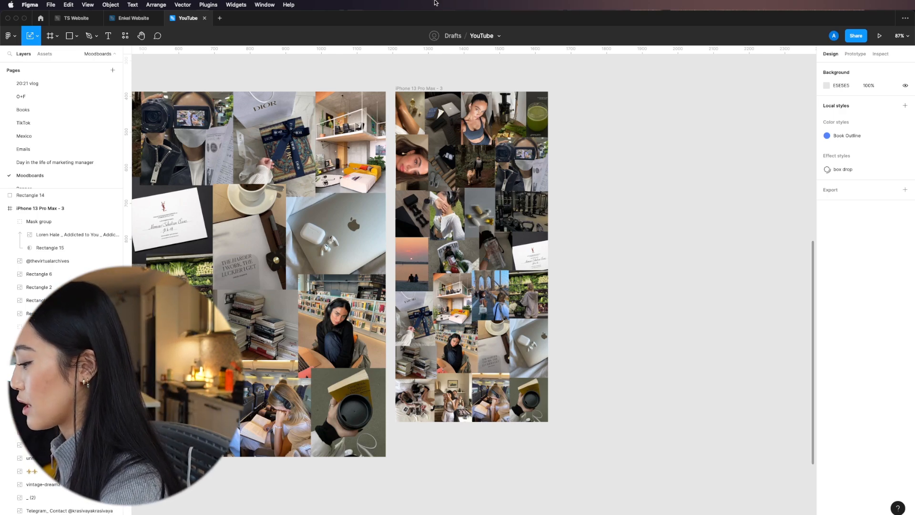
# Draw a rectangle covering the whole iPhone 13 Pro Max moodboard.
pyautogui.press('r')
pyautogui.moveTo(395, 92); pyautogui.dragTo(547, 423)
pyautogui.click(658, 358)
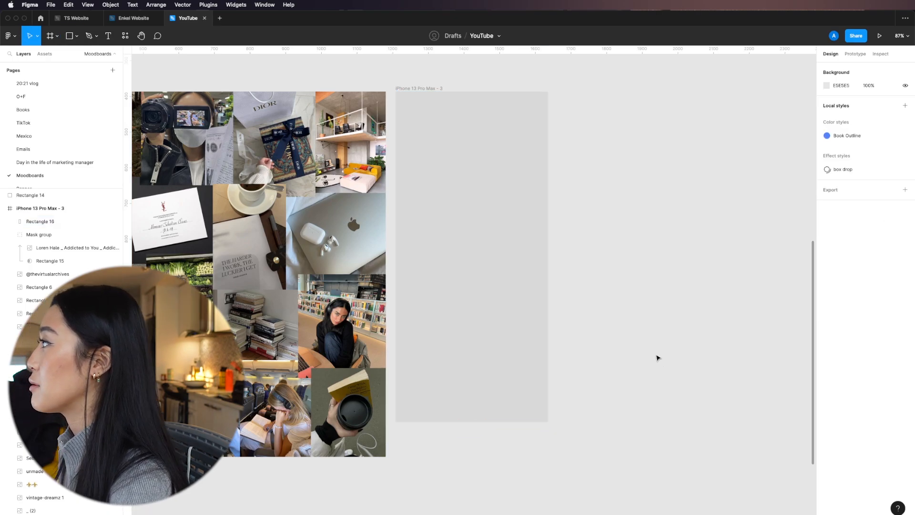
# Change the colour of the rectangle covering the iPhone moodboard to 000000.
pyautogui.click(524, 251)
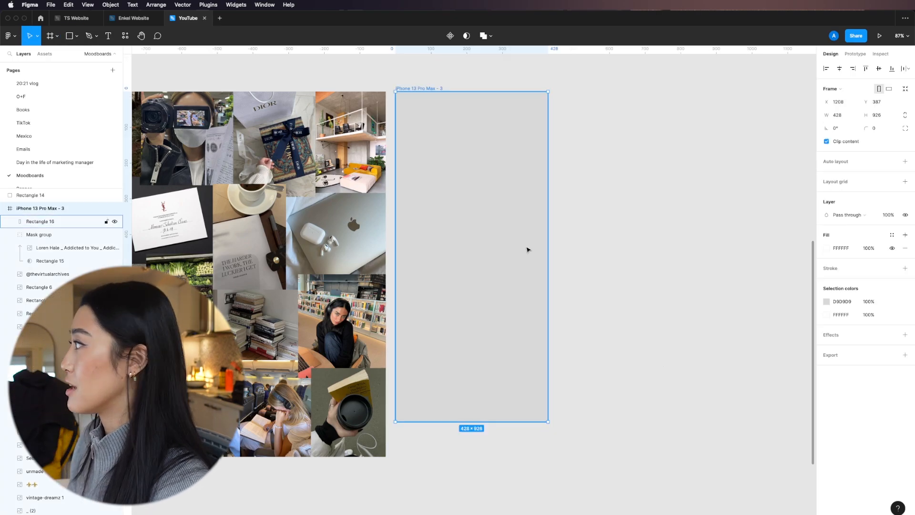
pyautogui.click(855, 302)
pyautogui.write('000000')
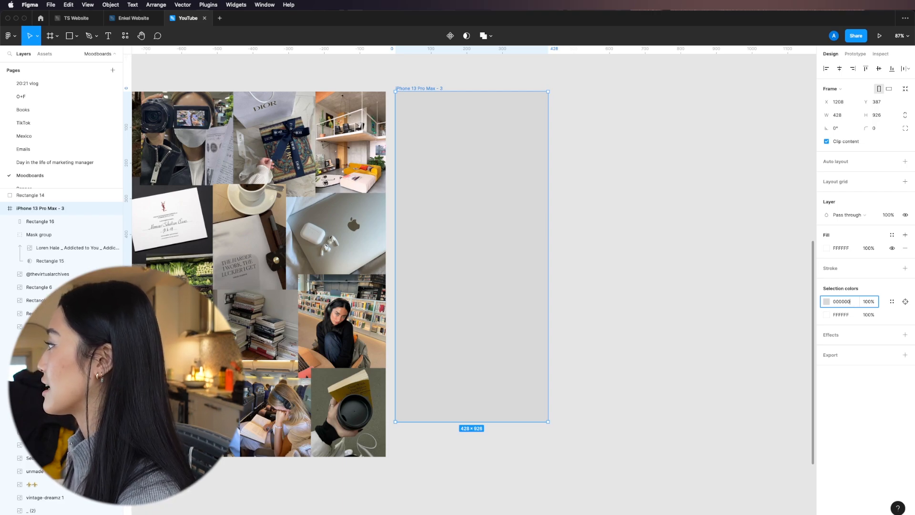
pyautogui.press('Return')
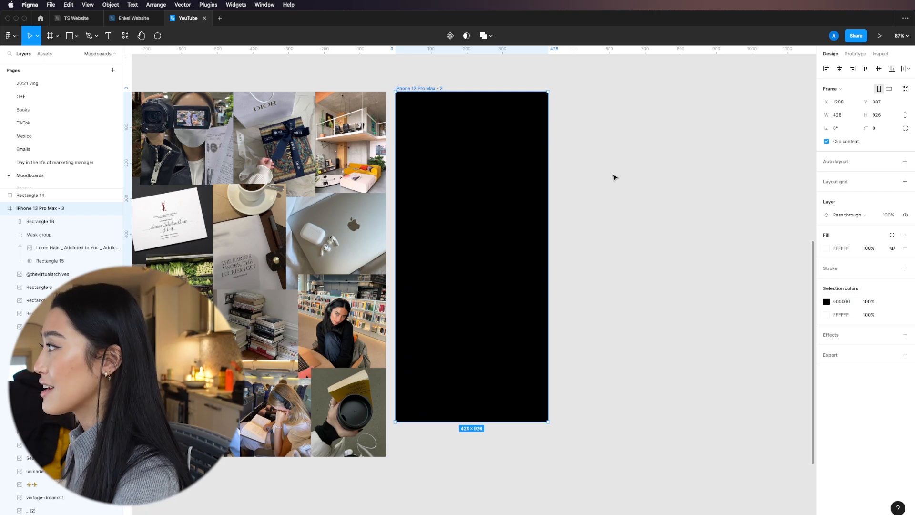
# Set the opacity of the black overlay on the iPhone moodboard to 50%.
pyautogui.moveTo(872, 302); pyautogui.dragTo(856, 304)
pyautogui.click(856, 305)
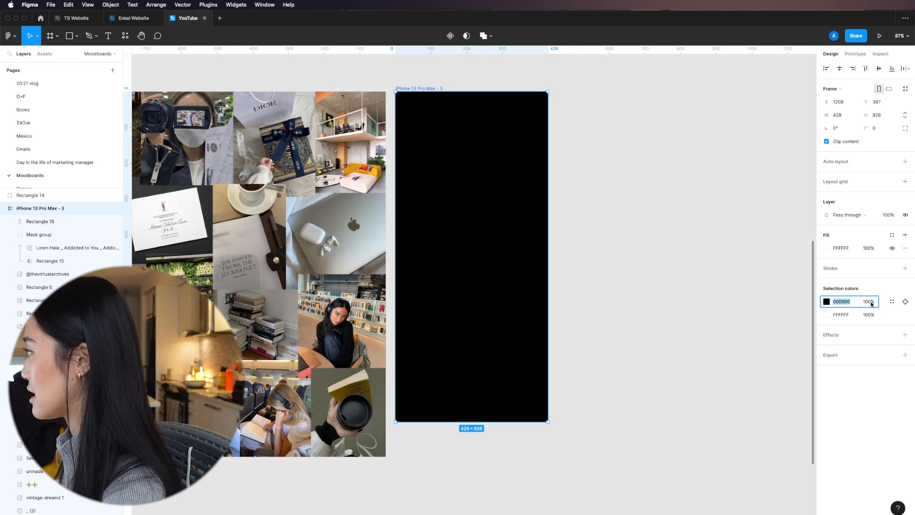
pyautogui.click(867, 304)
pyautogui.moveTo(867, 302); pyautogui.dragTo(837, 296)
pyautogui.press('Return')
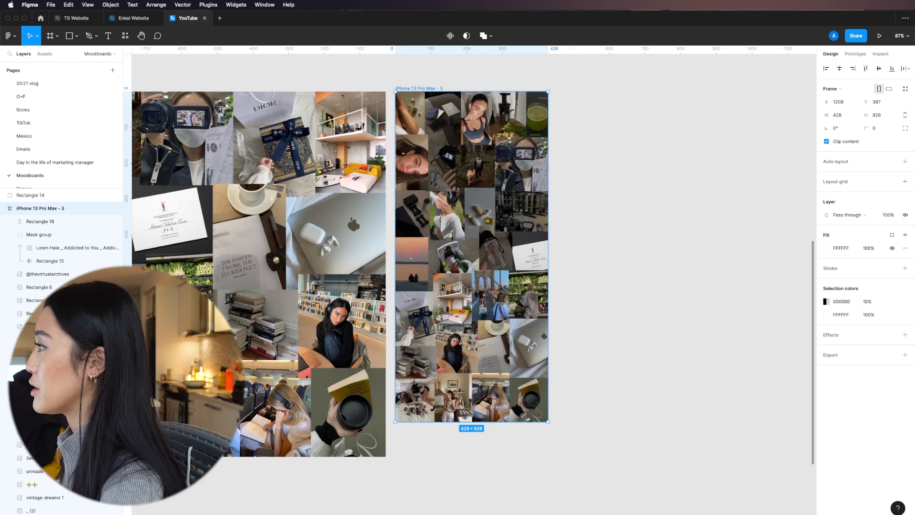
pyautogui.click(865, 302)
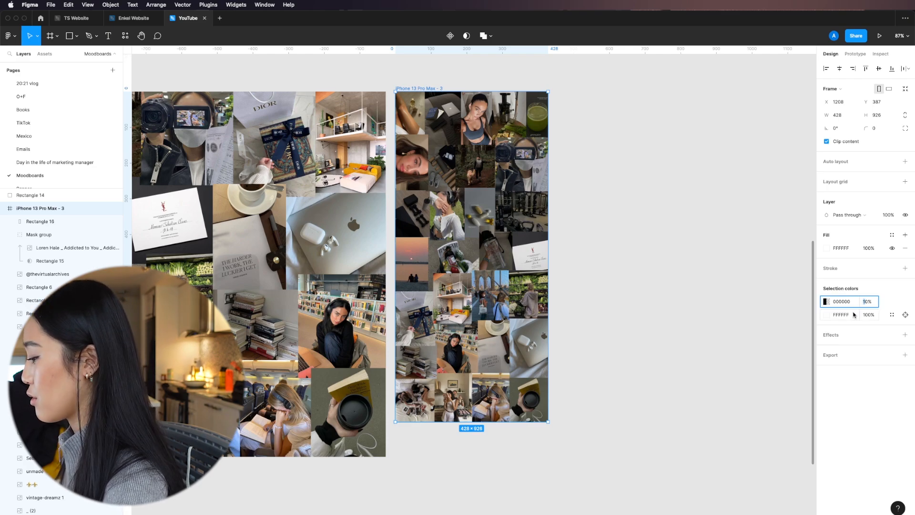
pyautogui.write('5')
pyautogui.press('Return')
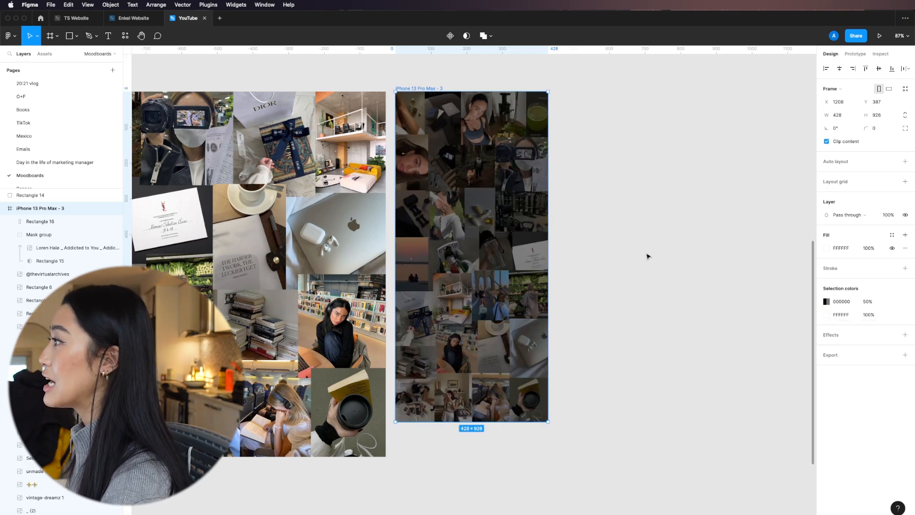
pyautogui.click(666, 252)
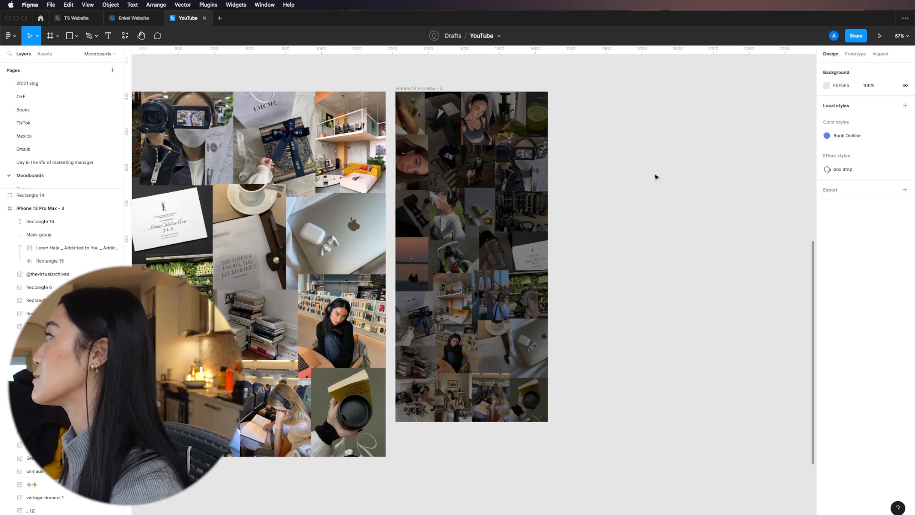
pyautogui.click(509, 243)
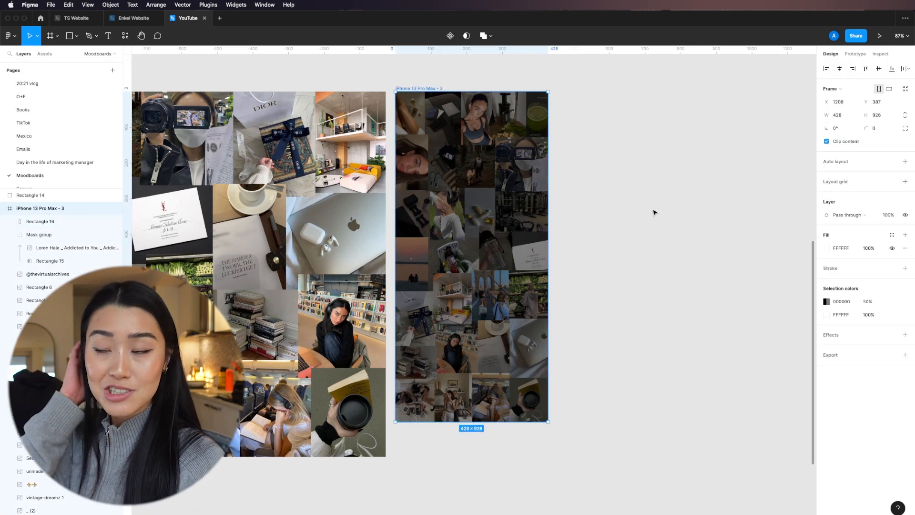
pyautogui.click(565, 165)
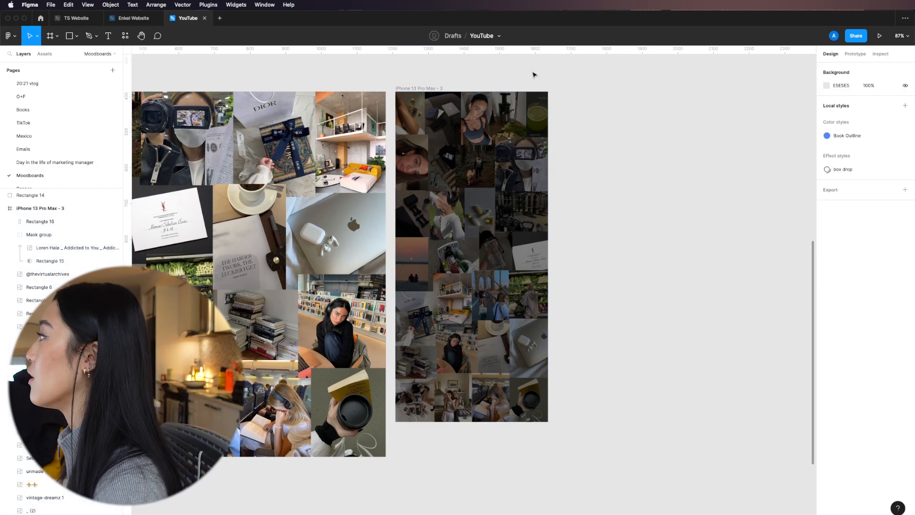
pyautogui.hscroll(-10, 534, 75)
pyautogui.scroll(-5, 533, 75)
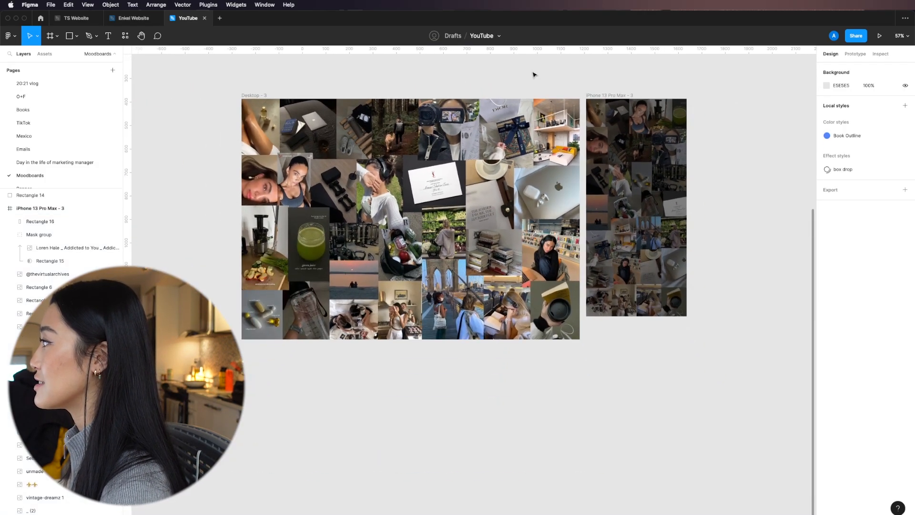
# Add a new page named Habit Tracker to the file.
pyautogui.scroll(2, 534, 75)
pyautogui.scroll(2, 534, 75)
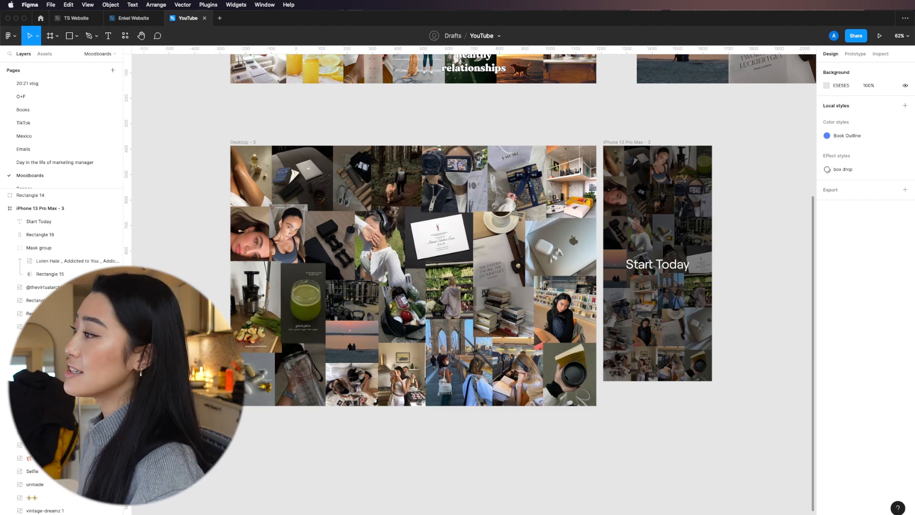
pyautogui.click(113, 70)
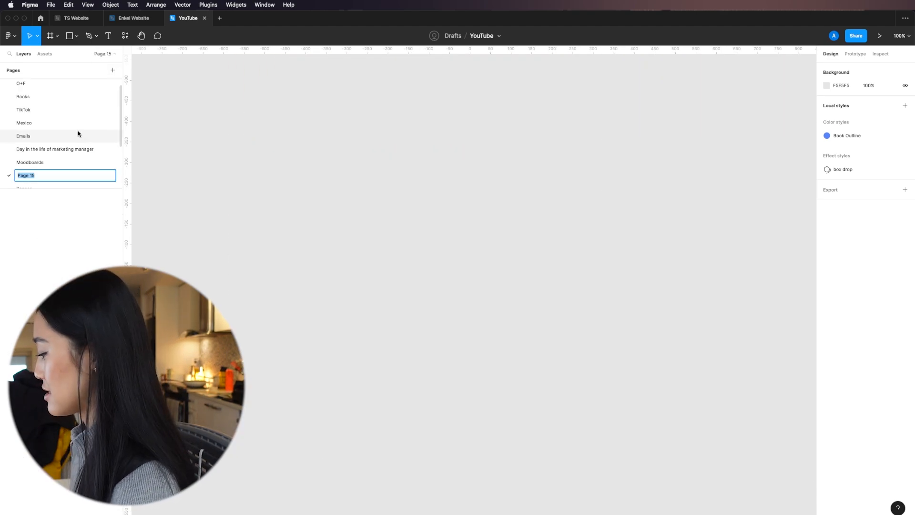
pyautogui.write('Habit Tracker')
pyautogui.press('Return')
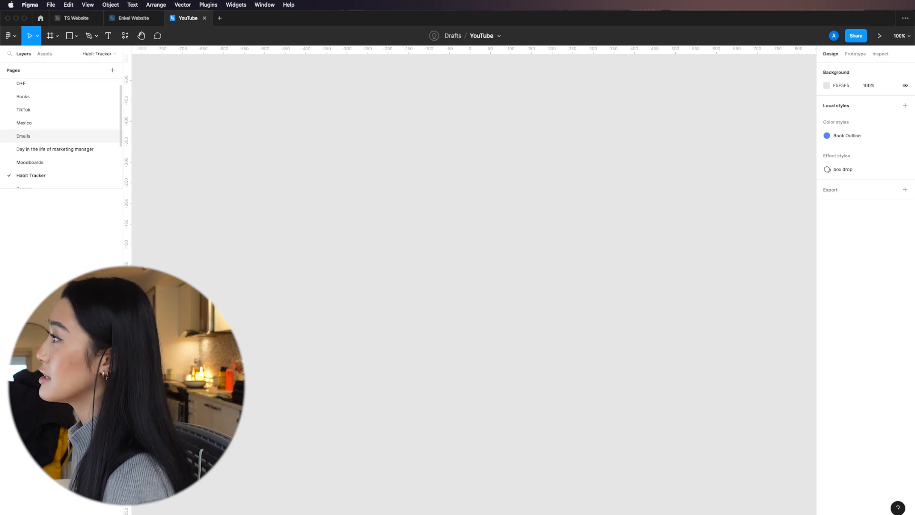
pyautogui.press('f')
pyautogui.moveTo(225, 140); pyautogui.dragTo(562, 384)
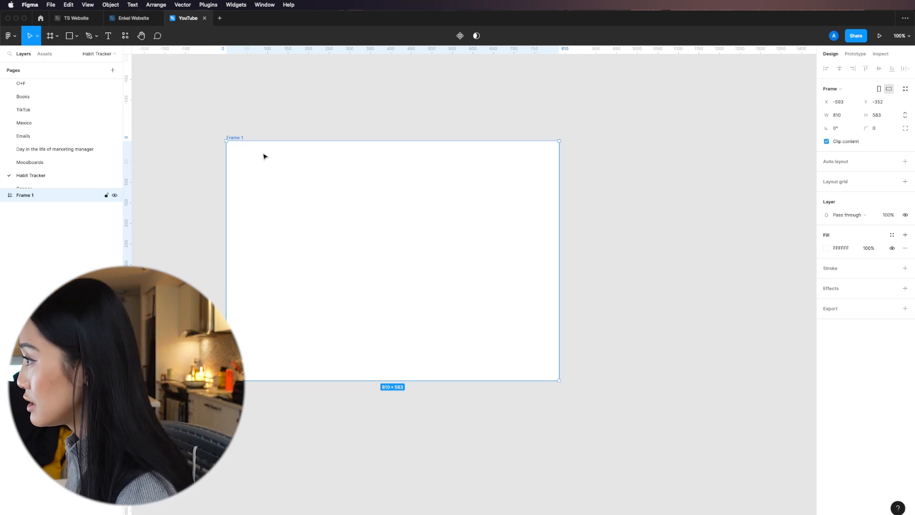
pyautogui.press('Delete')
# Create an A4 paper frame and switch it to landscape orientation.
pyautogui.press('f')
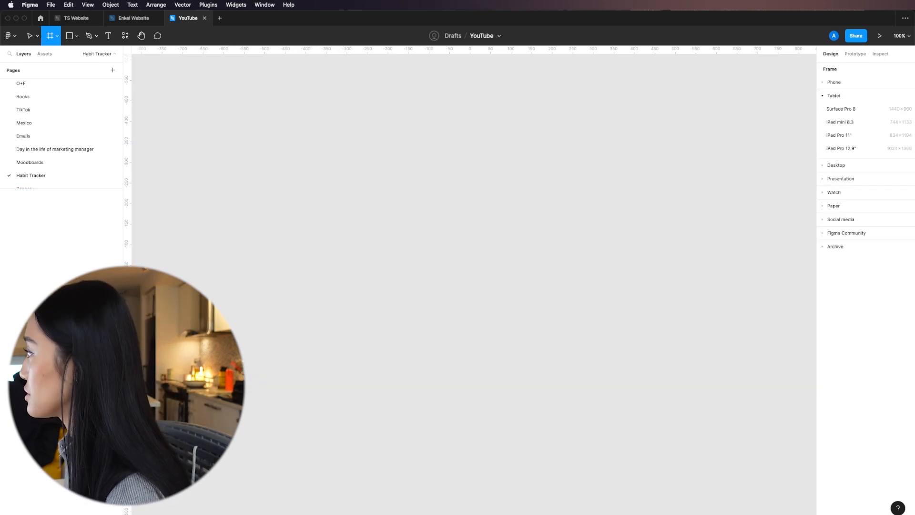
pyautogui.click(821, 206)
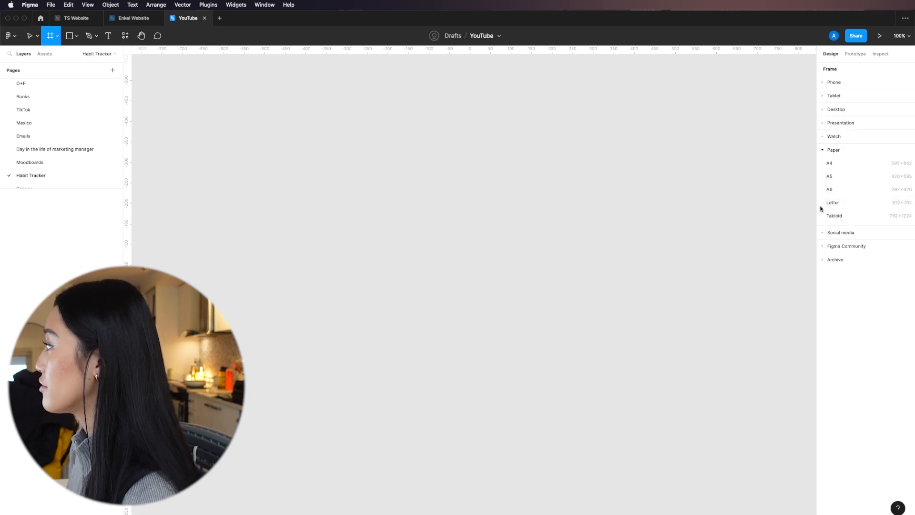
pyautogui.click(828, 163)
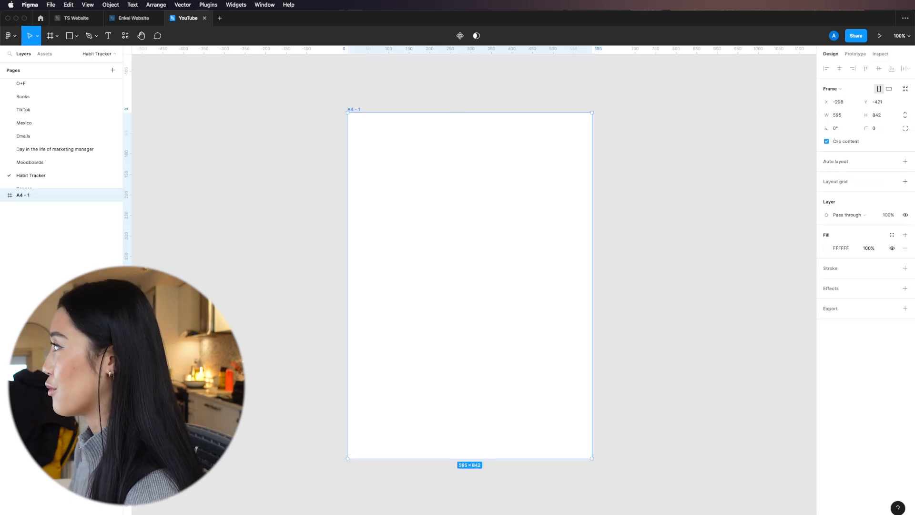
pyautogui.click(889, 89)
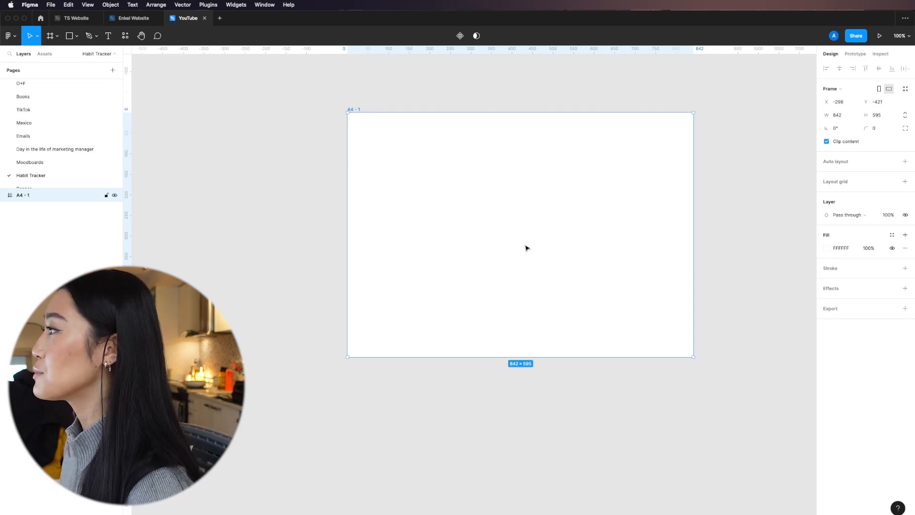
pyautogui.click(293, 121)
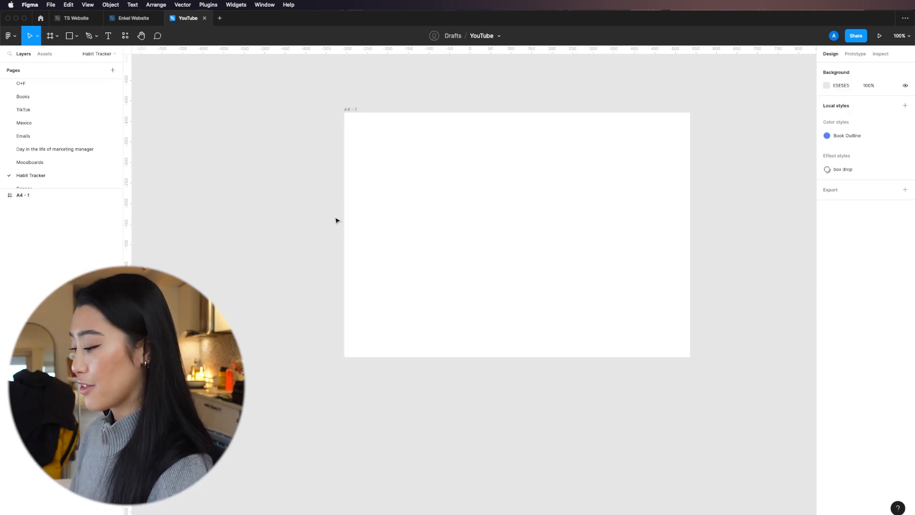
# Add a Letter paper frame beside the A4 frame.
pyautogui.press('f')
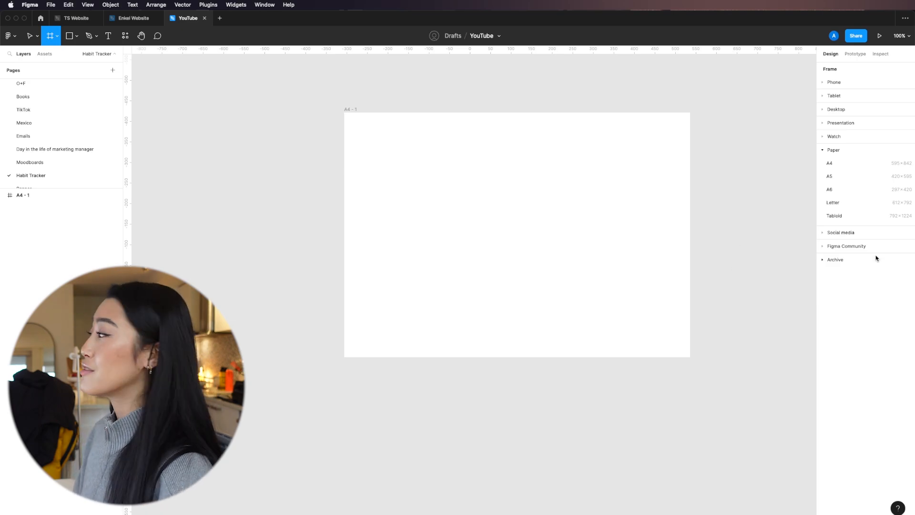
pyautogui.click(857, 202)
pyautogui.click(726, 125)
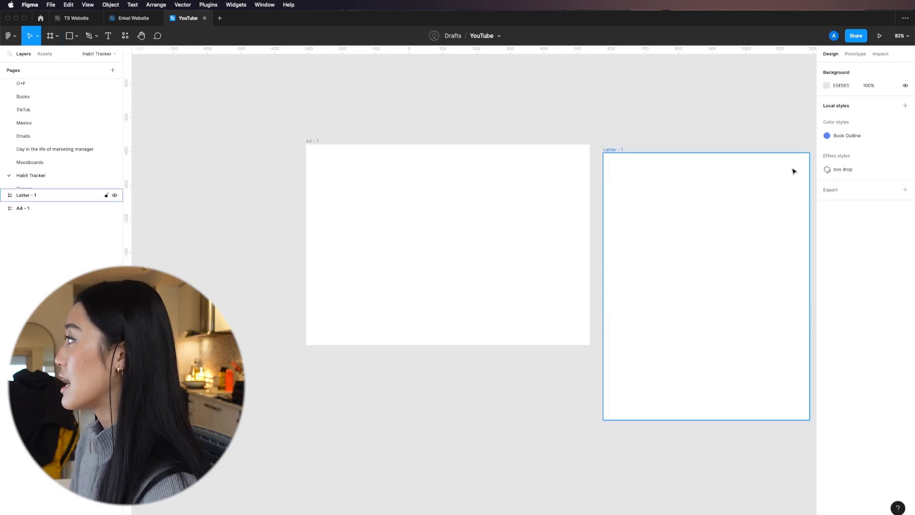
# Add an A6 paper frame beside the Letter frame and line up its top edge with the A4 frame.
pyautogui.press('f')
pyautogui.click(874, 193)
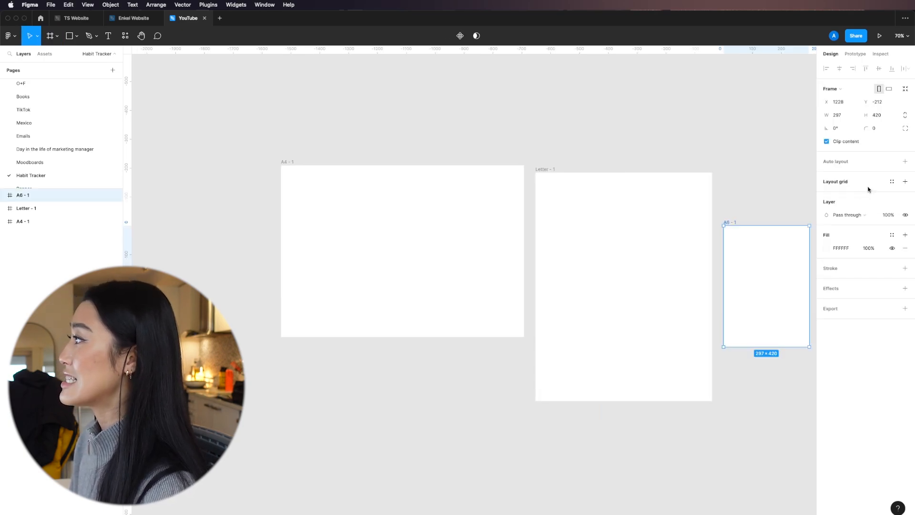
pyautogui.click(752, 197)
pyautogui.click(731, 220)
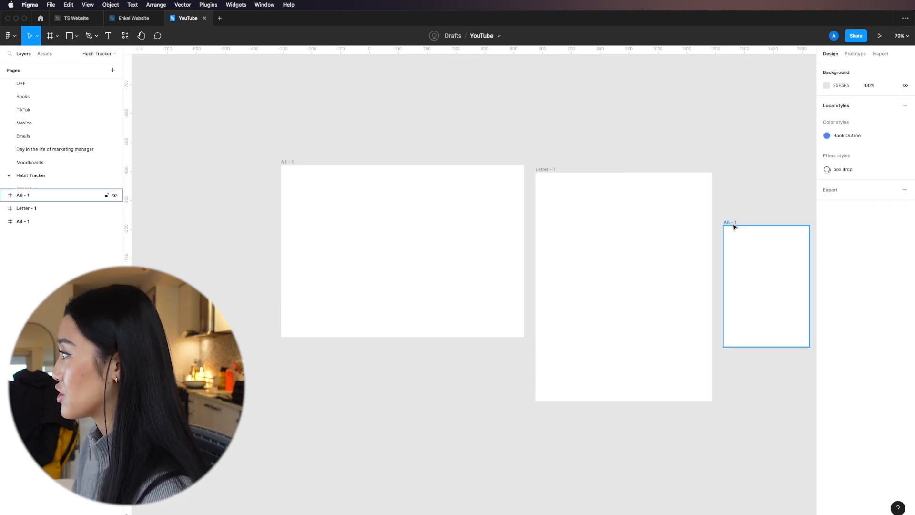
pyautogui.moveTo(733, 224); pyautogui.dragTo(731, 164)
# Move the Letter frame below the A4 frame and switch it to landscape orientation.
pyautogui.click(543, 170)
pyautogui.moveTo(543, 170); pyautogui.dragTo(541, 165)
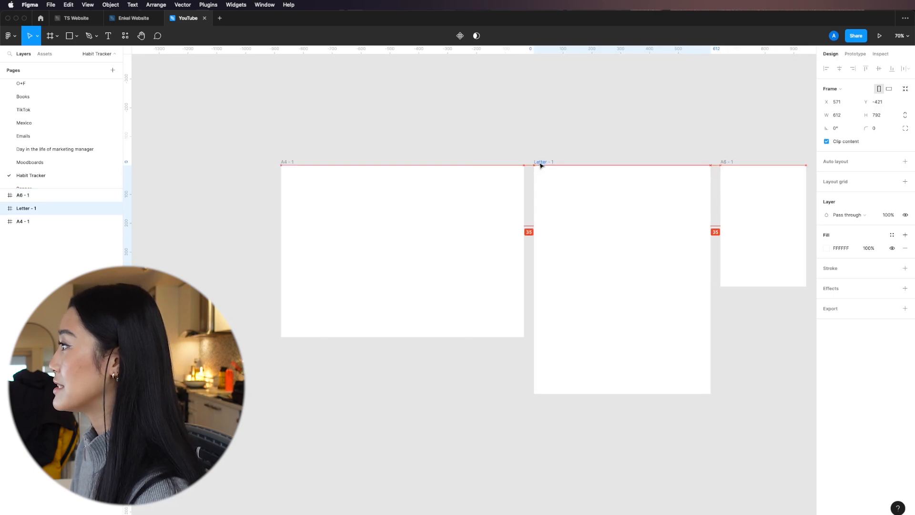
pyautogui.click(300, 158)
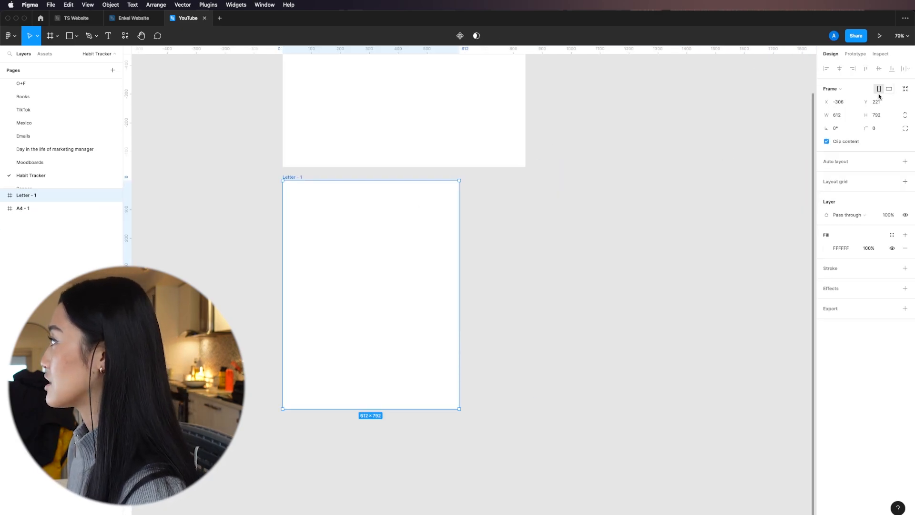
pyautogui.click(888, 92)
pyautogui.click(574, 229)
# Add the text "Month" in the upper-left corner of the A4 frame.
pyautogui.scroll(5, 574, 229)
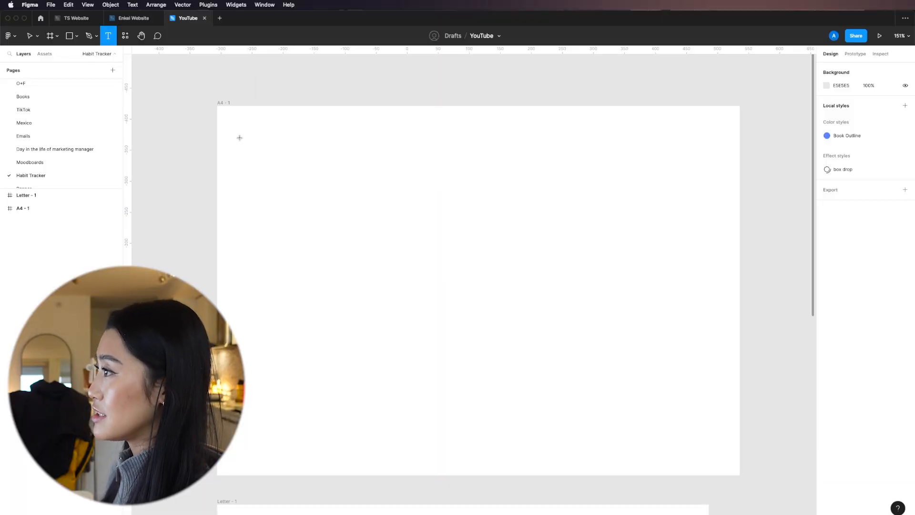
pyautogui.click(239, 138)
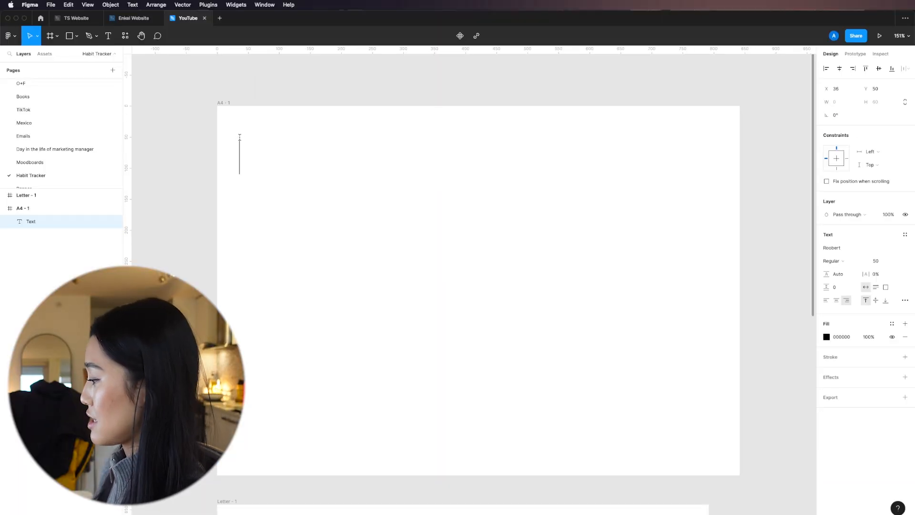
pyautogui.write('Month')
pyautogui.press('Escape')
# Duplicate the Month text below itself, left-align it and change the copy to "Habit 1".
pyautogui.moveTo(243, 155); pyautogui.dragTo(270, 192)
pyautogui.click(827, 302)
pyautogui.doubleClick(270, 190)
pyautogui.write('Habig')
pyautogui.press('BackSpace')
pyautogui.write('t 1')
pyautogui.press('Escape')
# Duplicate the Habit 1 text four times down the left side of the A4 frame.
pyautogui.moveTo(292, 193); pyautogui.dragTo(289, 448)
pyautogui.click(358, 309)
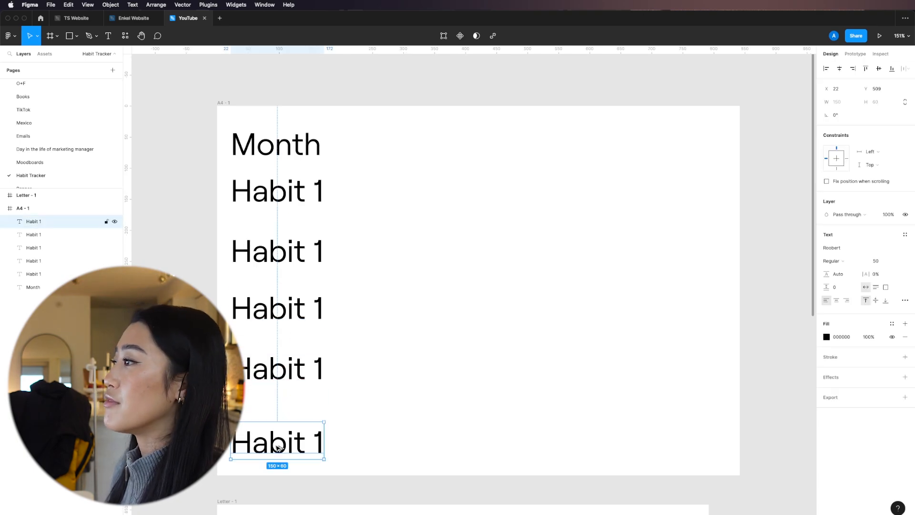
pyautogui.click(516, 359)
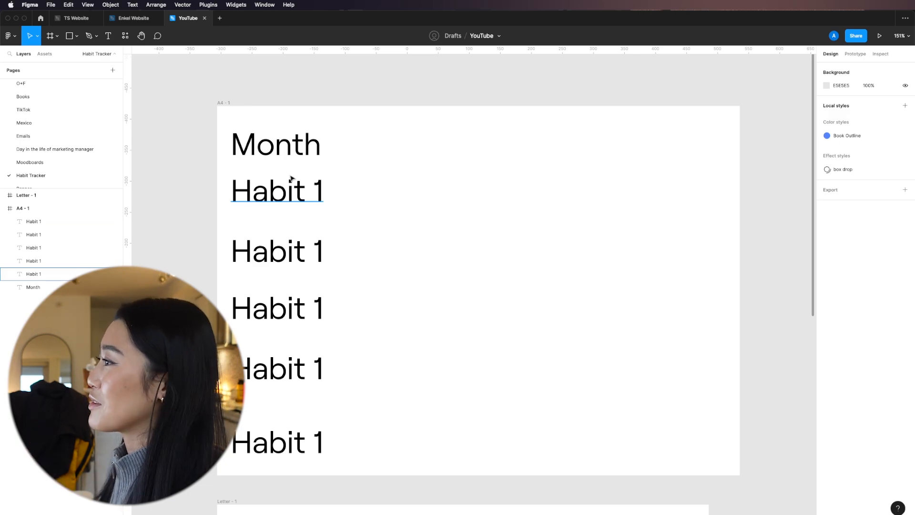
# Add a "Goals" heading to the right of Month in the A4 frame.
pyautogui.moveTo(268, 191); pyautogui.dragTo(396, 188)
pyautogui.press('Return')
pyautogui.write('T')
pyautogui.press('BackSpace')
pyautogui.write('Goal')
# Add a "Review" heading to the right of Goals in the A4 frame.
pyautogui.write('Revioe')
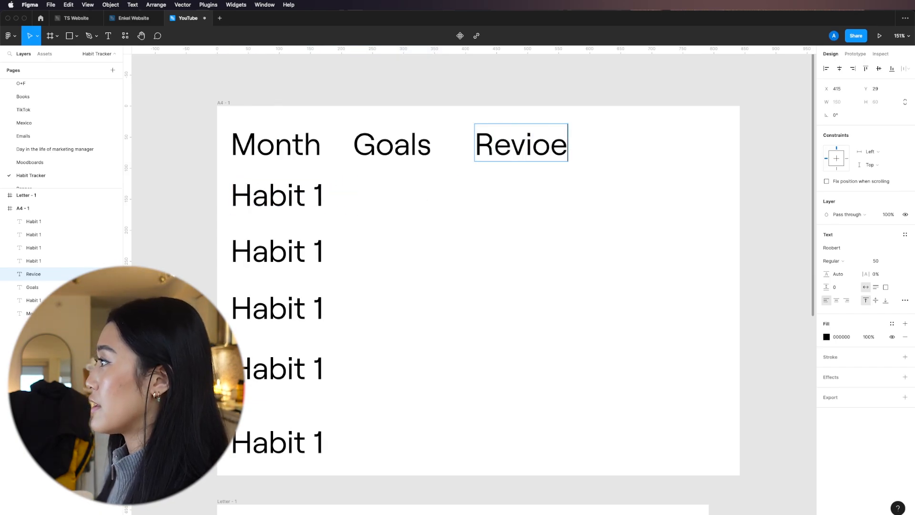
pyautogui.write('w')
pyautogui.press('BackSpace')
pyautogui.press('BackSpace')
pyautogui.press('BackSpace')
pyautogui.write('ew')
pyautogui.click(511, 352)
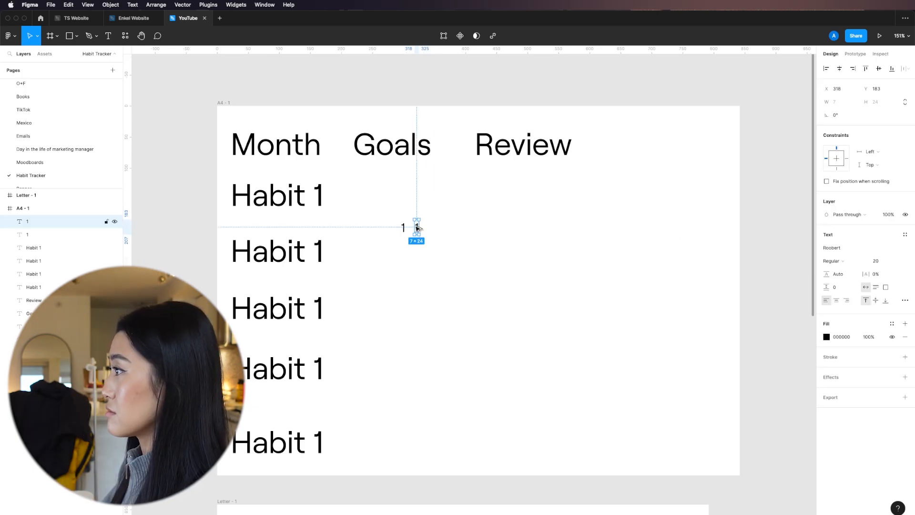
# Duplicate the small number 1 eighteen more times into an evenly spaced horizontal row.
pyautogui.press('super+d')
pyautogui.press('super+d')
pyautogui.press('super+d')
pyautogui.press('super+d')
pyautogui.press('super+d')
pyautogui.press('super+d')
pyautogui.press('super+d')
pyautogui.press('super+d')
pyautogui.press('super+d')
pyautogui.press('super+d')
pyautogui.press('super+d')
pyautogui.press('super+d')
pyautogui.press('super+d')
pyautogui.press('super+d')
pyautogui.press('super+d')
pyautogui.press('super+d')
pyautogui.press('super+d')
pyautogui.press('super+d')
# Renumber the copies following the first 1 in the row as 2 to 10.
pyautogui.doubleClick(417, 228)
pyautogui.write('2')
pyautogui.doubleClick(432, 228)
pyautogui.write('3')
pyautogui.doubleClick(447, 230)
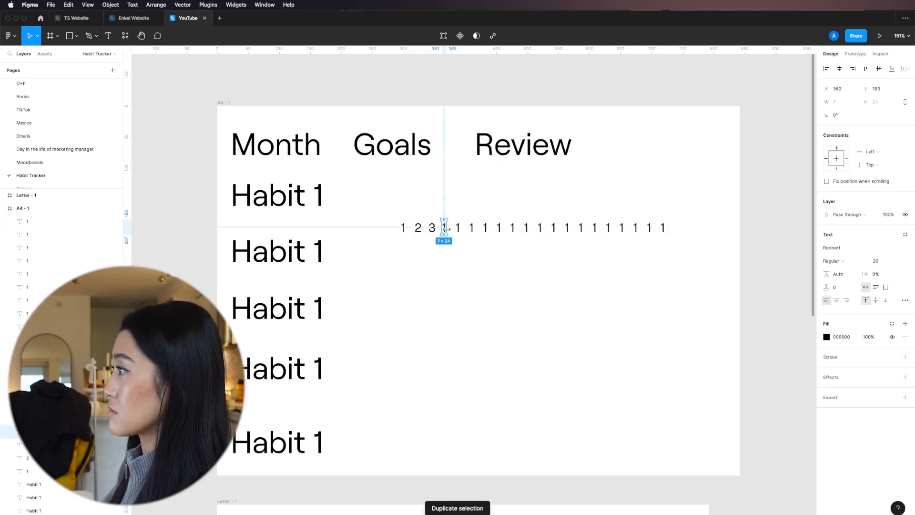
pyautogui.write('4')
pyautogui.doubleClick(460, 227)
pyautogui.write('7')
pyautogui.doubleClick(498, 228)
pyautogui.write('8')
pyautogui.doubleClick(513, 228)
pyautogui.write('9')
pyautogui.doubleClick(527, 227)
pyautogui.write('10')
# Move the leftover 1s below the number row and delete the 8, 9 and 10.
pyautogui.click(572, 216)
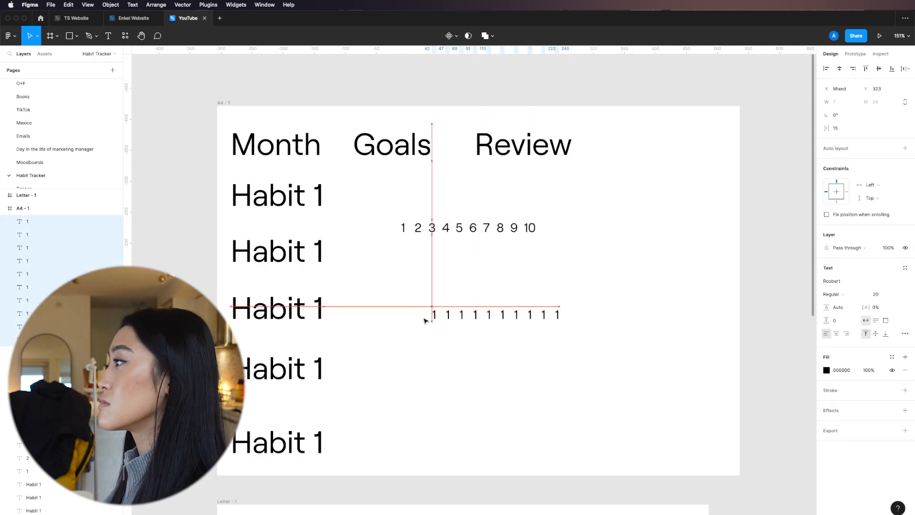
pyautogui.moveTo(540, 242); pyautogui.dragTo(495, 219)
pyautogui.moveTo(502, 228); pyautogui.dragTo(399, 240)
pyautogui.click(442, 263)
pyautogui.press('BackSpace')
# Duplicate the row of numbers 1 to 7 three times, stacking the copies directly below it.
pyautogui.moveTo(496, 216); pyautogui.dragTo(399, 236)
pyautogui.moveTo(414, 229); pyautogui.dragTo(415, 248)
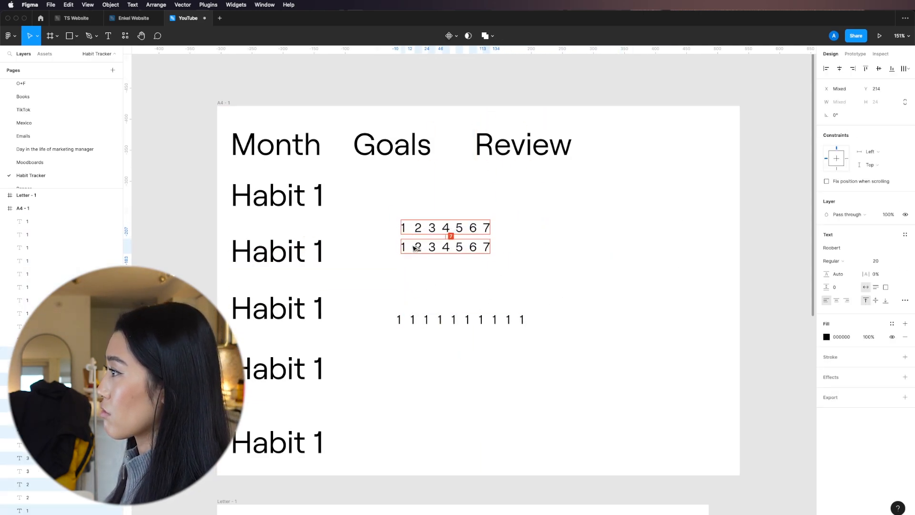
pyautogui.press('super+d')
pyautogui.press('super+d')
# Renumber the second row of the calendar grid as 8 to 14.
pyautogui.doubleClick(403, 246)
pyautogui.write('8')
pyautogui.doubleClick(417, 247)
pyautogui.write('9')
pyautogui.doubleClick(432, 247)
pyautogui.write('10')
pyautogui.doubleClick(445, 247)
pyautogui.write('11')
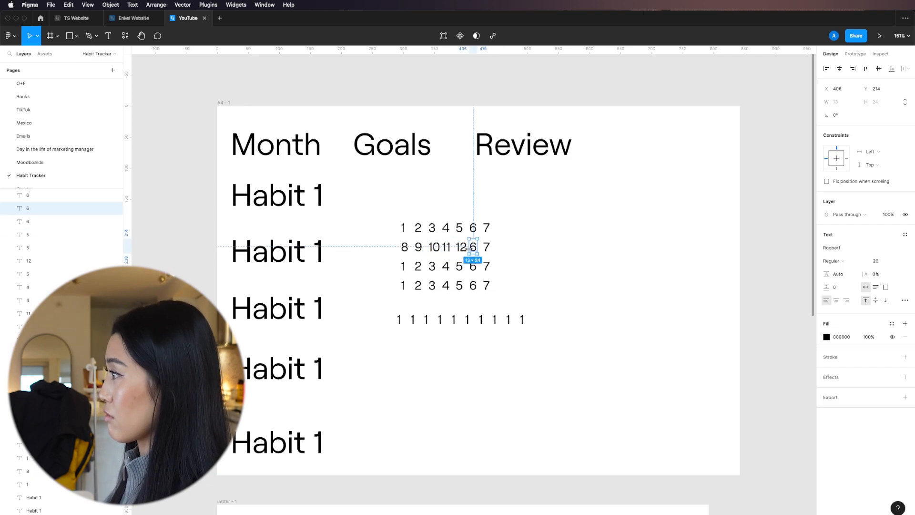
# Renumber the third row of the calendar grid as 15 to 21.
pyautogui.doubleClick(417, 269)
pyautogui.write('16')
pyautogui.doubleClick(432, 266)
pyautogui.write('17')
pyautogui.doubleClick(446, 266)
pyautogui.write('18')
pyautogui.doubleClick(459, 266)
pyautogui.write('19')
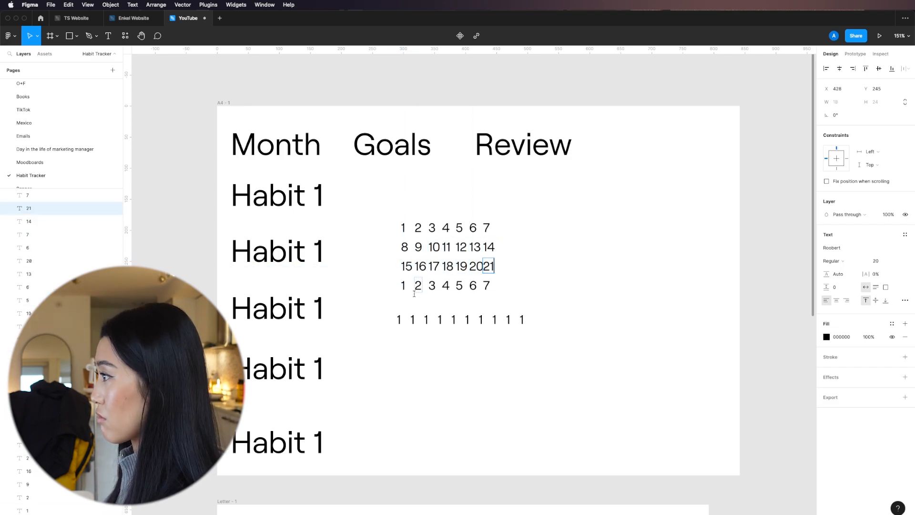
# Renumber the fourth row of the calendar grid as 22 to 28.
pyautogui.write('22')
pyautogui.doubleClick(432, 285)
pyautogui.write('24')
pyautogui.doubleClick(445, 286)
pyautogui.write('25')
pyautogui.doubleClick(459, 285)
pyautogui.write('26')
pyautogui.doubleClick(473, 285)
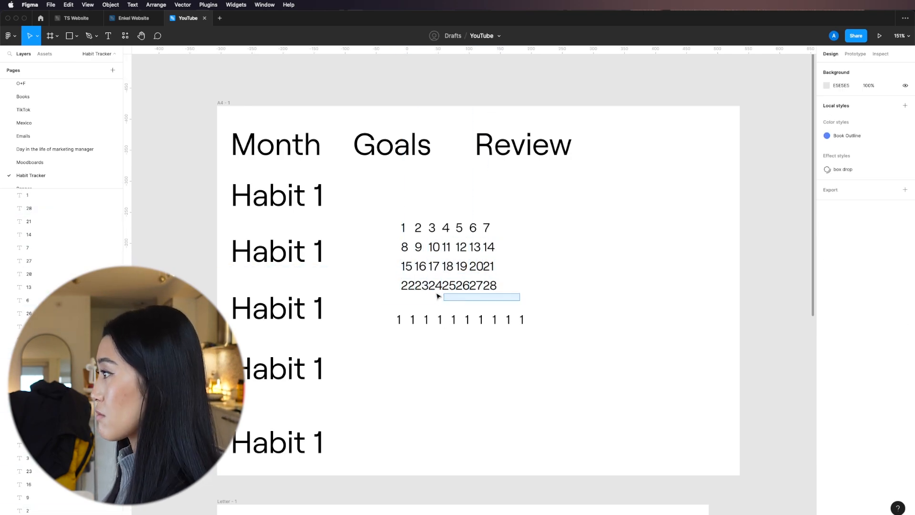
# Change the first three leftover 1s below the grid to 29, 30 and 31 and delete the rest.
pyautogui.doubleClick(408, 300)
pyautogui.write('29')
pyautogui.doubleClick(420, 300)
pyautogui.write('30')
pyautogui.doubleClick(433, 301)
pyautogui.write('31')
pyautogui.moveTo(447, 300); pyautogui.dragTo(535, 302)
pyautogui.press('BackSpace')
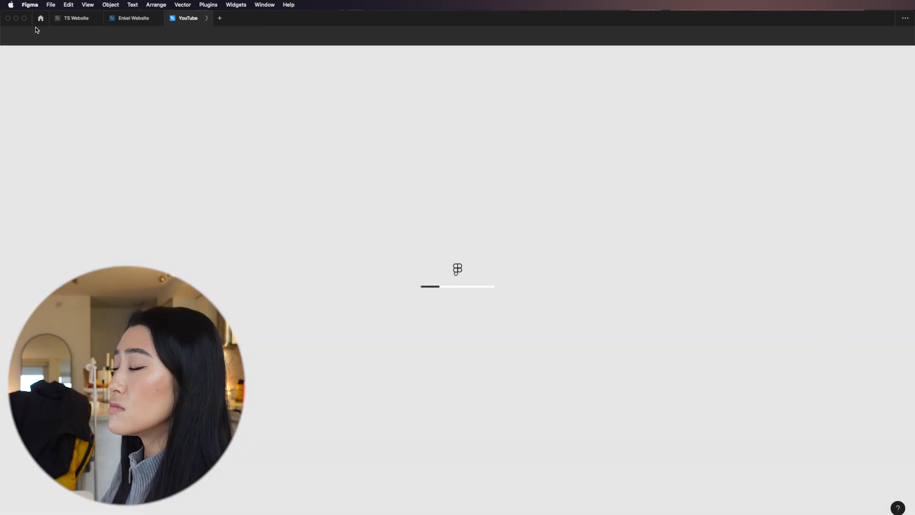
# Set the auto-layout frames of the numbers 22 to 28 on the Habit Tracker page to a fixed width.
pyautogui.scroll(-1, 58, 138)
pyautogui.click(38, 177)
pyautogui.doubleClick(437, 244)
pyautogui.keyDown('shift'); pyautogui.click(465, 245); pyautogui.keyUp('shift')
pyautogui.keyDown('shift'); pyautogui.click(493, 246); pyautogui.keyUp('shift')
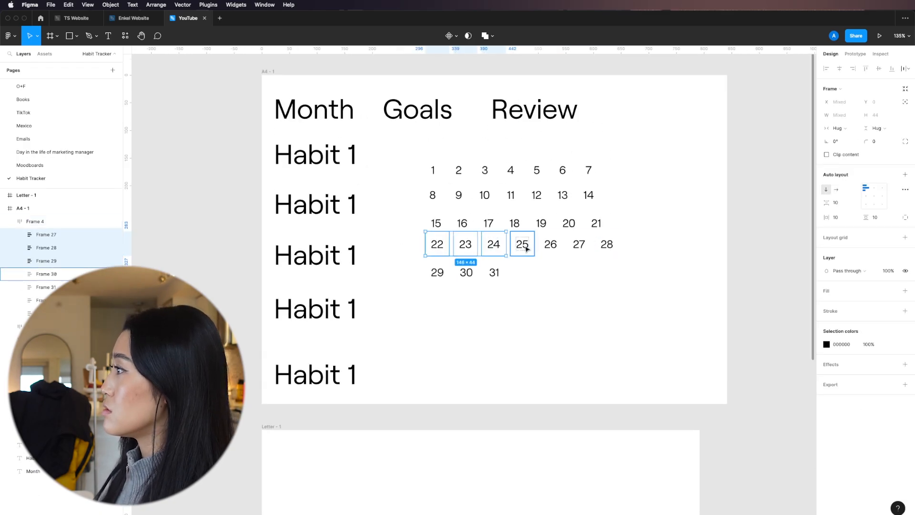
pyautogui.keyDown('shift'); pyautogui.click(523, 247); pyautogui.keyUp('shift')
pyautogui.keyDown('shift'); pyautogui.click(550, 245); pyautogui.keyUp('shift')
pyautogui.keyDown('shift'); pyautogui.click(578, 245); pyautogui.keyUp('shift')
pyautogui.click(847, 119)
# Set the auto-layout frames of 29, 30 and 31 to a fixed width and centre their numbers horizontally.
pyautogui.click(437, 272)
pyautogui.keyDown('shift'); pyautogui.click(463, 272); pyautogui.keyUp('shift')
pyautogui.keyDown('shift'); pyautogui.click(488, 272); pyautogui.keyUp('shift')
pyautogui.click(838, 128)
pyautogui.click(853, 119)
pyautogui.click(874, 190)
pyautogui.click(481, 292)
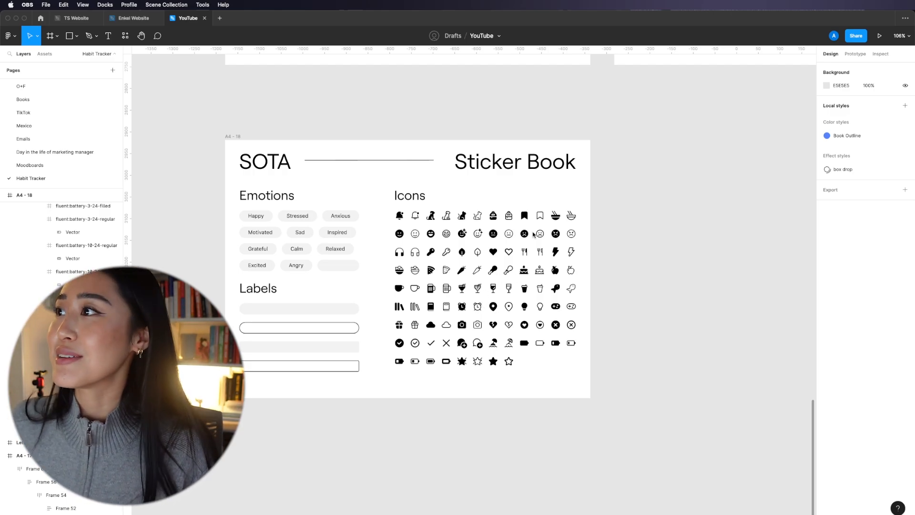
# Examine the finished sticker book and monthly habit tracker frames, going back up to the first drafts.
pyautogui.scroll(10, 533, 234)
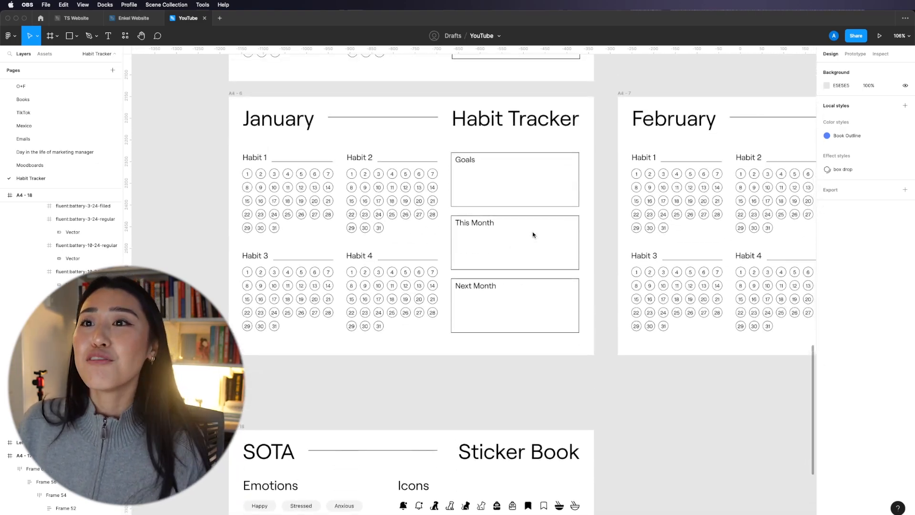
pyautogui.scroll(1, 534, 234)
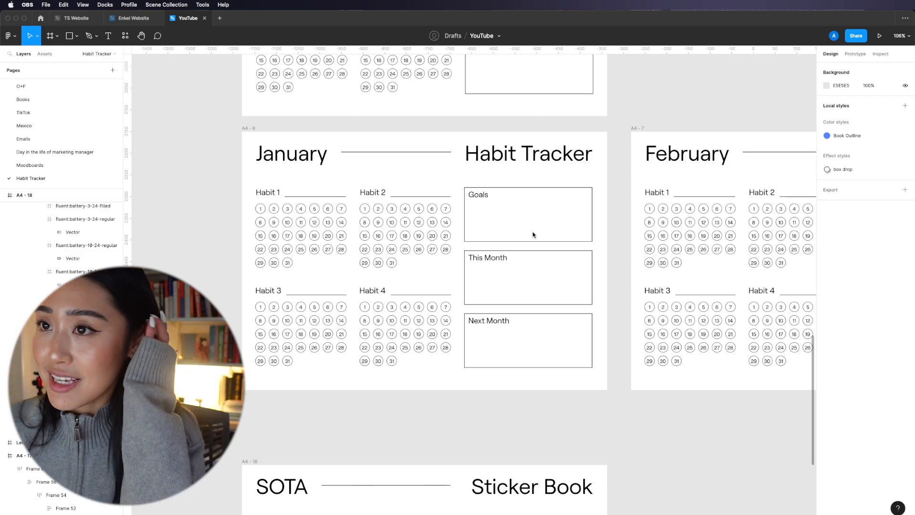
pyautogui.scroll(10, 608, 122)
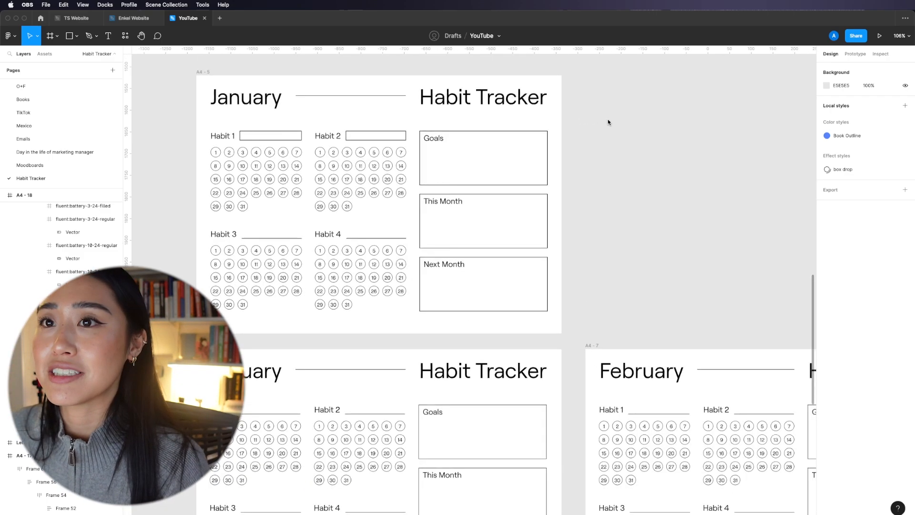
pyautogui.click(497, 188)
pyautogui.scroll(-5, 482, 200)
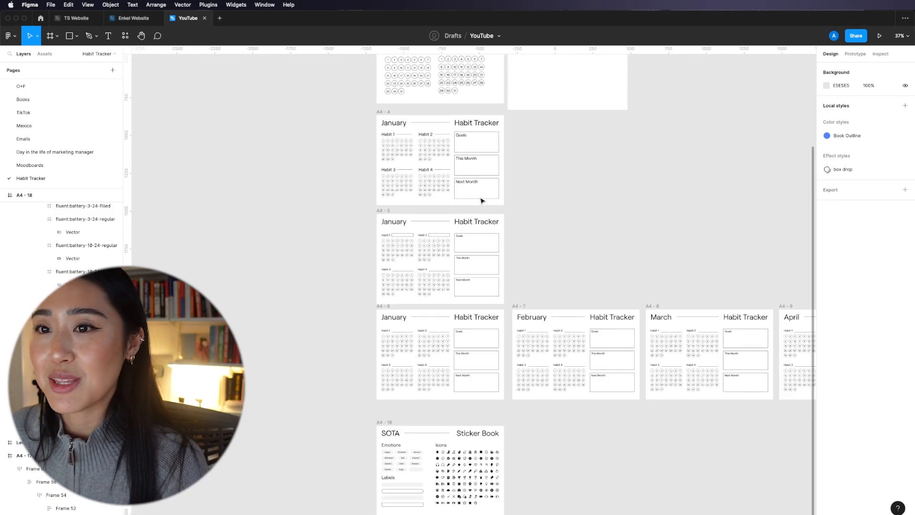
pyautogui.scroll(10, 481, 201)
pyautogui.scroll(-2, 481, 201)
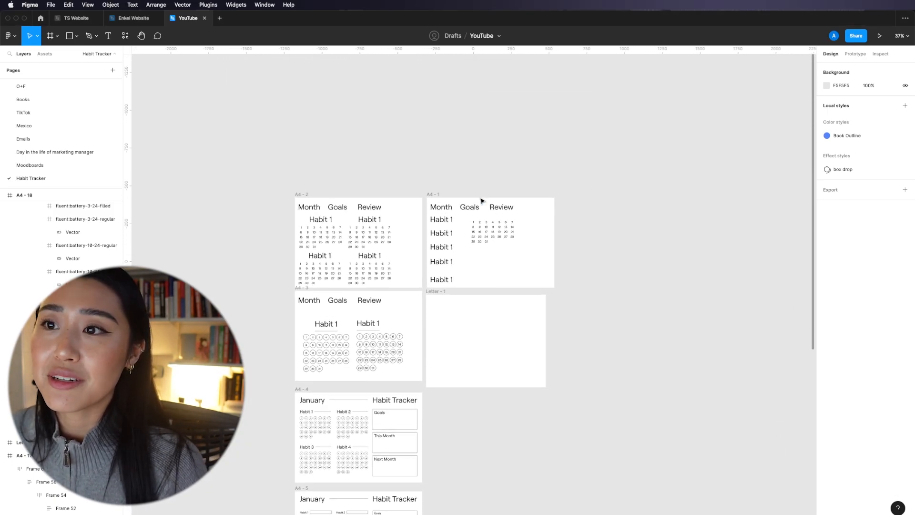
# Check the headings and habit calendars in the A4 - 2 draft and shift the upper row's second Habit 1 calendar slightly towards the first.
pyautogui.scroll(5, 377, 207)
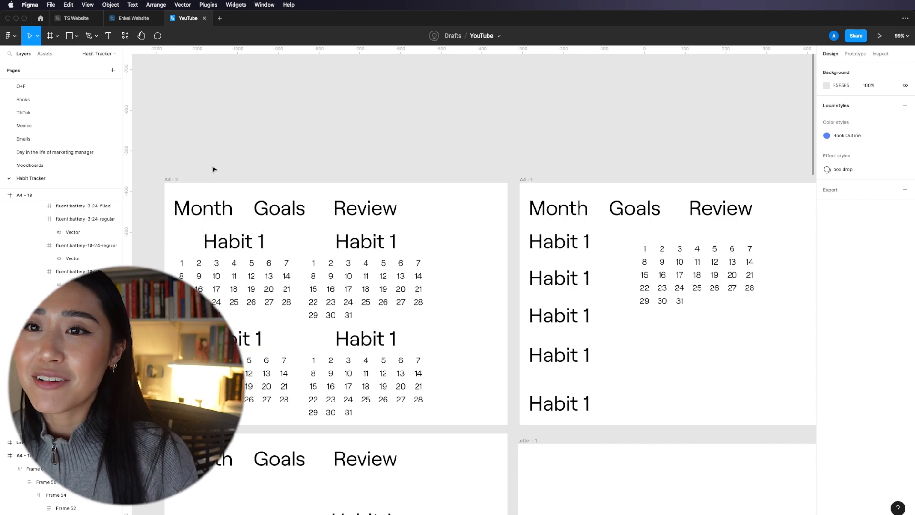
pyautogui.click(202, 208)
pyautogui.click(273, 212)
pyautogui.click(353, 216)
pyautogui.click(348, 242)
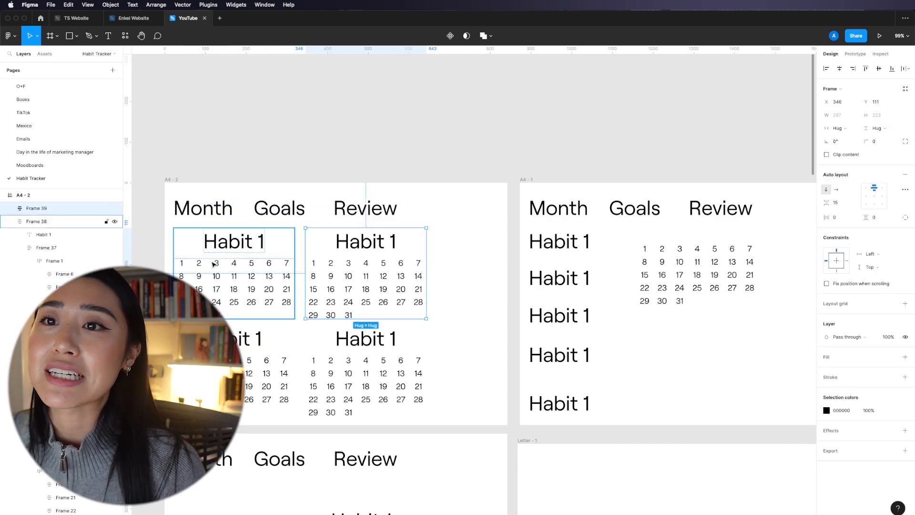
pyautogui.click(258, 261)
pyautogui.click(255, 337)
pyautogui.click(344, 339)
pyautogui.moveTo(347, 264); pyautogui.dragTo(341, 263)
# Examine the Month, Goals and Review headings of the A4 - 2 draft.
pyautogui.click(235, 256)
pyautogui.click(224, 204)
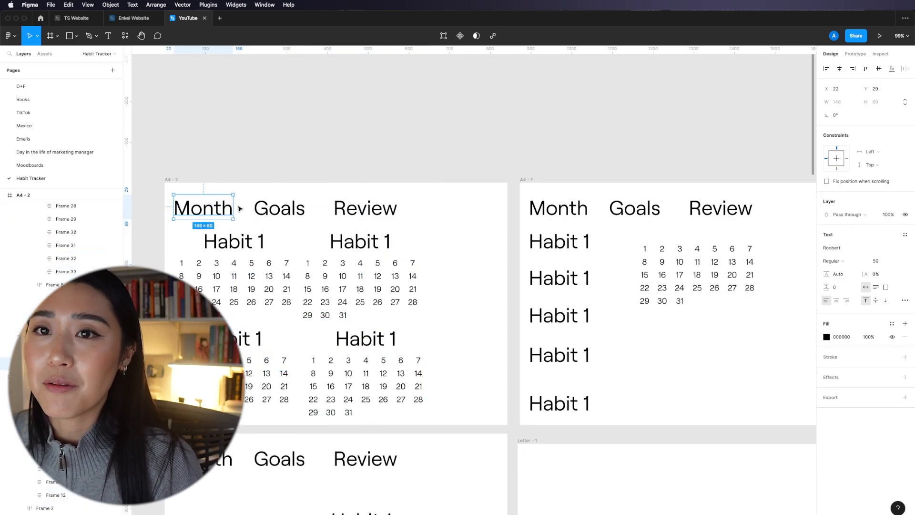
pyautogui.click(270, 208)
pyautogui.click(348, 210)
pyautogui.click(196, 214)
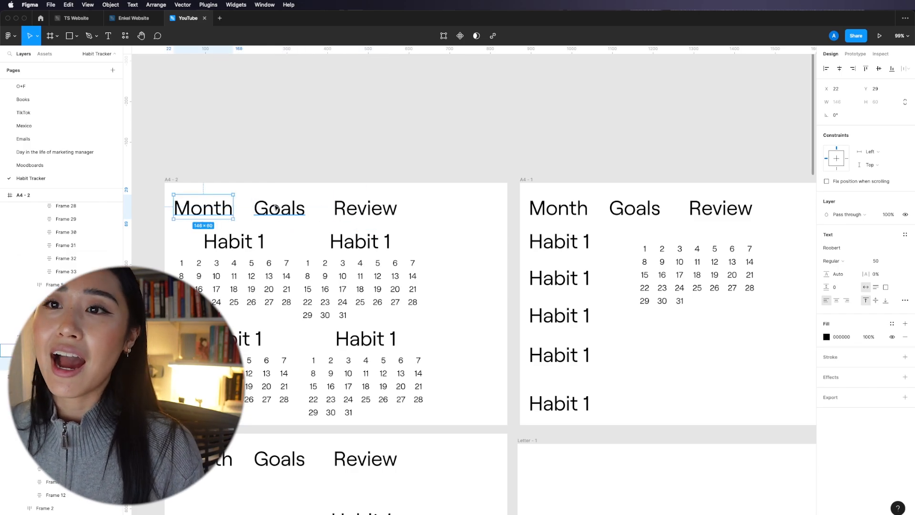
pyautogui.click(276, 209)
pyautogui.click(360, 208)
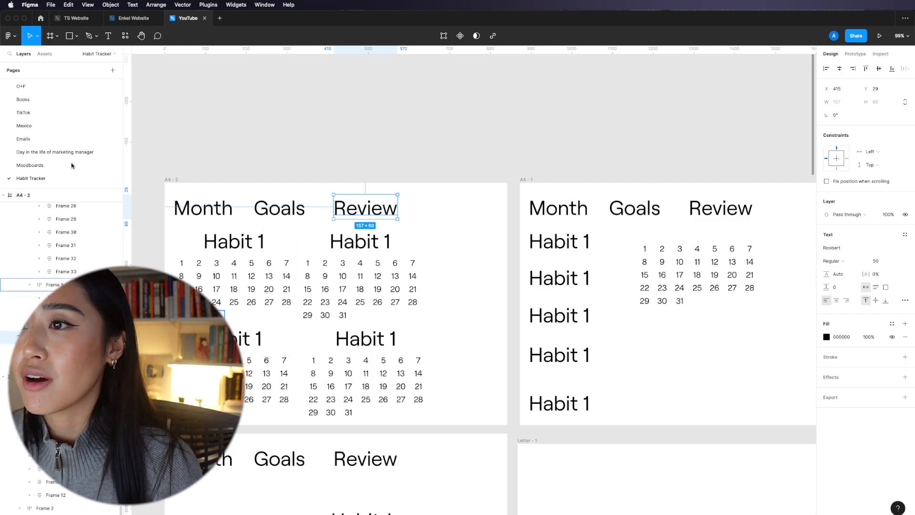
# Duplicate the number grid in the A4 - 1 draft to X 239, Y 297 and move the original grid to X 232, Y 113.
pyautogui.hscroll(5, 767, 328)
pyautogui.moveTo(526, 275); pyautogui.dragTo(505, 334)
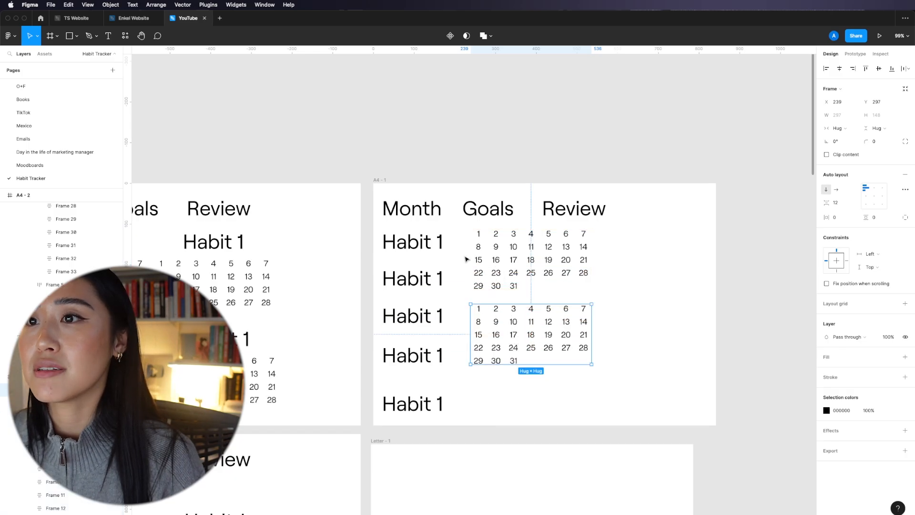
pyautogui.click(432, 245)
pyautogui.click(495, 247)
pyautogui.click(412, 286)
pyautogui.click(511, 321)
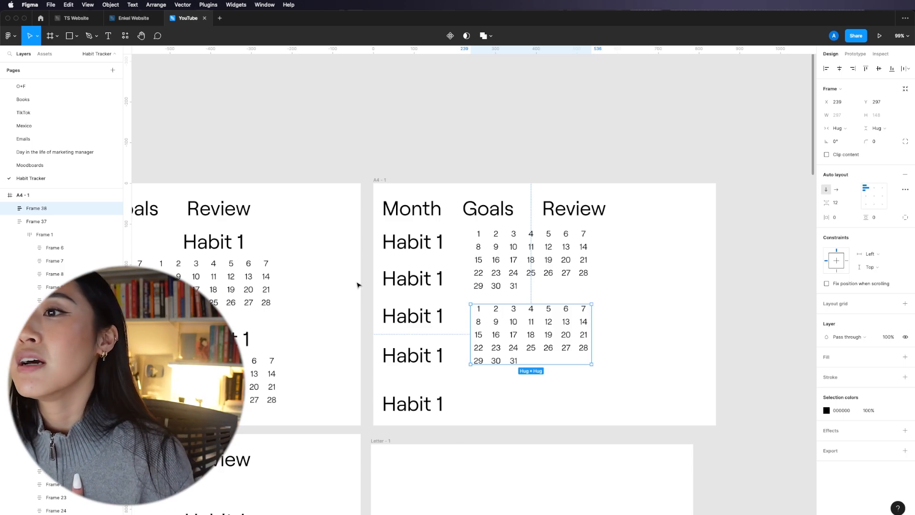
pyautogui.click(564, 261)
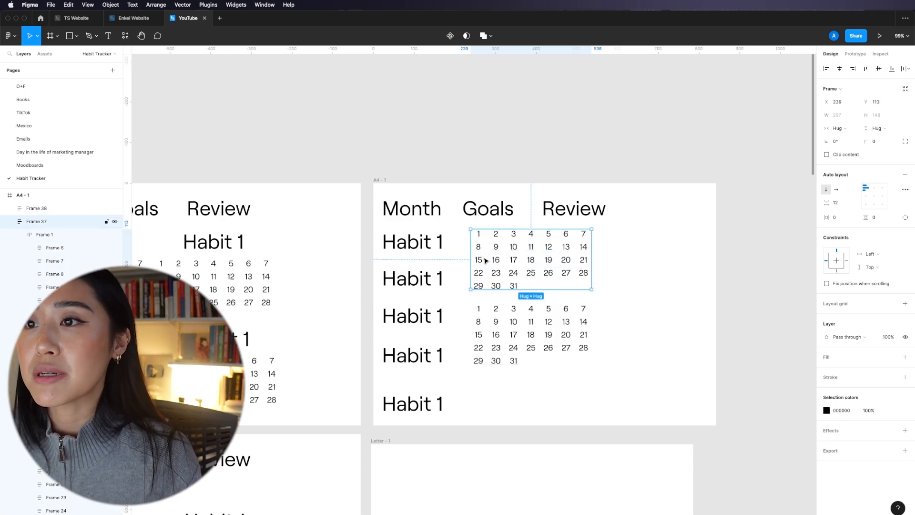
pyautogui.moveTo(514, 264); pyautogui.dragTo(510, 265)
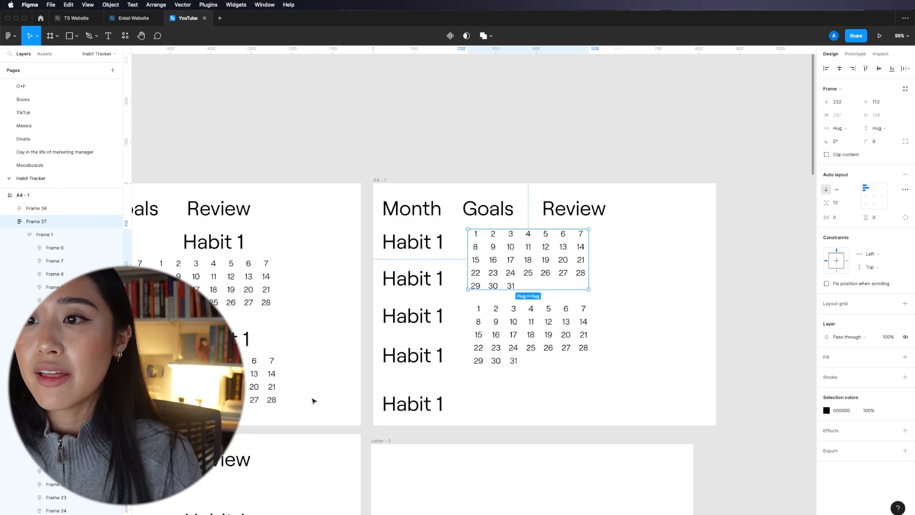
# Examine how the tracker drafts develop from the circled numbers in A4 - 3 to the January layouts in A4 - 4 and A4 - 5.
pyautogui.scroll(-5, 298, 400)
pyautogui.hscroll(-5, 297, 401)
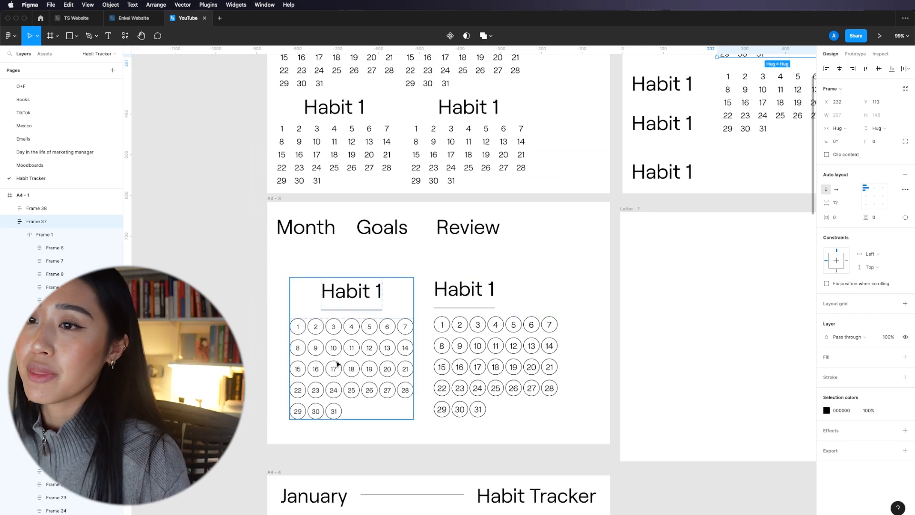
pyautogui.click(315, 328)
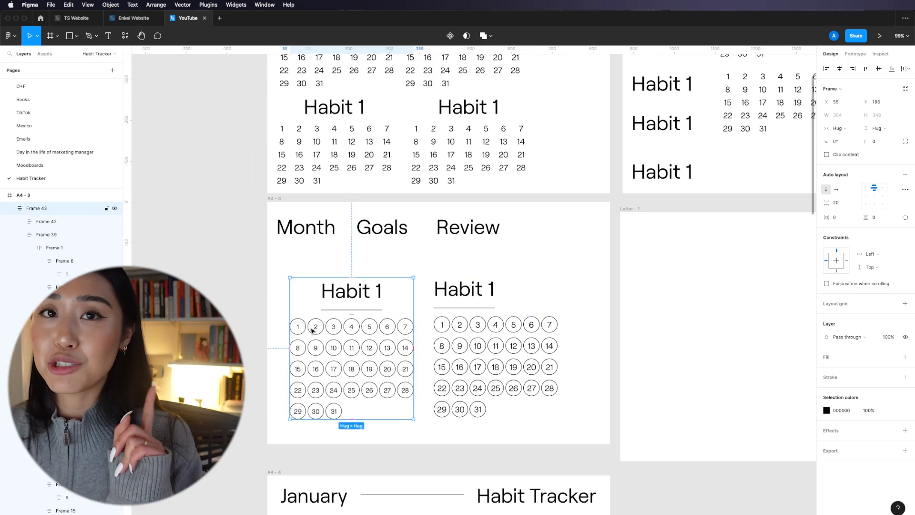
pyautogui.scroll(-10, 311, 330)
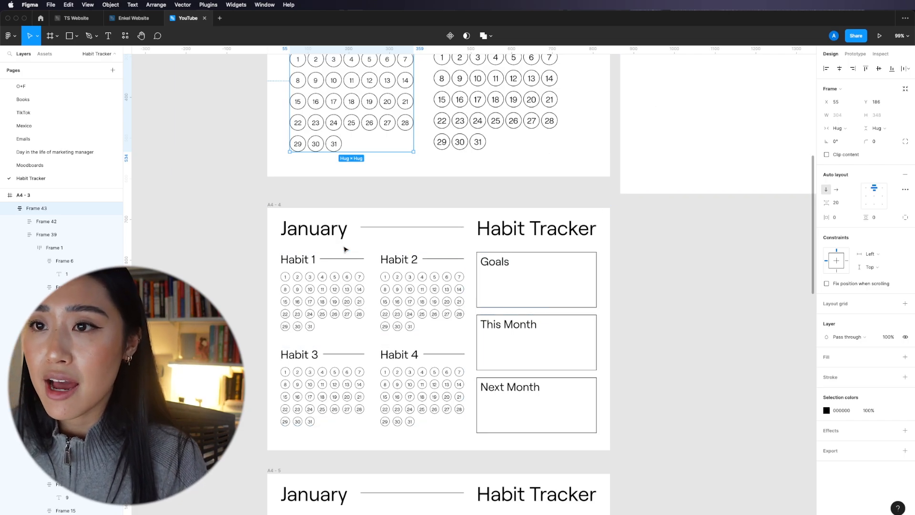
pyautogui.doubleClick(377, 229)
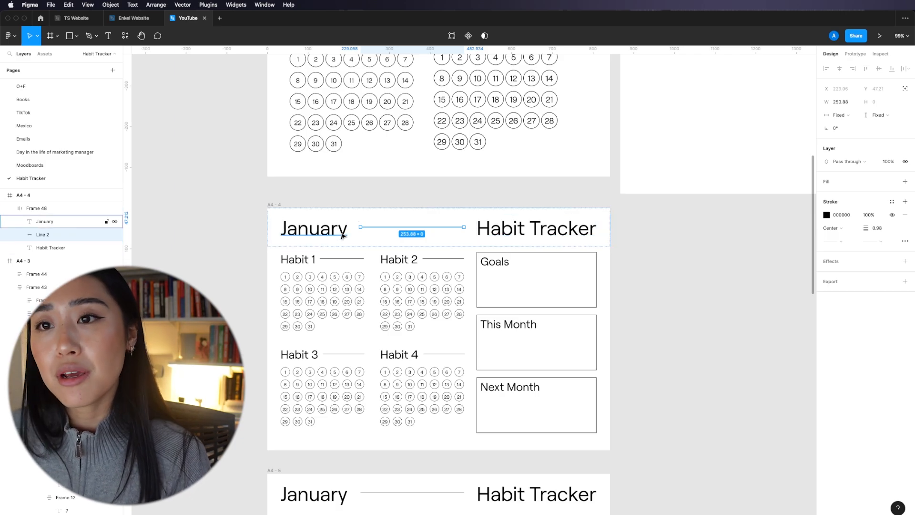
pyautogui.click(301, 262)
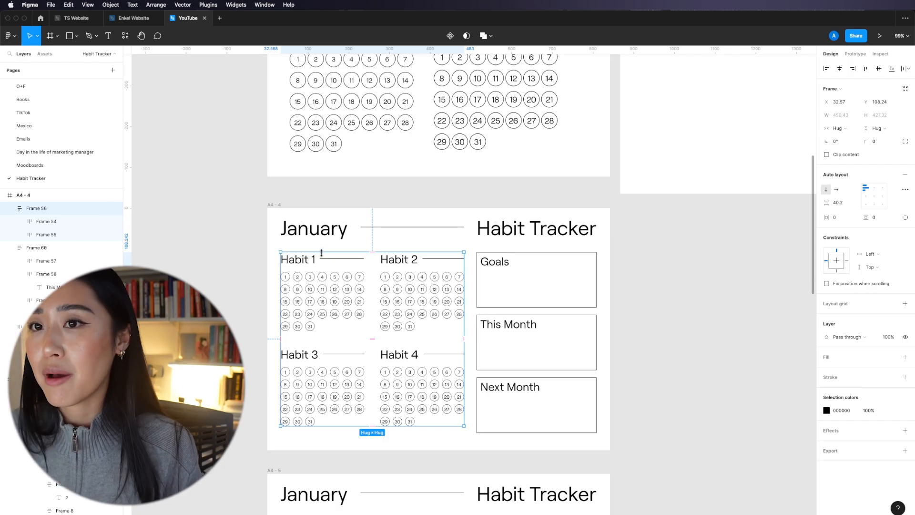
pyautogui.scroll(-5, 310, 266)
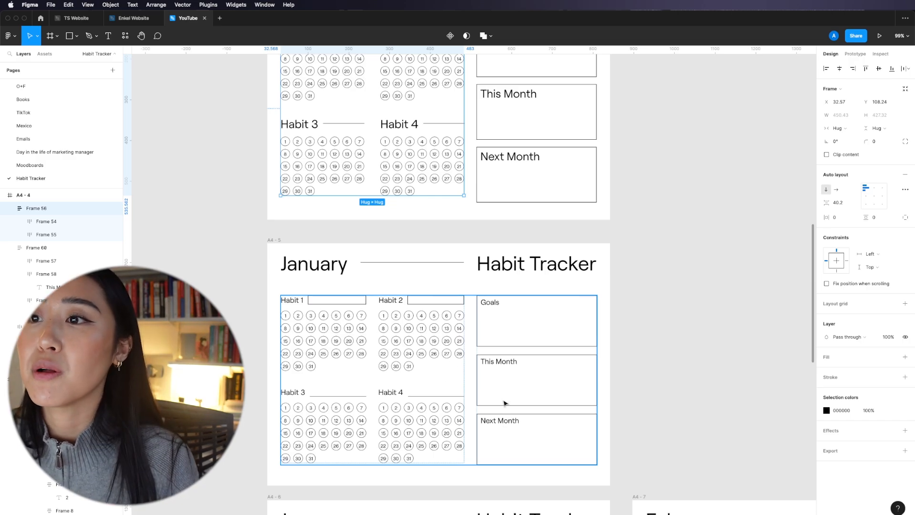
pyautogui.scroll(3, 682, 330)
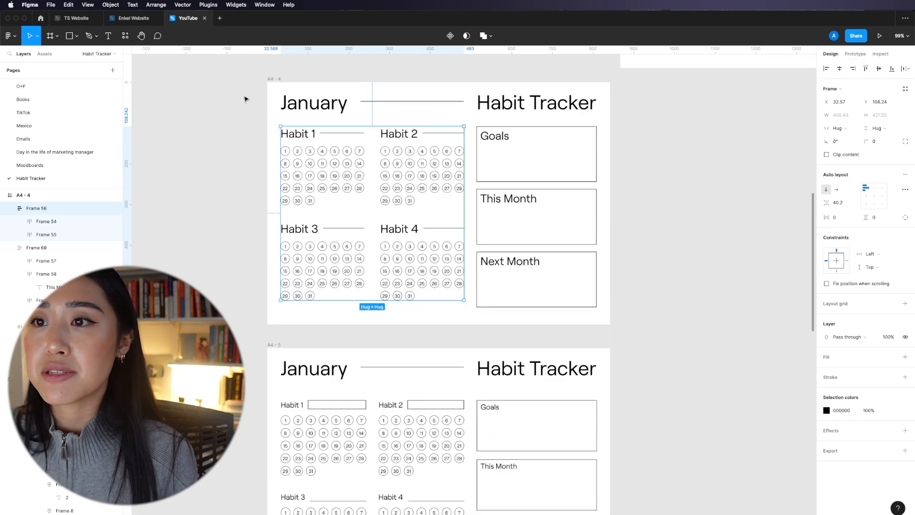
pyautogui.scroll(-5, 618, 195)
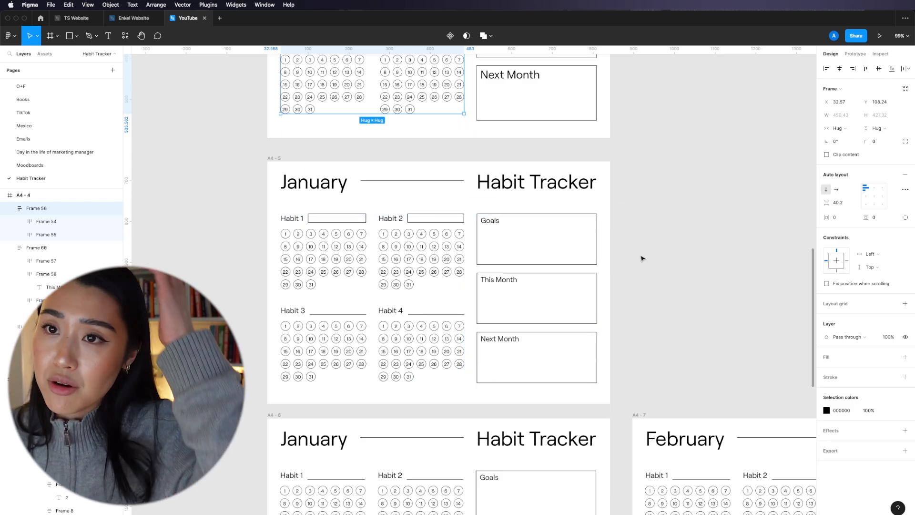
pyautogui.scroll(1, 615, 262)
pyautogui.click(341, 234)
pyautogui.click(784, 214)
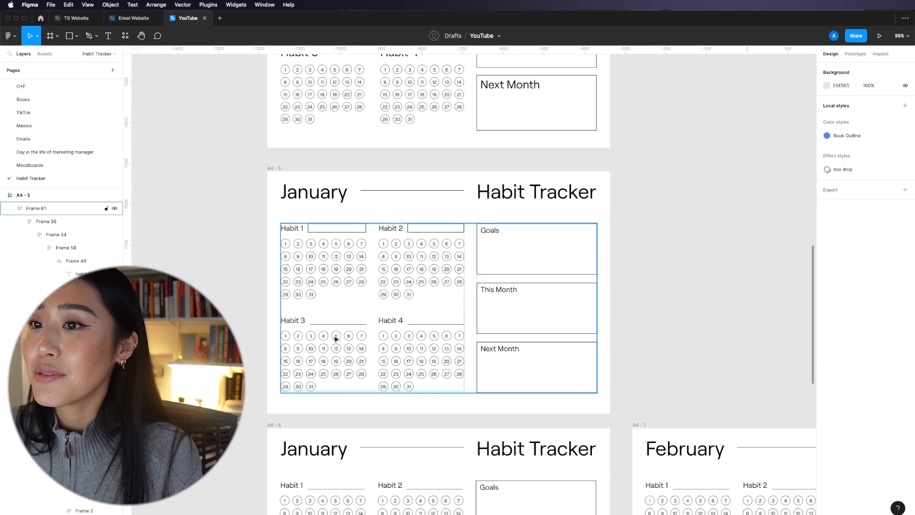
# Look through the finished habit tracker pages for all months, from January to December and back.
pyautogui.scroll(-8, 617, 262)
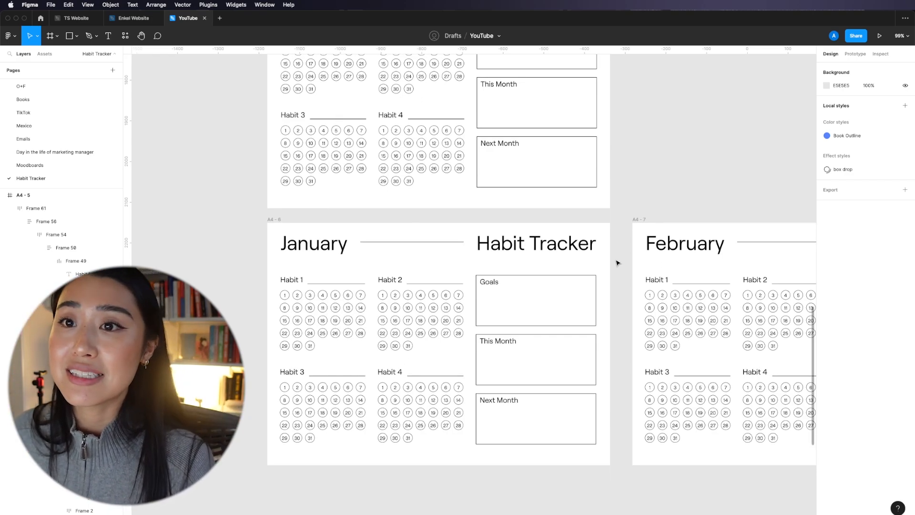
pyautogui.hscroll(20, 617, 263)
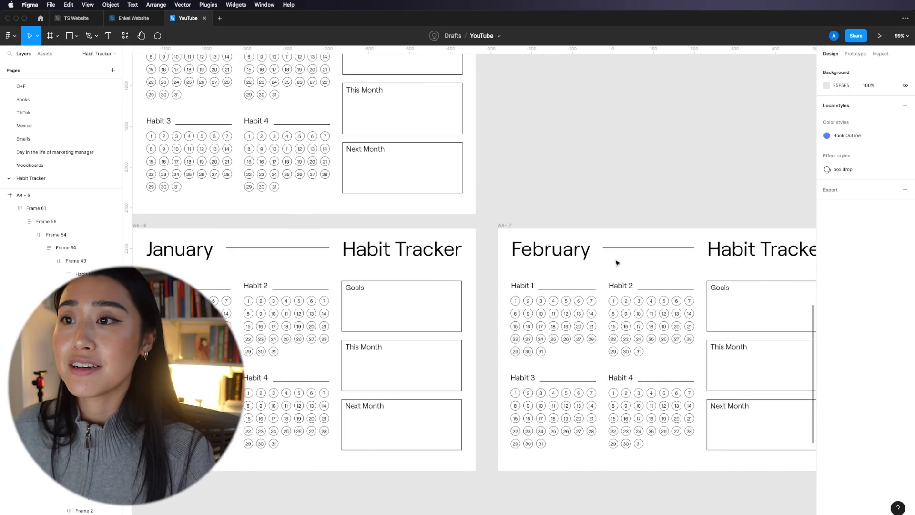
pyautogui.hscroll(20, 617, 262)
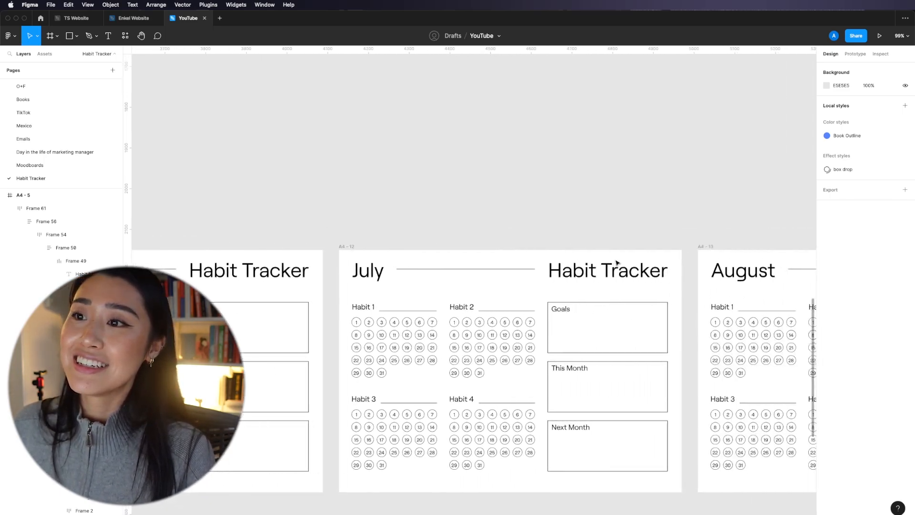
pyautogui.hscroll(10, 617, 263)
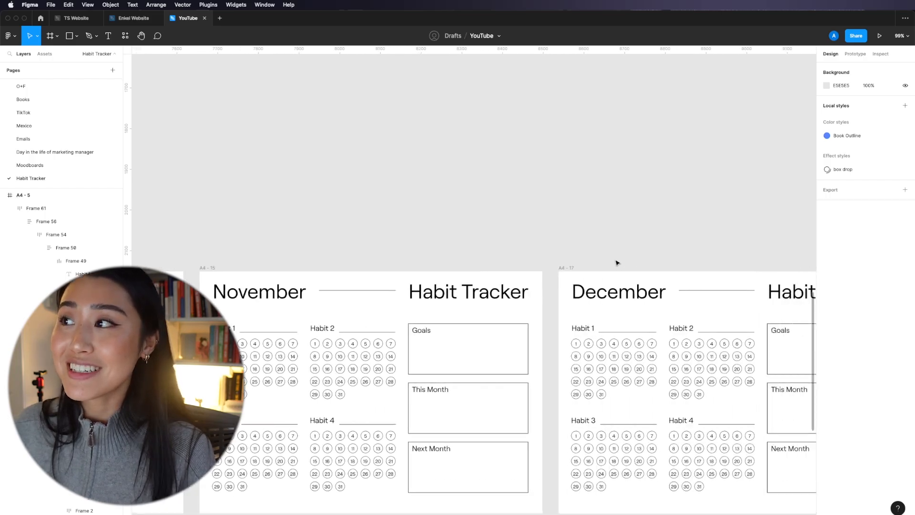
pyautogui.hscroll(-20, 617, 263)
pyautogui.hscroll(-20, 616, 262)
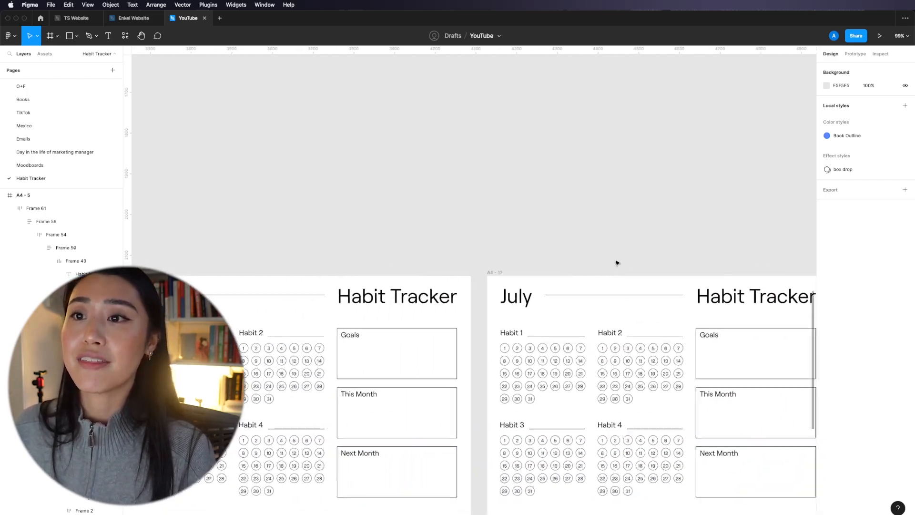
# Examine the emotion tags and the four label shapes in the SOTA Sticker Book frame.
pyautogui.scroll(-10, 617, 262)
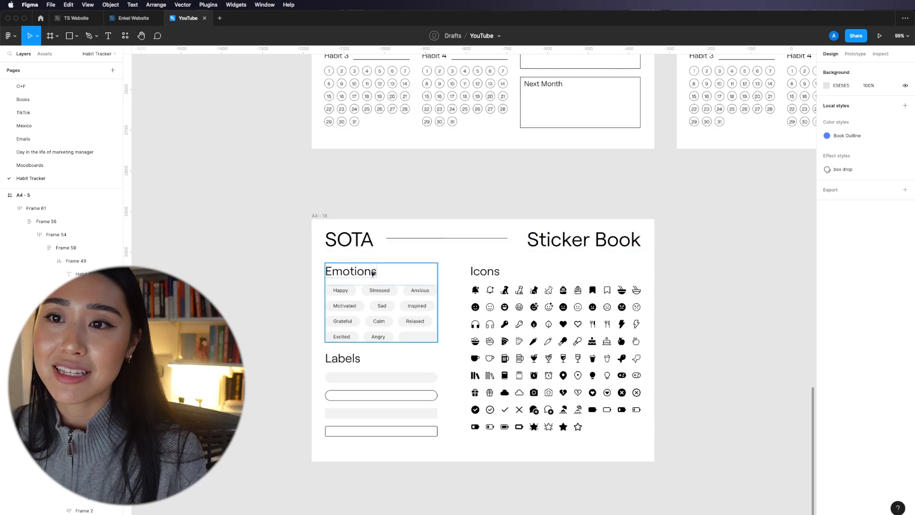
pyautogui.click(339, 291)
pyautogui.click(348, 398)
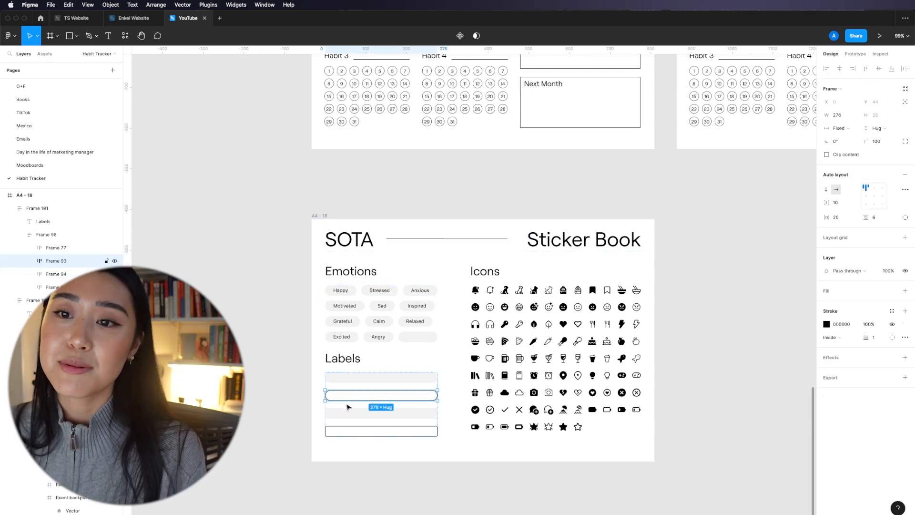
pyautogui.click(349, 381)
pyautogui.click(351, 392)
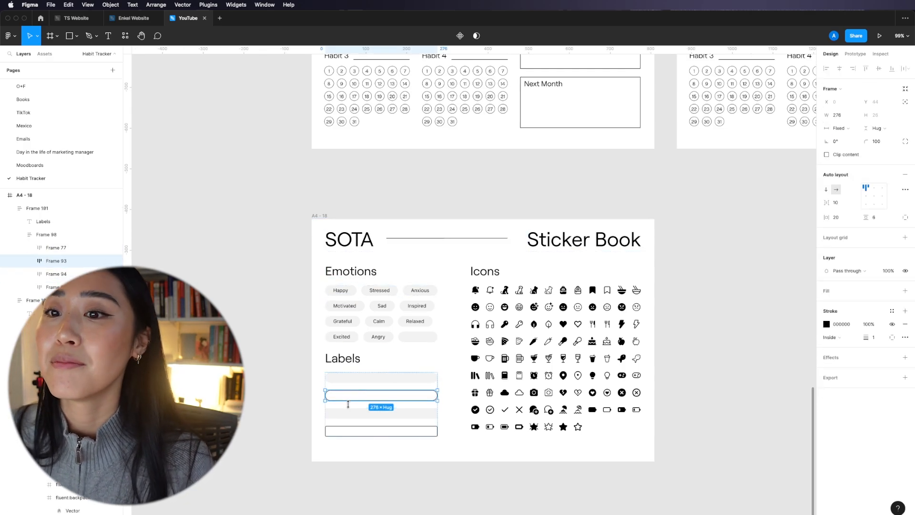
pyautogui.click(350, 413)
pyautogui.click(360, 442)
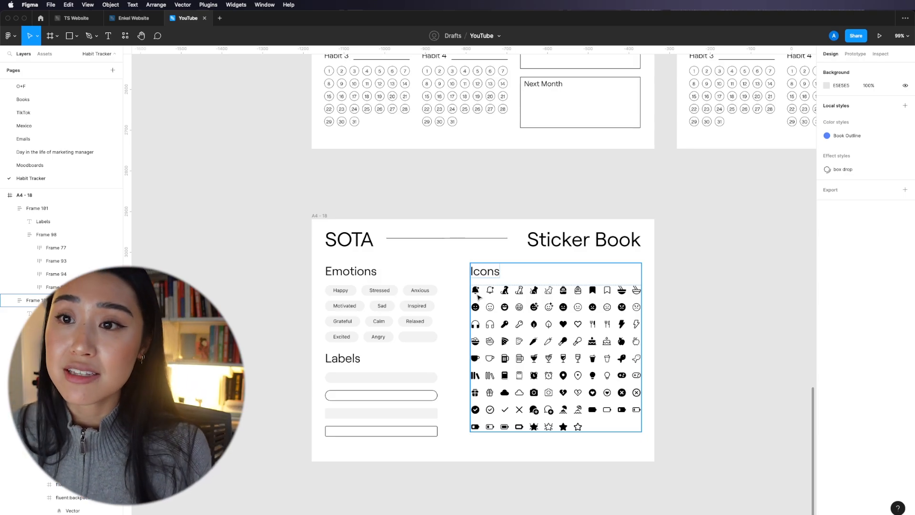
# Compare the January habit tracker's calendars and Goals, This Month and Next Month boxes with the Sticker Book icons.
pyautogui.scroll(4, 478, 297)
pyautogui.hscroll(6, 478, 296)
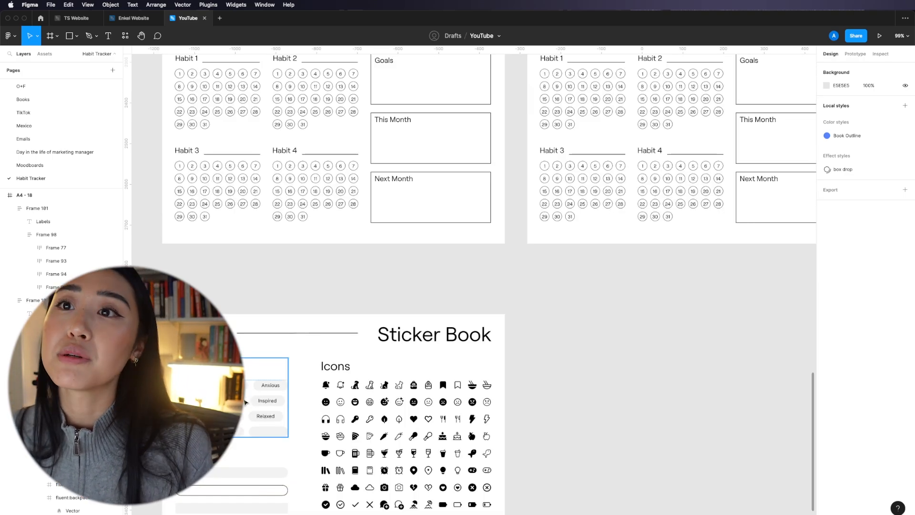
pyautogui.scroll(4, 427, 124)
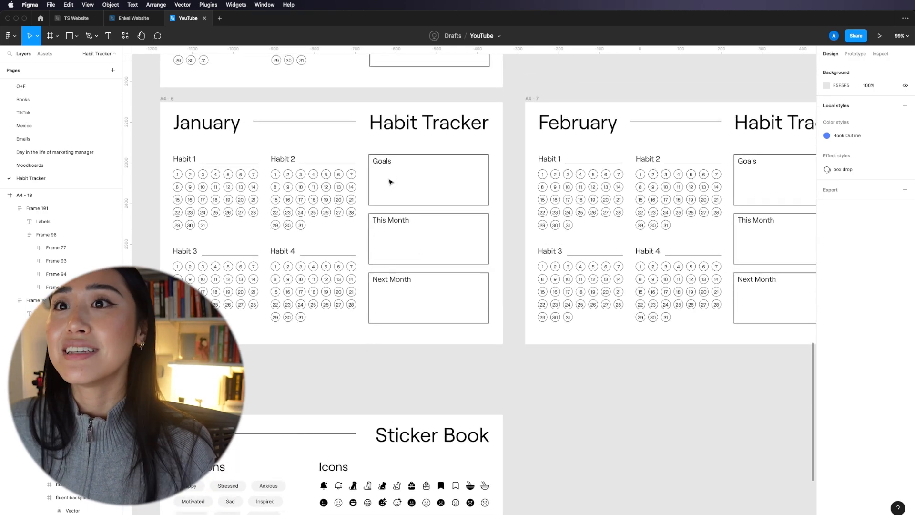
pyautogui.moveTo(389, 340); pyautogui.dragTo(363, 400)
pyautogui.moveTo(357, 279); pyautogui.dragTo(361, 348)
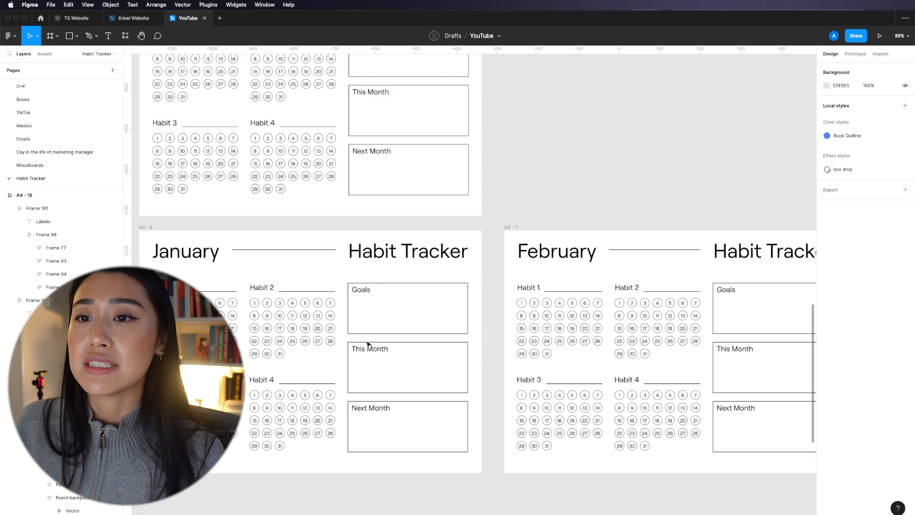
pyautogui.scroll(-10, 368, 344)
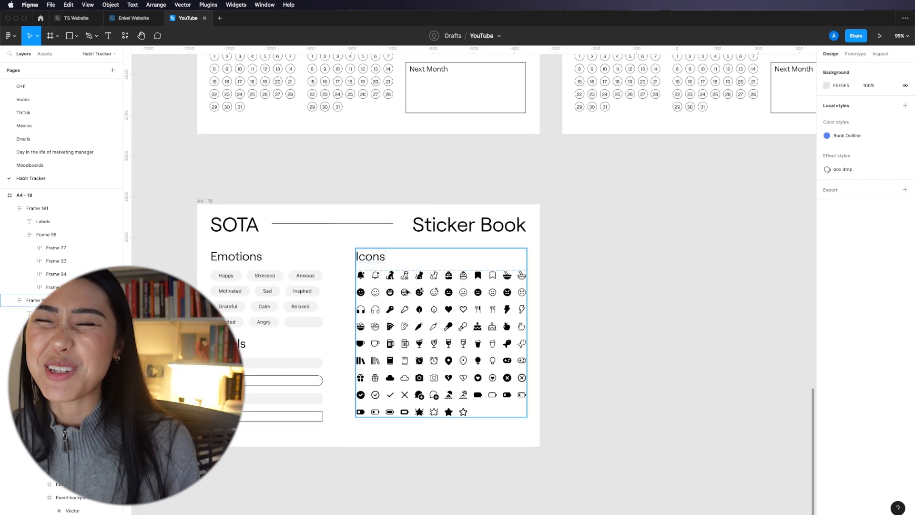
pyautogui.scroll(5, 614, 251)
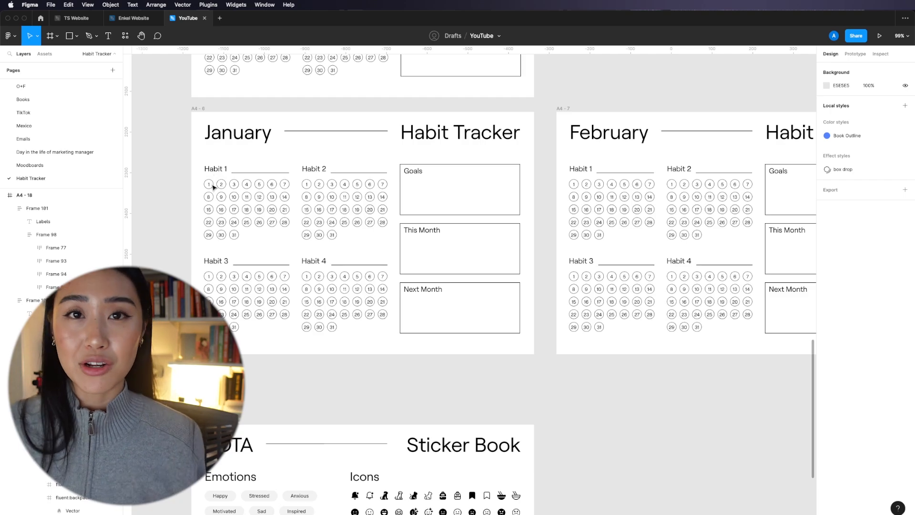
# Examine the nested auto layout frames of the February tracker's header and habit calendars.
pyautogui.click(595, 165)
pyautogui.click(595, 142)
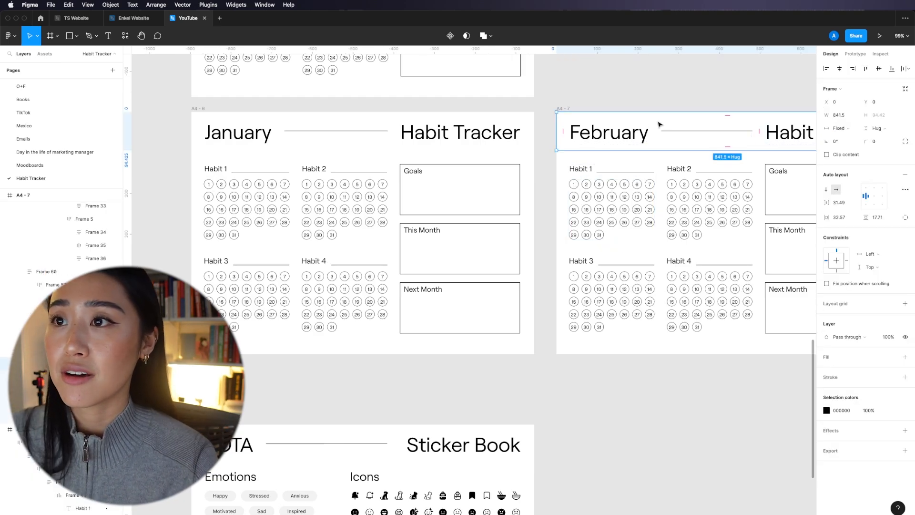
pyautogui.hscroll(5, 643, 85)
pyautogui.click(552, 212)
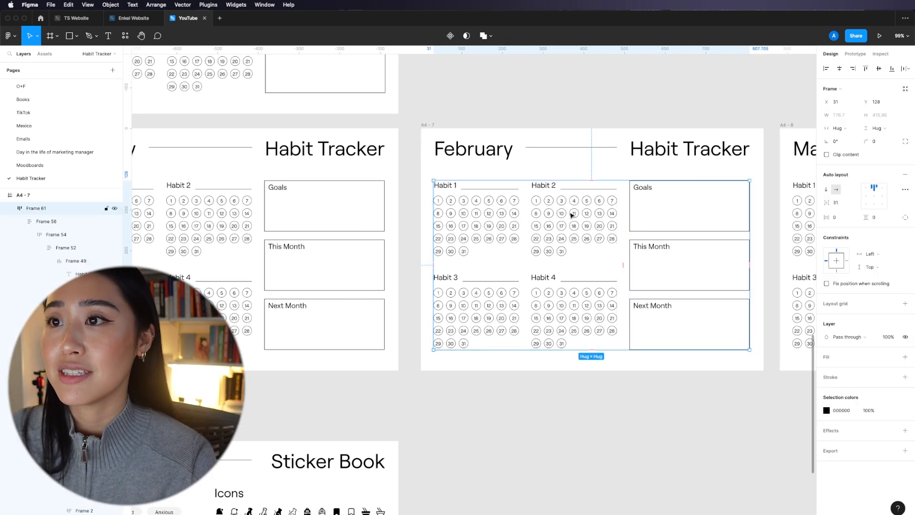
pyautogui.doubleClick(549, 213)
pyautogui.doubleClick(549, 213)
pyautogui.doubleClick(549, 213)
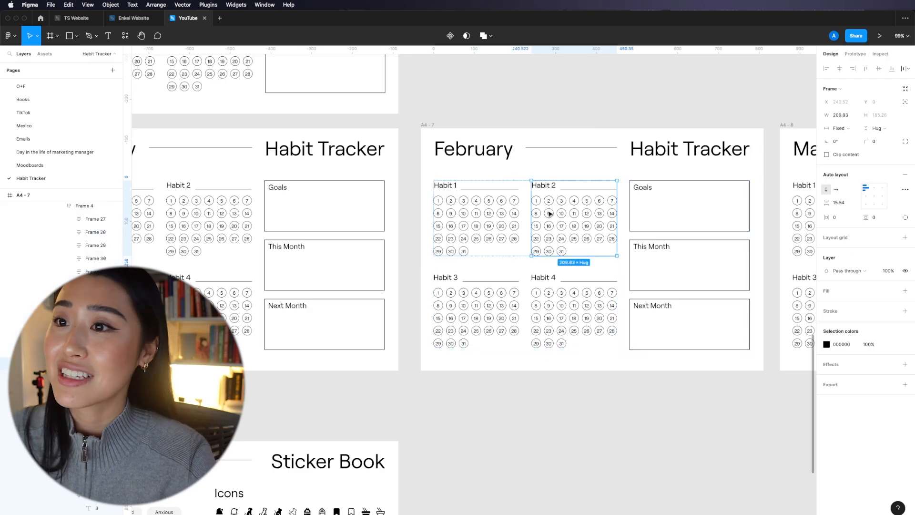
pyautogui.click(488, 223)
pyautogui.click(488, 450)
# Add two separate text layers reading 1 and 2 on the empty canvas below the February tracker.
pyautogui.scroll(-2, 424, 359)
pyautogui.hscroll(2, 424, 359)
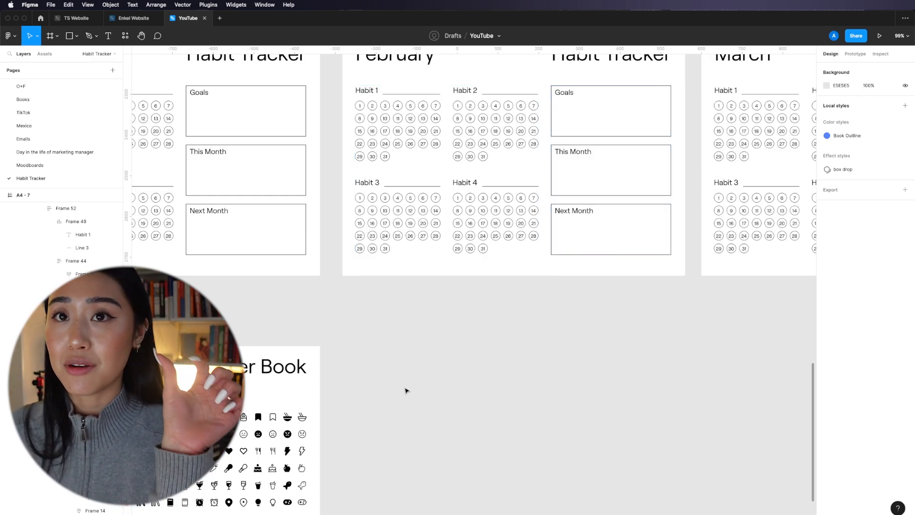
pyautogui.rightClick(442, 343)
pyautogui.click(431, 365)
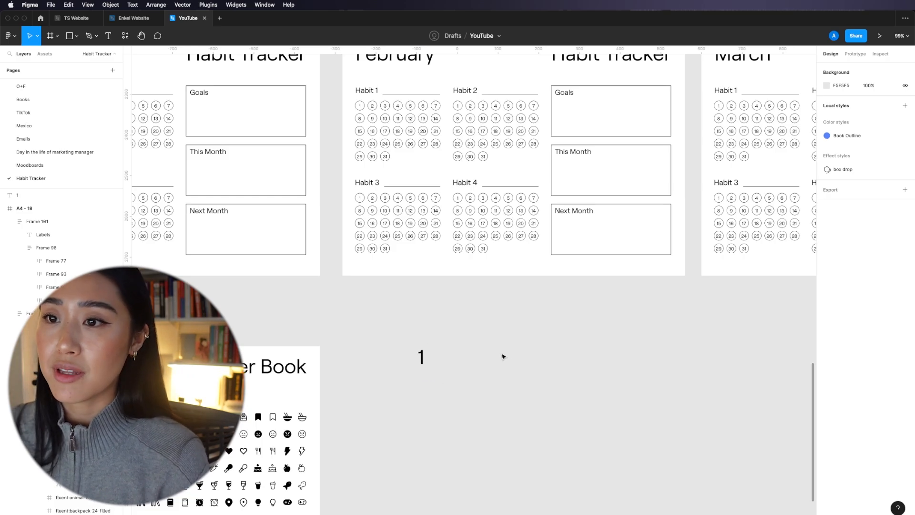
pyautogui.press('t')
pyautogui.click(472, 357)
pyautogui.write('2')
pyautogui.press('Escape')
pyautogui.press('Escape')
# Wrap the numbers 1 and 2 in separate auto layout frames and place them side by side with a gap.
pyautogui.moveTo(425, 356); pyautogui.dragTo(419, 380)
pyautogui.hotkey('shift', 'a')
pyautogui.press('Escape')
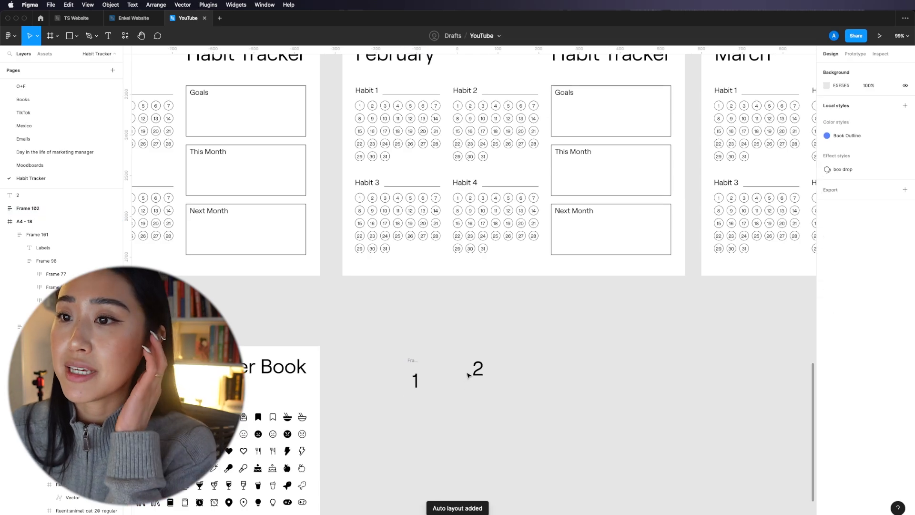
pyautogui.click(478, 371)
pyautogui.hotkey('shift', 'a')
pyautogui.moveTo(417, 383); pyautogui.dragTo(447, 372)
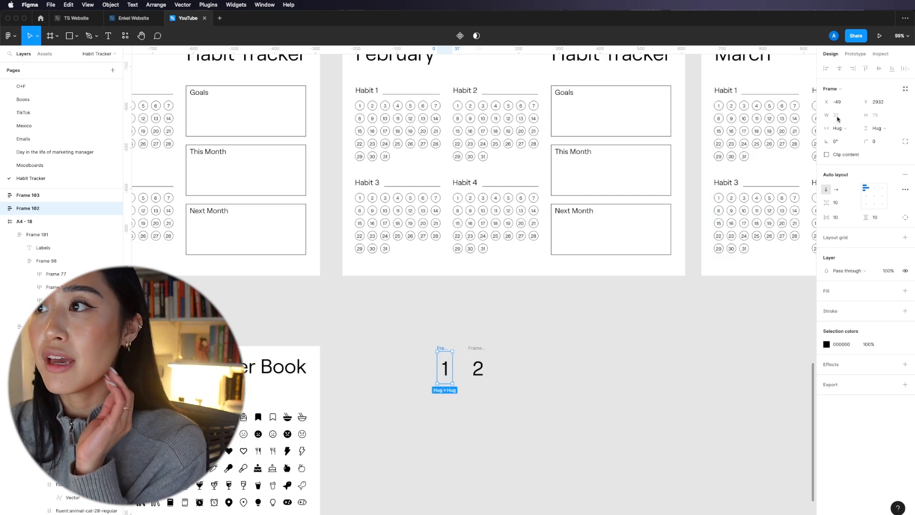
pyautogui.click(470, 351)
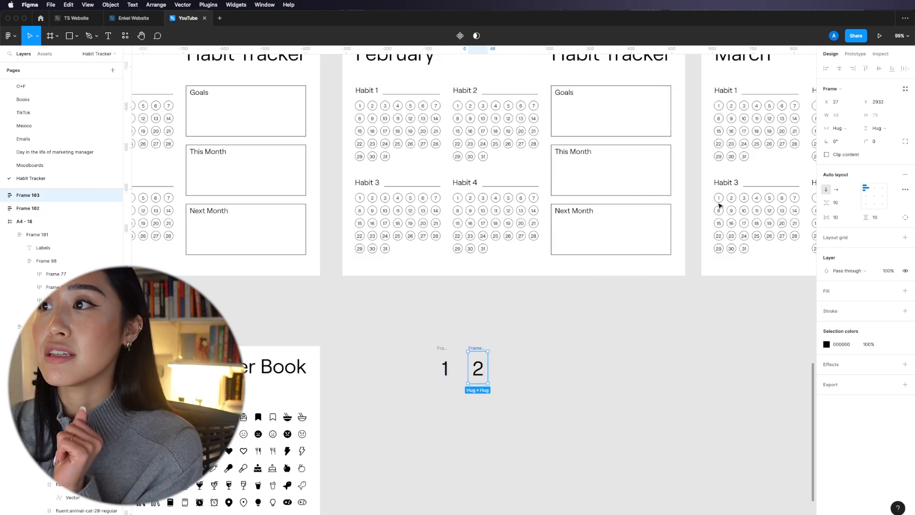
pyautogui.moveTo(442, 350); pyautogui.dragTo(408, 350)
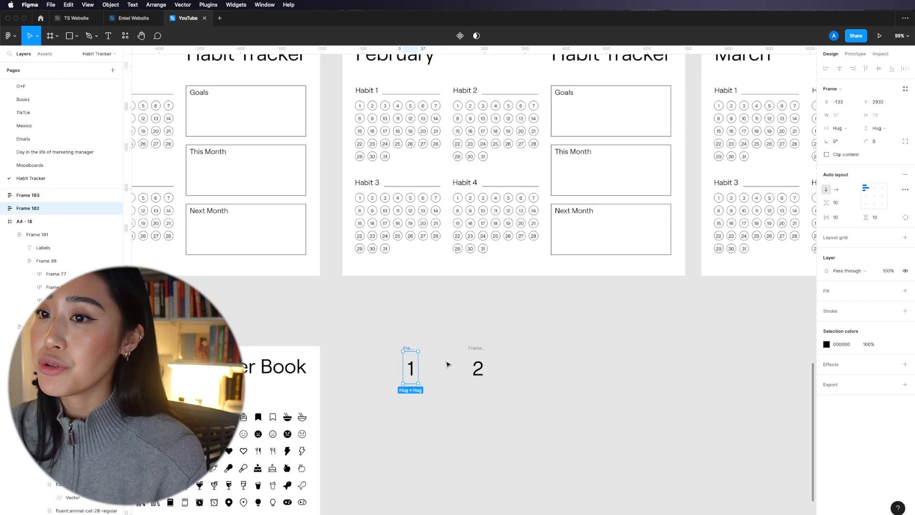
# Give the frames around 1 and 2 a fixed width and height of 80 × 80.
pyautogui.click(852, 128)
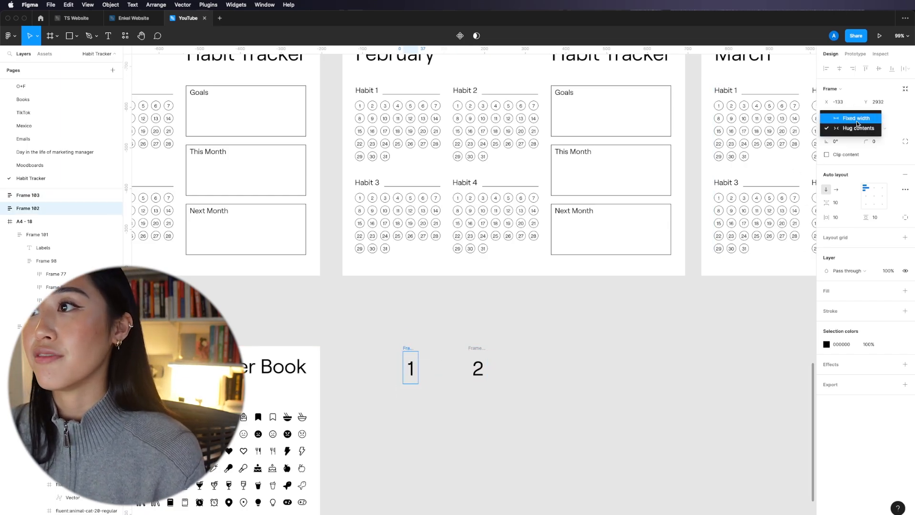
pyautogui.click(855, 119)
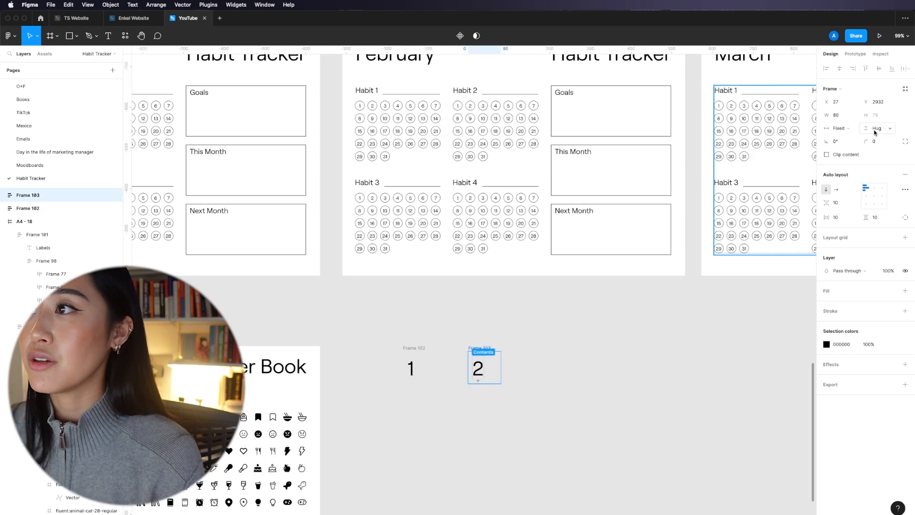
pyautogui.click(877, 128)
pyautogui.click(882, 119)
pyautogui.click(887, 115)
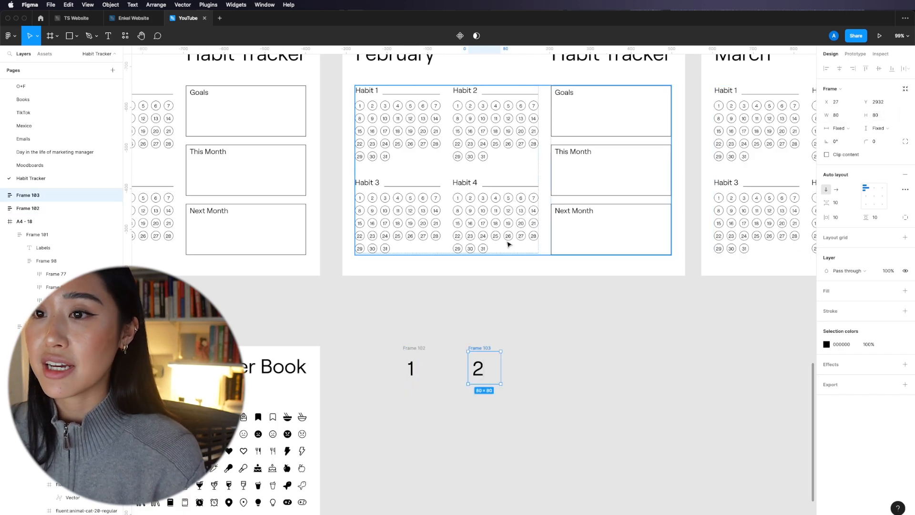
pyautogui.click(418, 342)
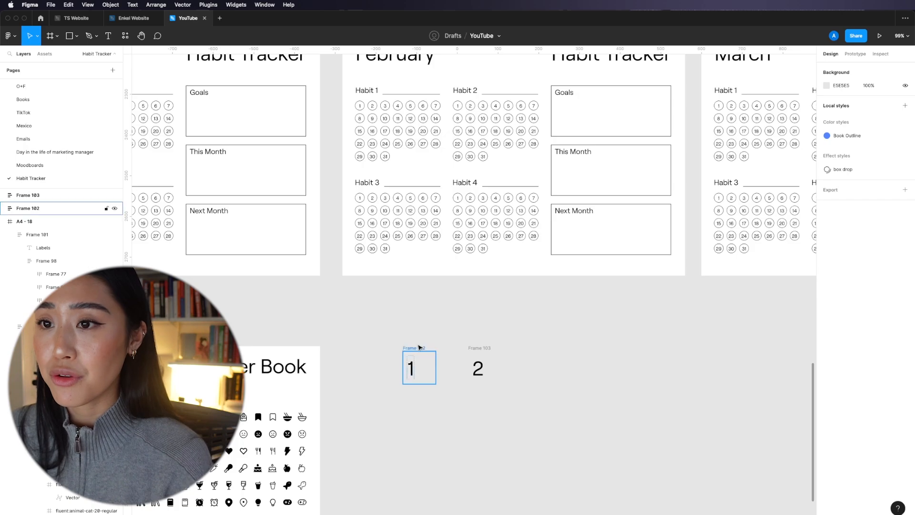
# Centre the numbers 1 and 2 horizontally and vertically inside their frames.
pyautogui.click(418, 351)
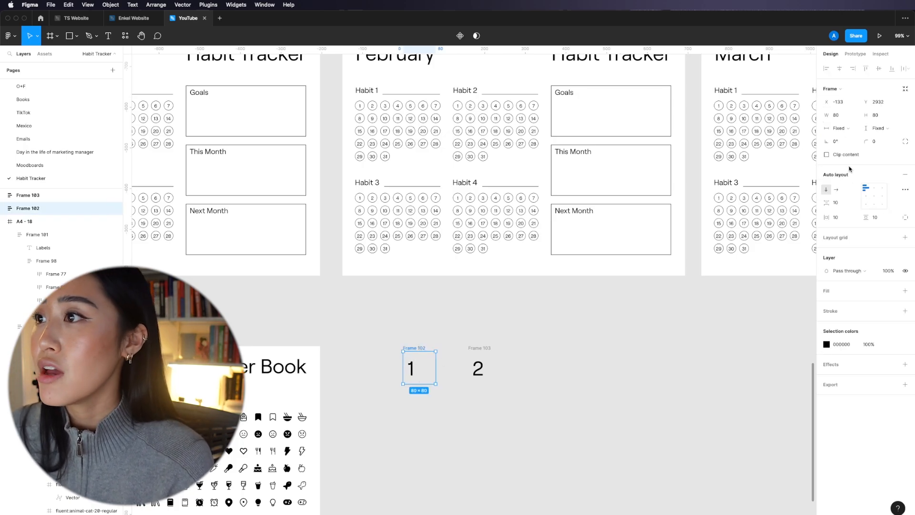
pyautogui.click(873, 188)
pyautogui.click(882, 188)
pyautogui.click(874, 195)
pyautogui.click(866, 204)
pyautogui.click(874, 196)
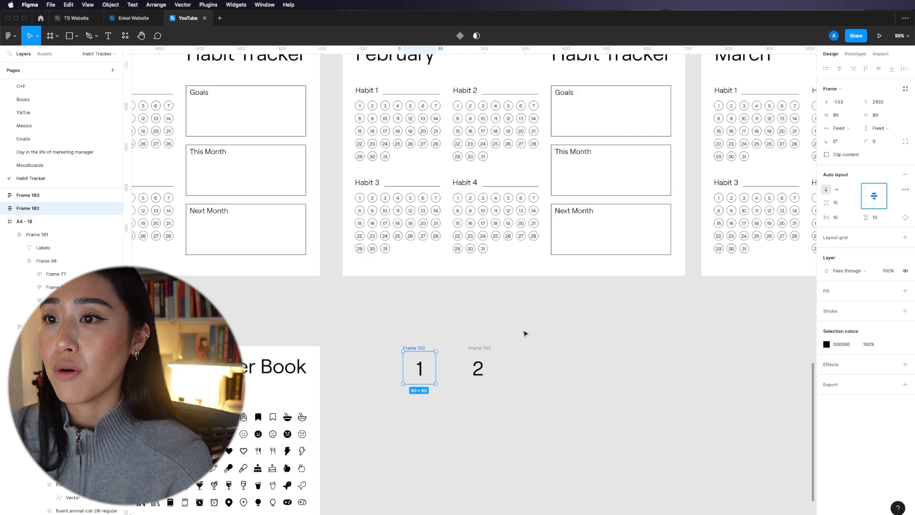
pyautogui.click(481, 344)
pyautogui.click(482, 349)
pyautogui.click(873, 196)
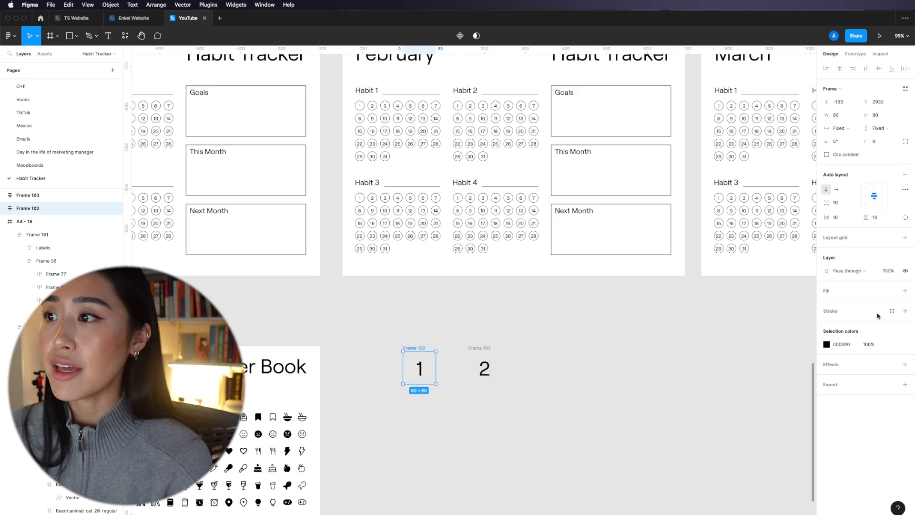
# Add a black (000000) inside stroke of 1 to both number frames and move the 2 closer to the 1.
pyautogui.click(484, 367)
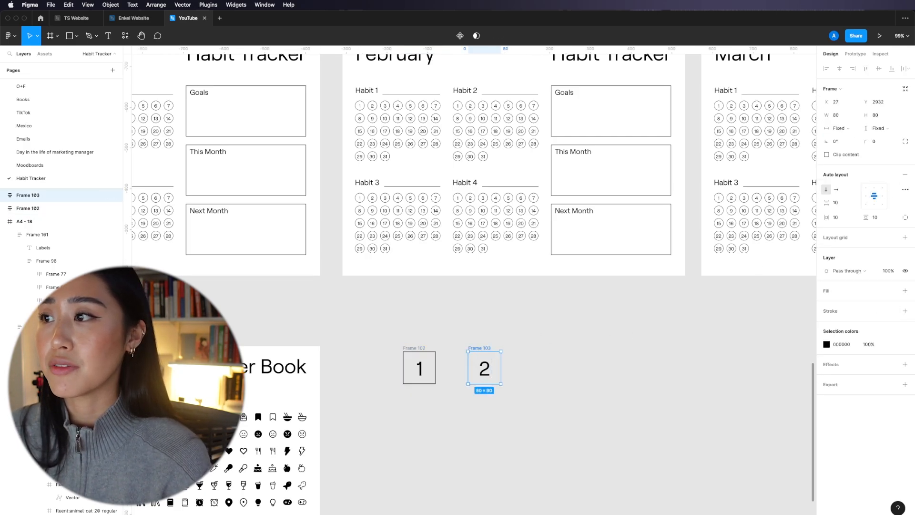
pyautogui.click(520, 364)
pyautogui.moveTo(484, 365); pyautogui.dragTo(461, 365)
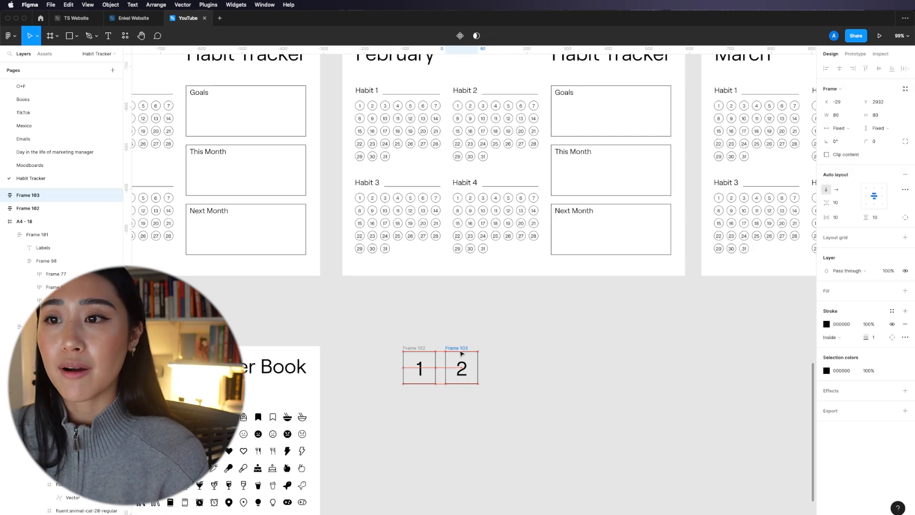
pyautogui.click(576, 336)
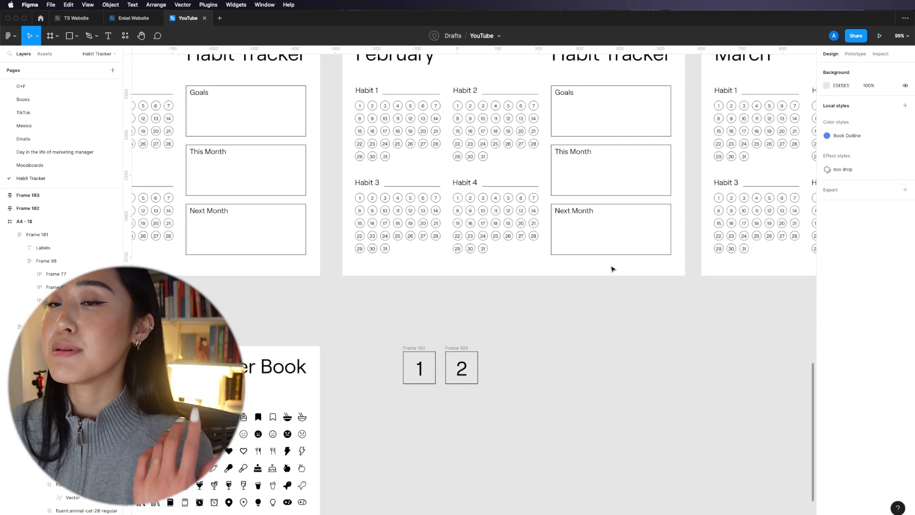
# Round both number frames into circles with a corner radius of 100.
pyautogui.click(418, 347)
pyautogui.click(420, 347)
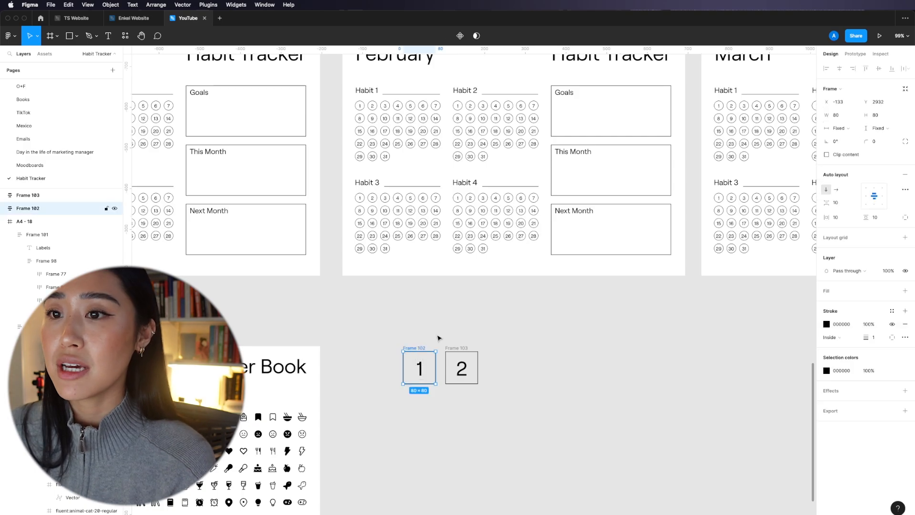
pyautogui.click(876, 142)
pyautogui.write('100')
pyautogui.press('Return')
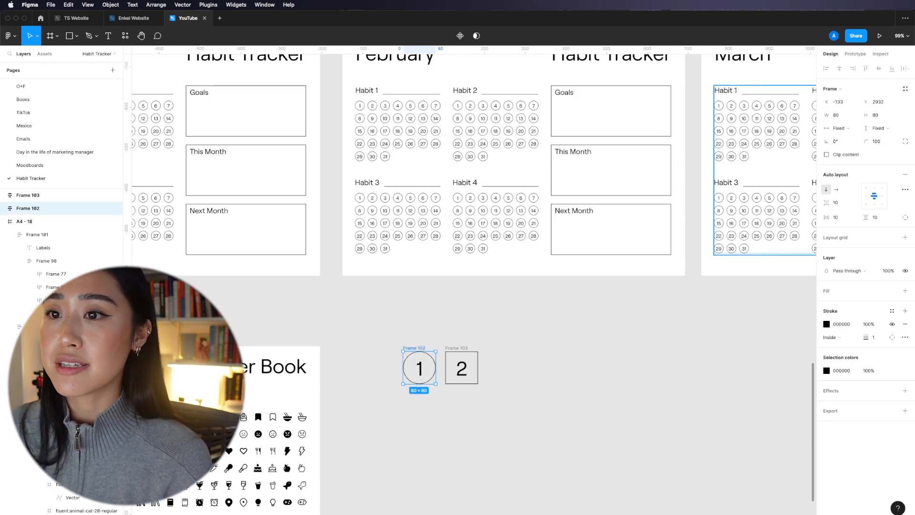
pyautogui.click(466, 352)
pyautogui.press('super+alt+v')
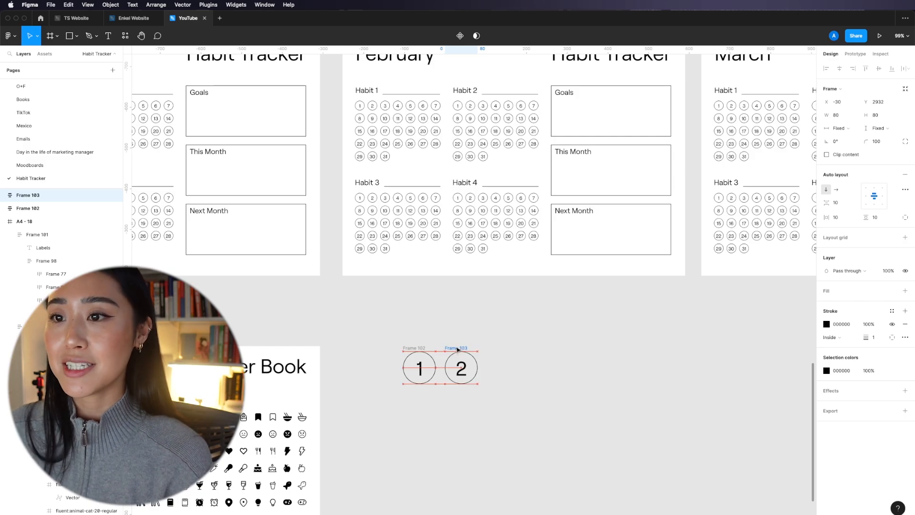
# Duplicate the number circles to make a row from 1 to 5, and copy it down into four rows.
pyautogui.moveTo(456, 350); pyautogui.dragTo(502, 350)
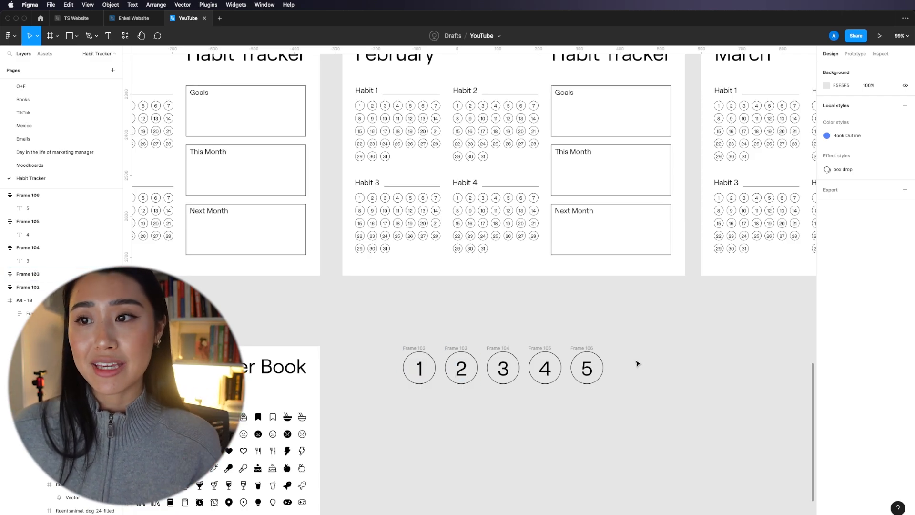
pyautogui.moveTo(412, 368); pyautogui.dragTo(412, 412)
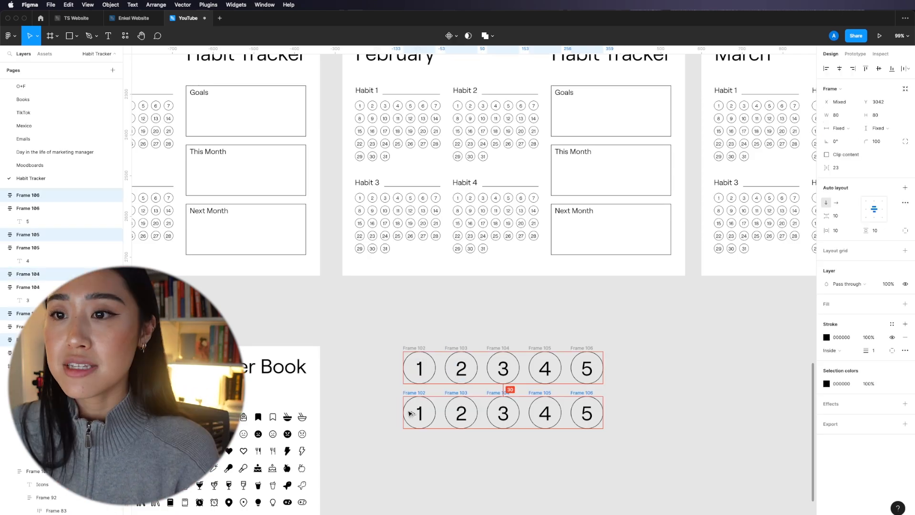
pyautogui.moveTo(412, 413); pyautogui.dragTo(417, 496)
pyautogui.click(706, 413)
pyautogui.scroll(-3, 604, 354)
pyautogui.hscroll(2, 603, 355)
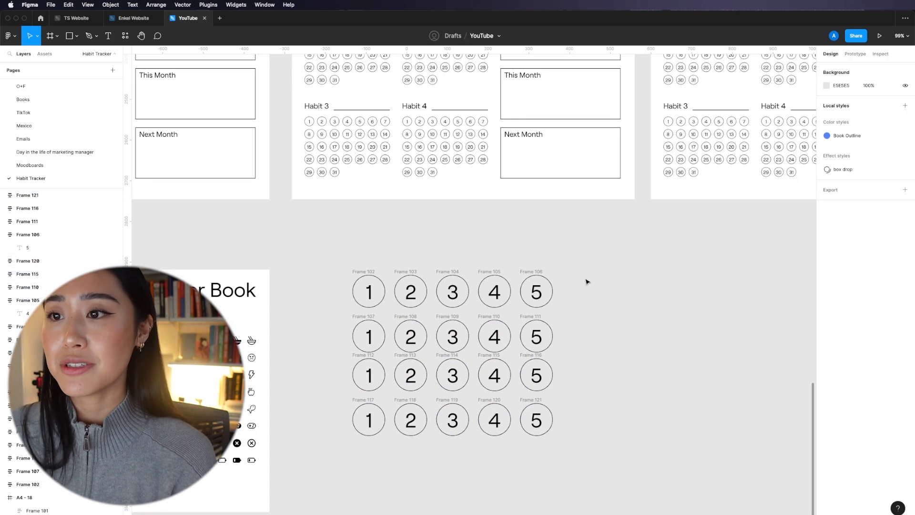
# Wrap each row of circles in its own auto layout frame and combine the four rows into one vertical auto layout.
pyautogui.moveTo(316, 248); pyautogui.dragTo(637, 316)
pyautogui.hotkey('shift', 'a')
pyautogui.moveTo(330, 313); pyautogui.dragTo(683, 361)
pyautogui.hotkey('shift', 'a')
pyautogui.moveTo(326, 351); pyautogui.dragTo(351, 363)
pyautogui.moveTo(585, 479); pyautogui.dragTo(296, 233)
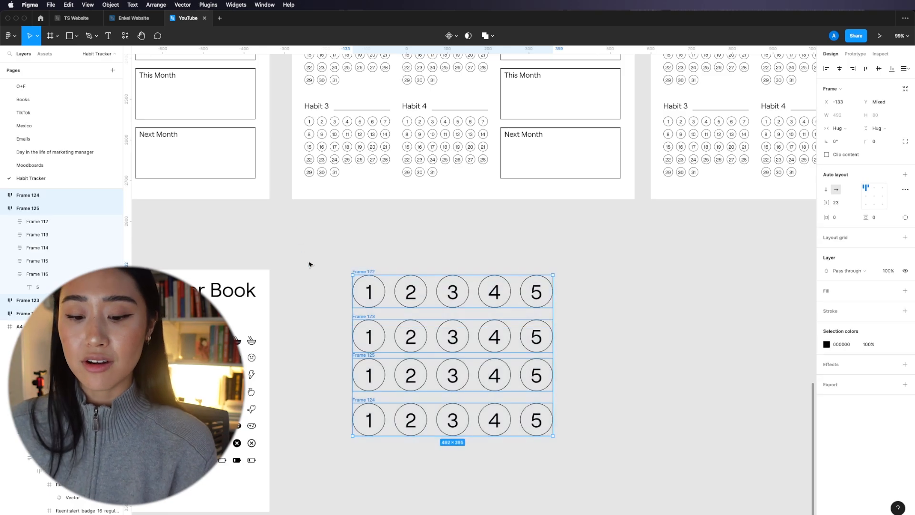
pyautogui.hotkey('shift', 'a')
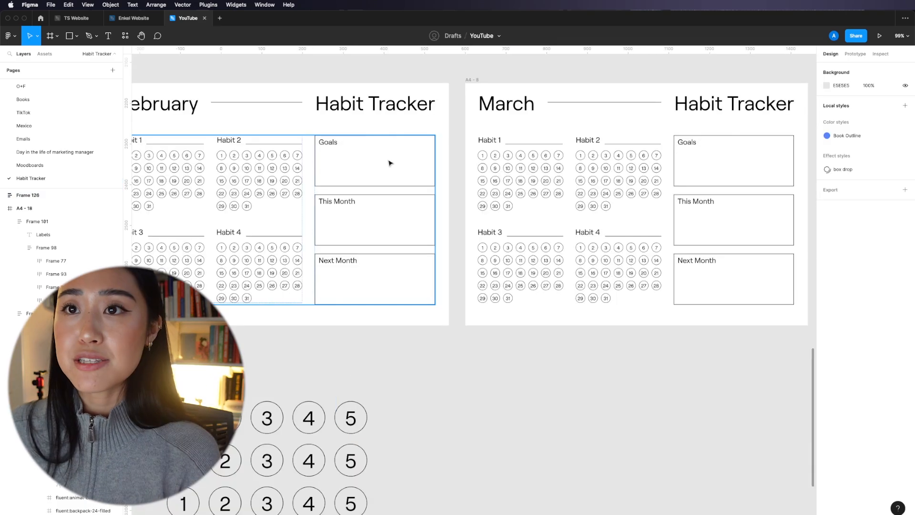
# Inspect the February tracker's boxes and add the text "Goals" on the empty canvas beside the circle grid.
pyautogui.doubleClick(389, 164)
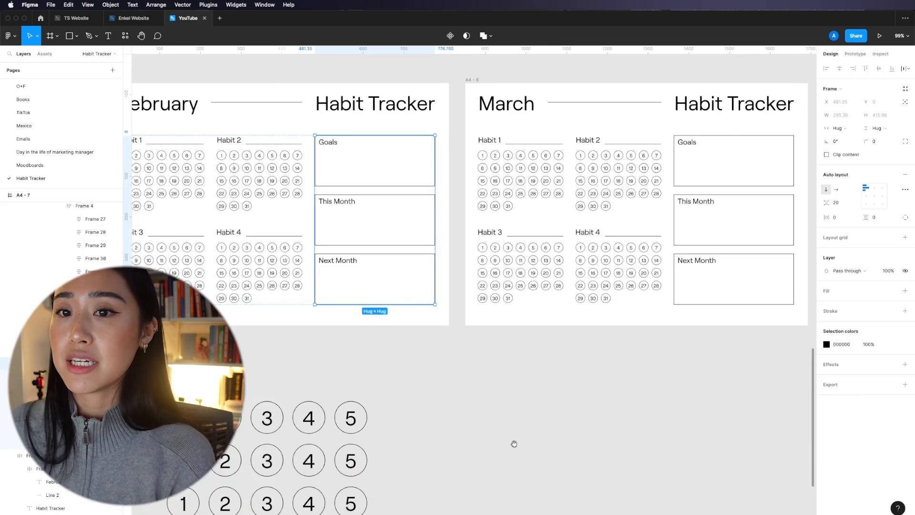
pyautogui.moveTo(514, 443); pyautogui.dragTo(468, 283)
pyautogui.press('t')
pyautogui.click(455, 292)
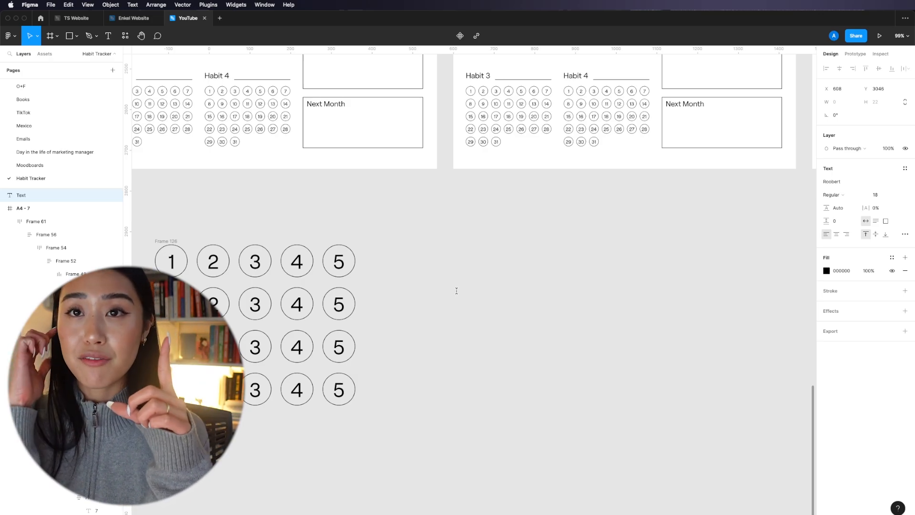
pyautogui.write('Goakl')
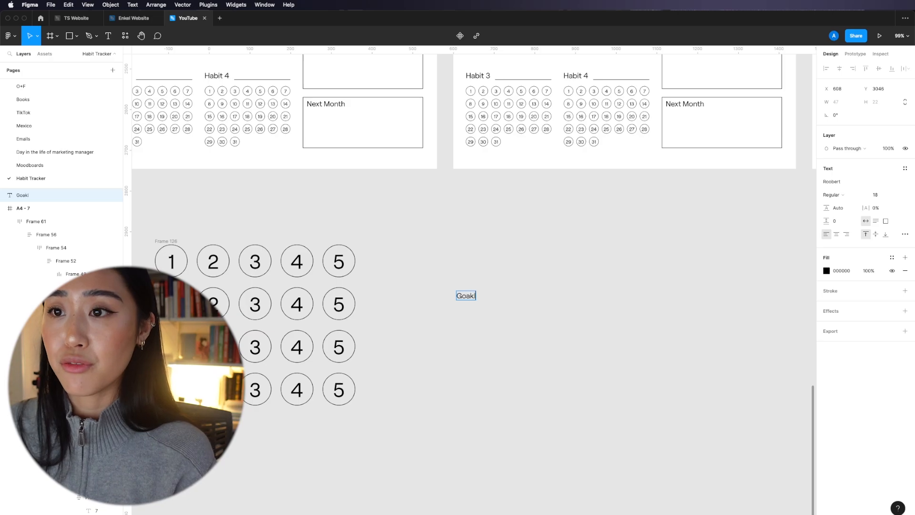
pyautogui.press('BackSpace')
pyautogui.press('BackSpace')
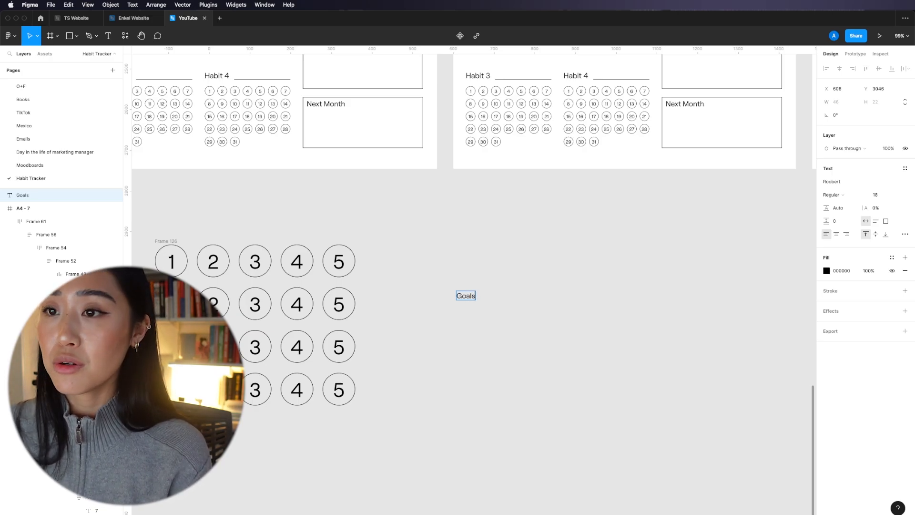
# Wrap the Goals text in an auto layout frame, move it near the circle grid's first row and align it top centre.
pyautogui.hotkey('shift', 'a')
pyautogui.click(521, 327)
pyautogui.moveTo(467, 297); pyautogui.dragTo(400, 238)
pyautogui.press('super+z')
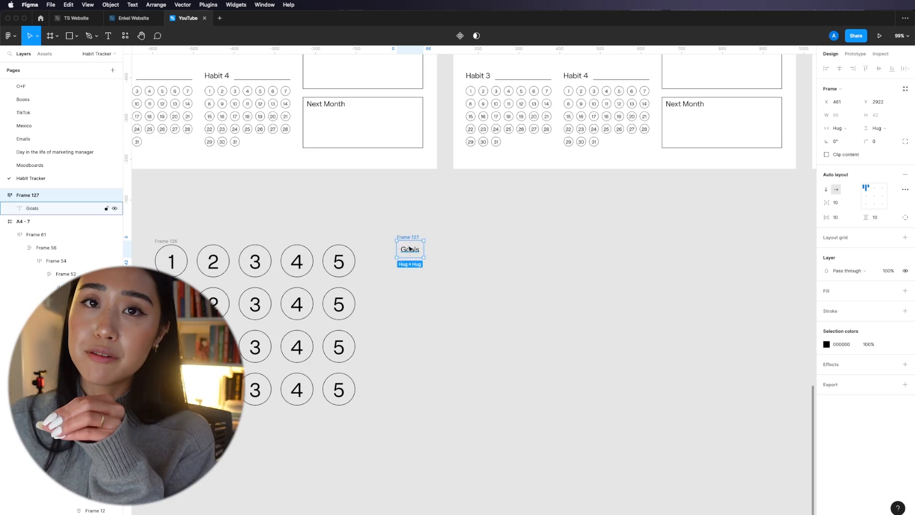
pyautogui.press('Escape')
pyautogui.click(404, 238)
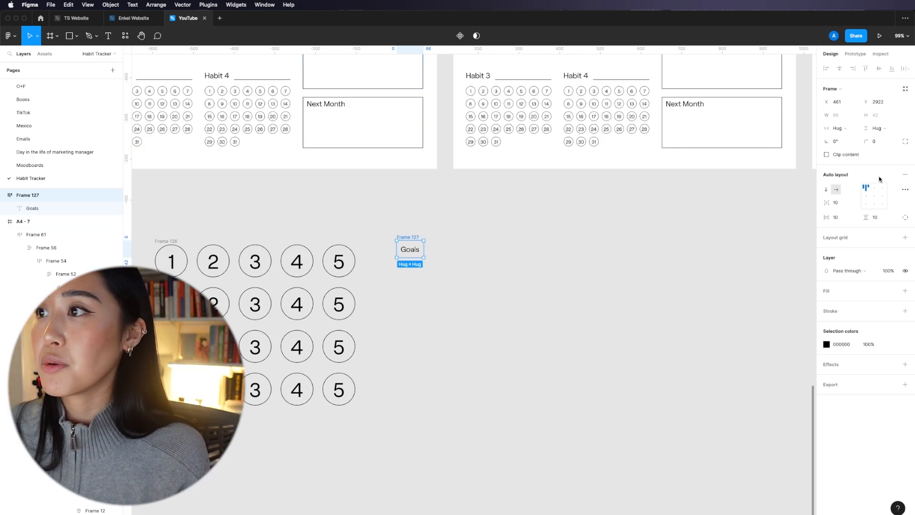
pyautogui.click(870, 189)
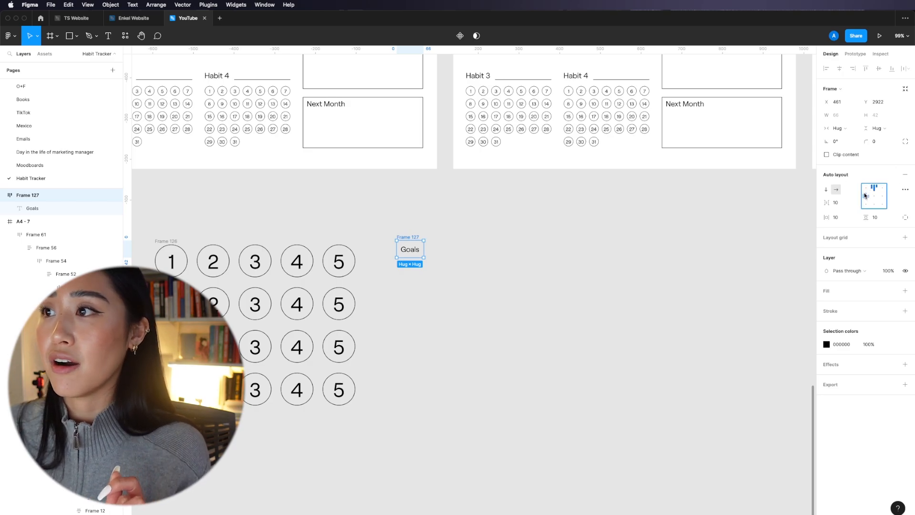
pyautogui.click(655, 271)
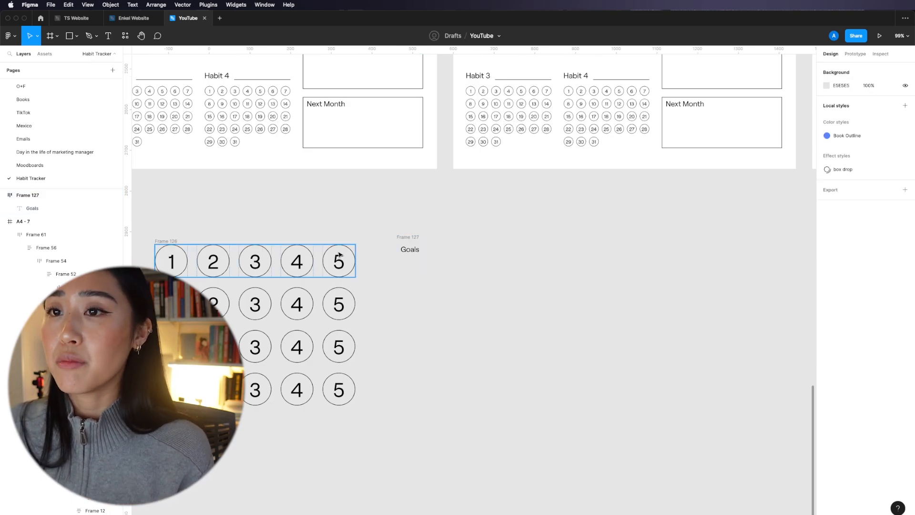
# Enable individual padding on the Goals auto layout frame and set its right padding to 400.
pyautogui.click(410, 245)
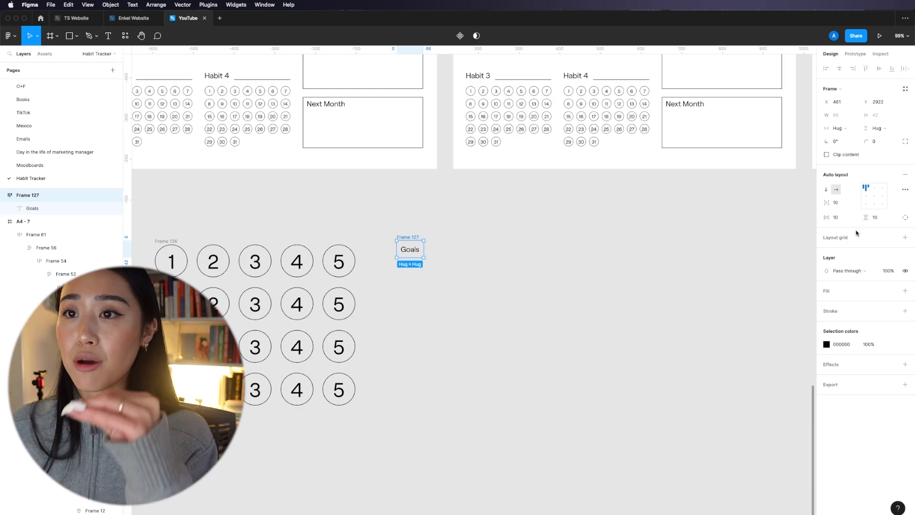
pyautogui.click(905, 217)
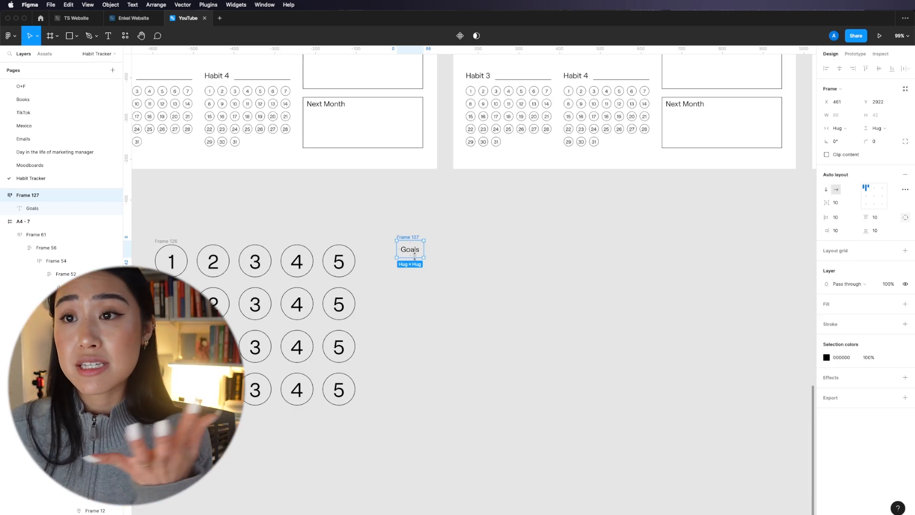
pyautogui.click(845, 231)
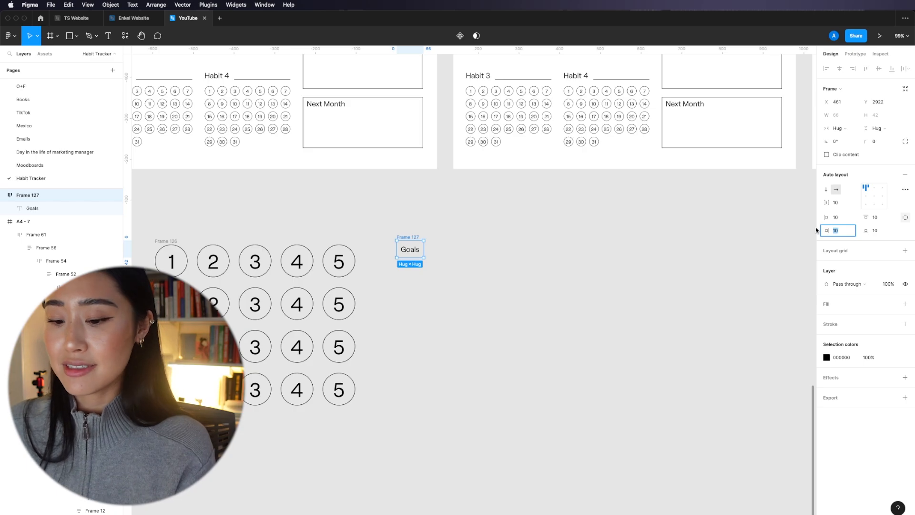
pyautogui.write('100')
pyautogui.press('Return')
pyautogui.click(847, 232)
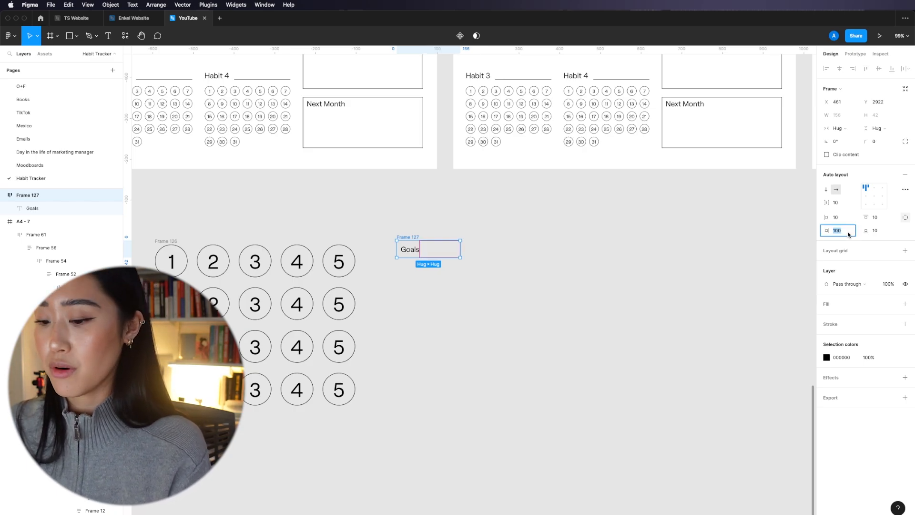
pyautogui.write('400')
pyautogui.press('Return')
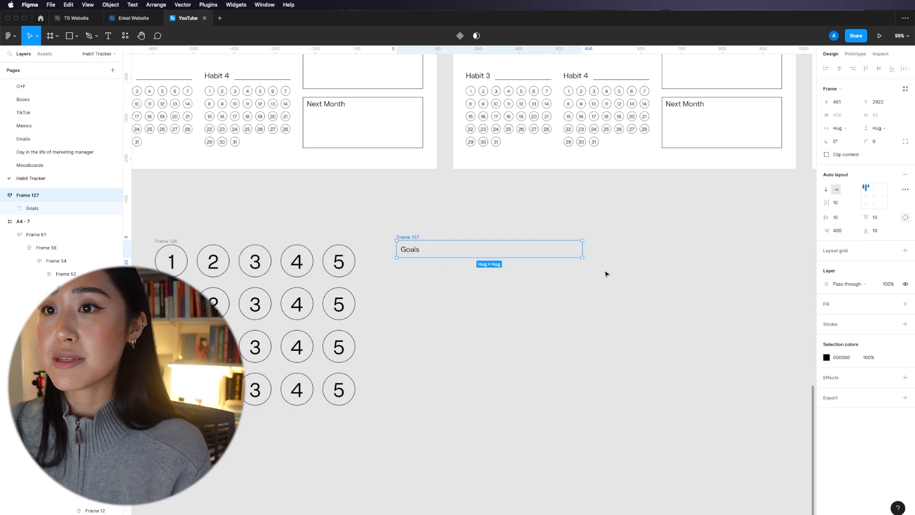
# Set the Goals frame's bottom padding to 300 and give the frame a black 1 px inside stroke.
pyautogui.click(884, 233)
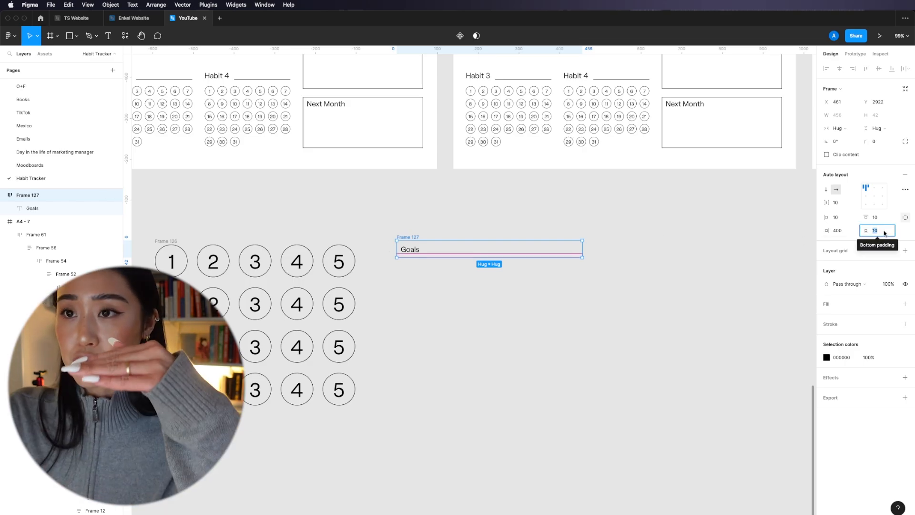
pyautogui.write('300')
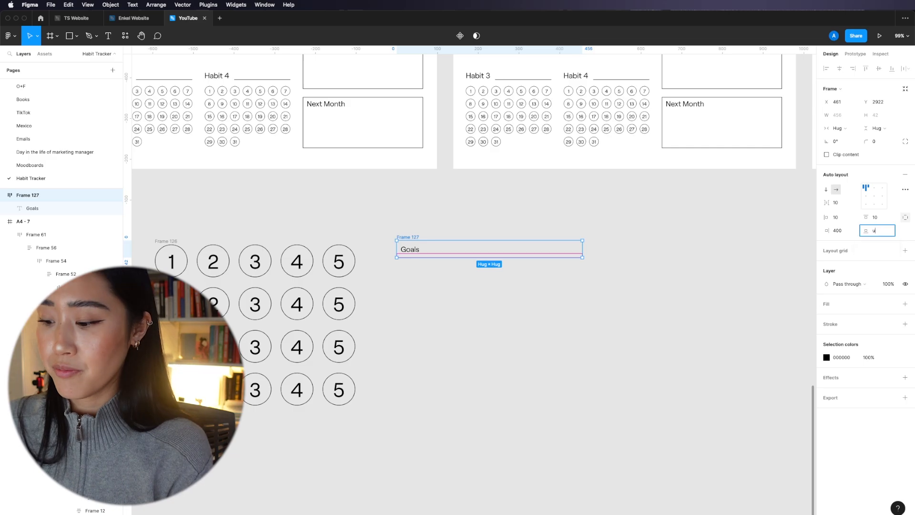
pyautogui.press('Return')
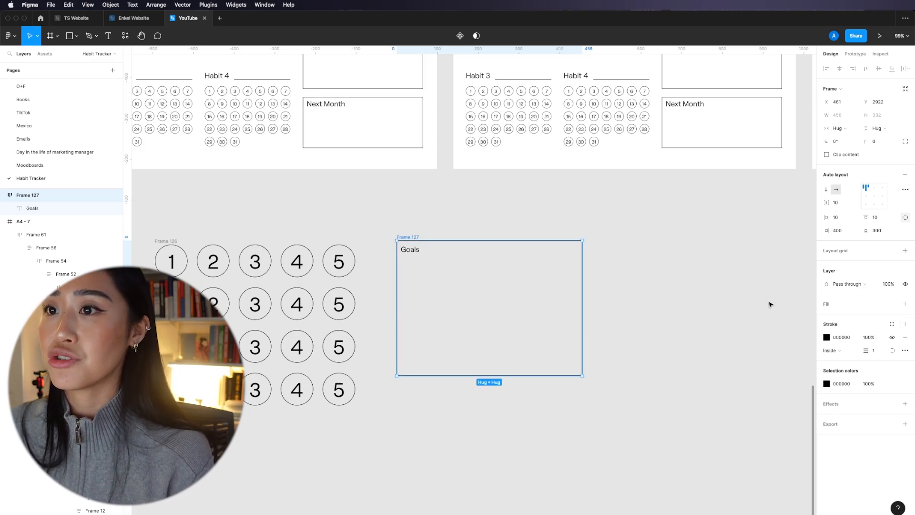
pyautogui.click(731, 285)
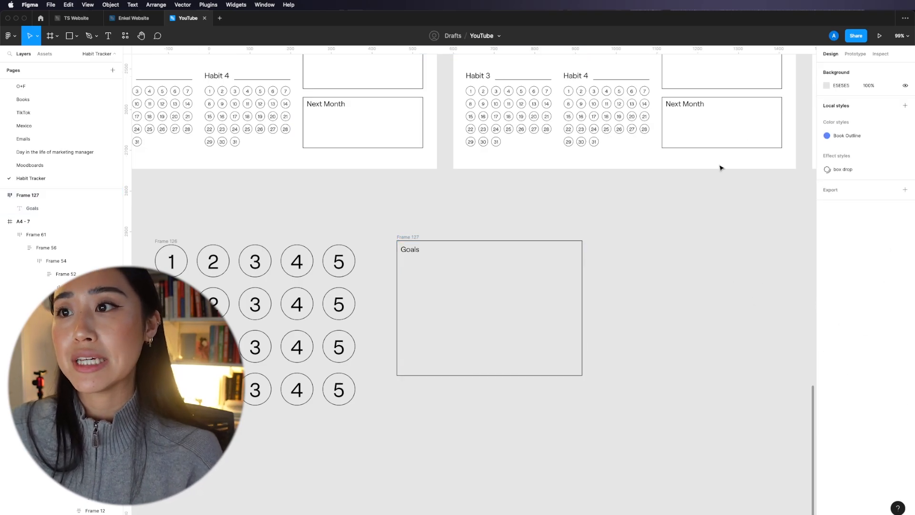
# Round the Goals box's corners with a radius of 10.
pyautogui.click(480, 242)
pyautogui.click(874, 141)
pyautogui.press('Escape')
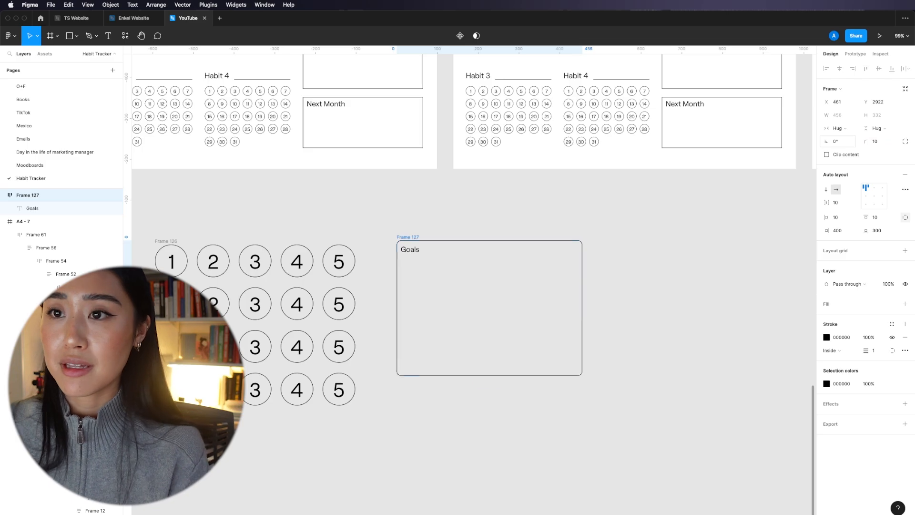
pyautogui.click(655, 317)
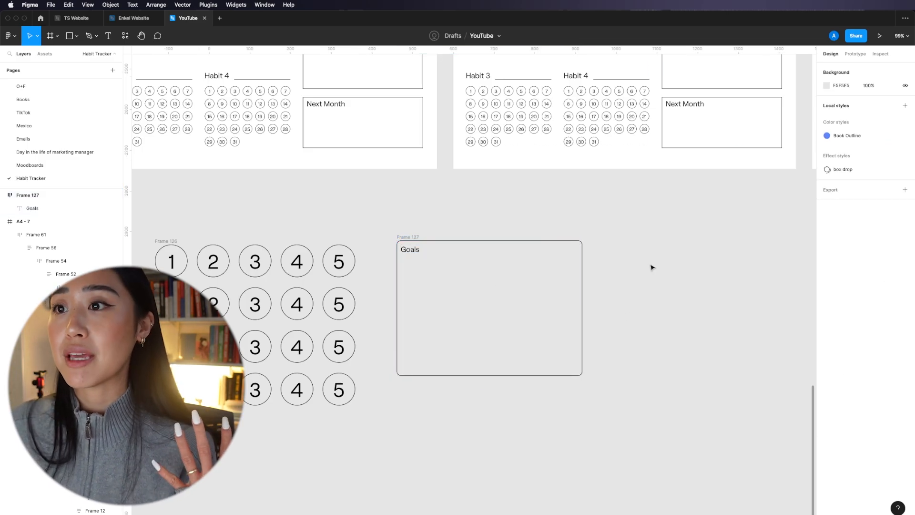
# Replace the Goals box's black outline with a white fill, and make that fill partly transparent.
pyautogui.click(563, 240)
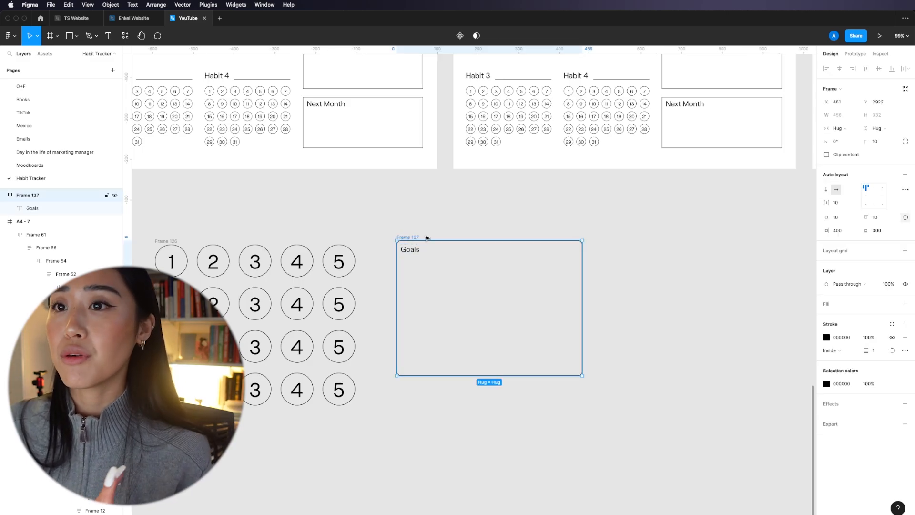
pyautogui.click(905, 304)
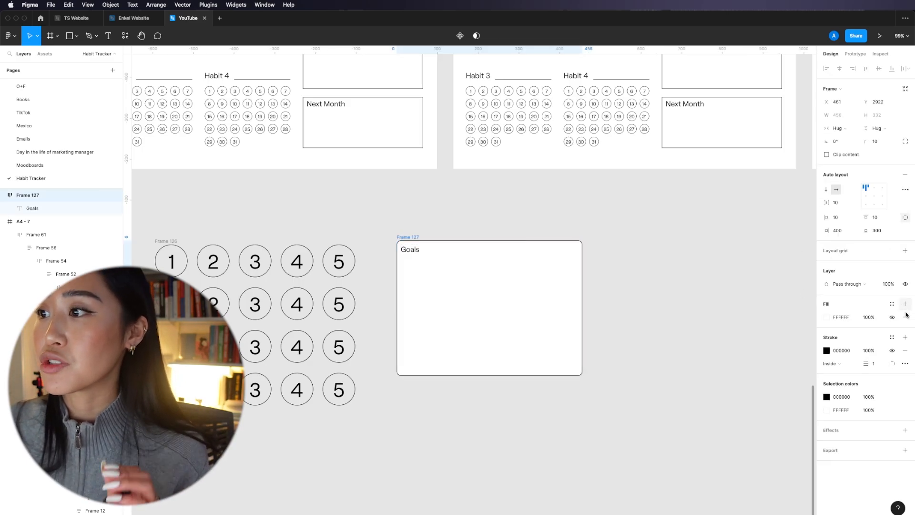
pyautogui.click(905, 351)
pyautogui.click(684, 239)
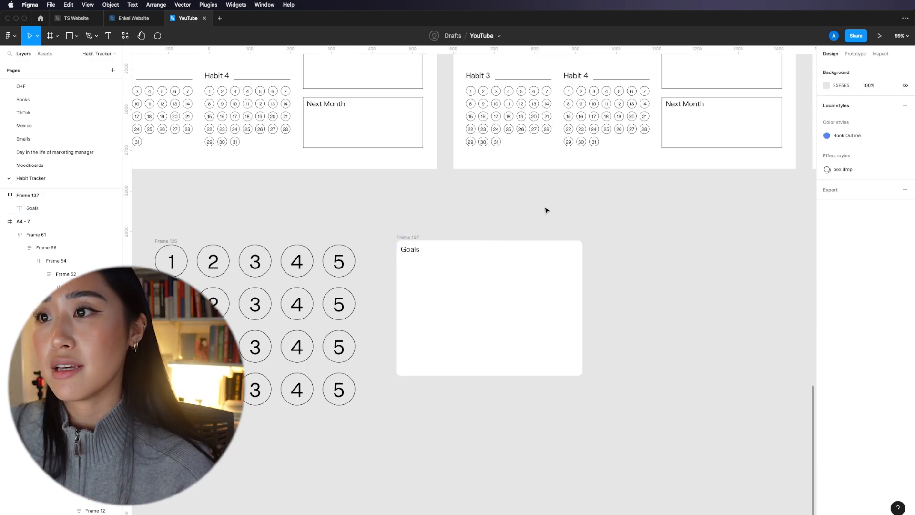
pyautogui.click(410, 238)
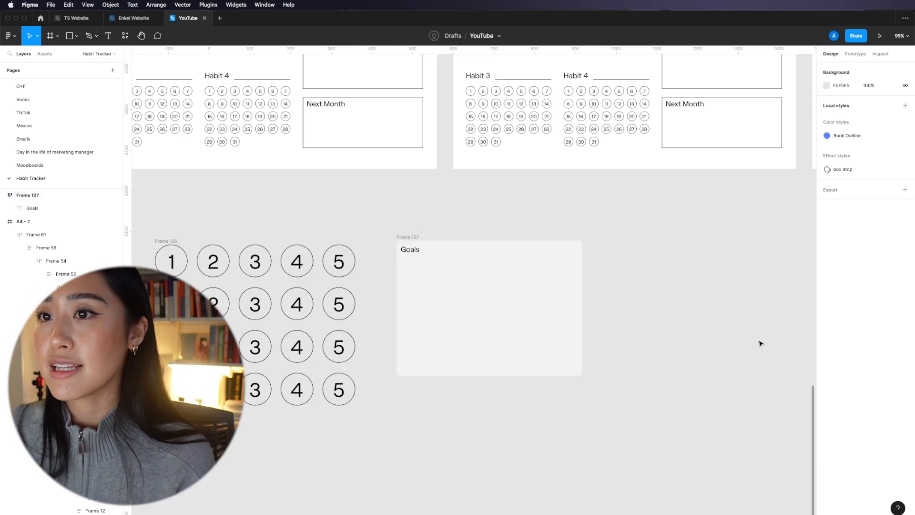
pyautogui.scroll(3, 620, 290)
pyautogui.hscroll(-5, 619, 291)
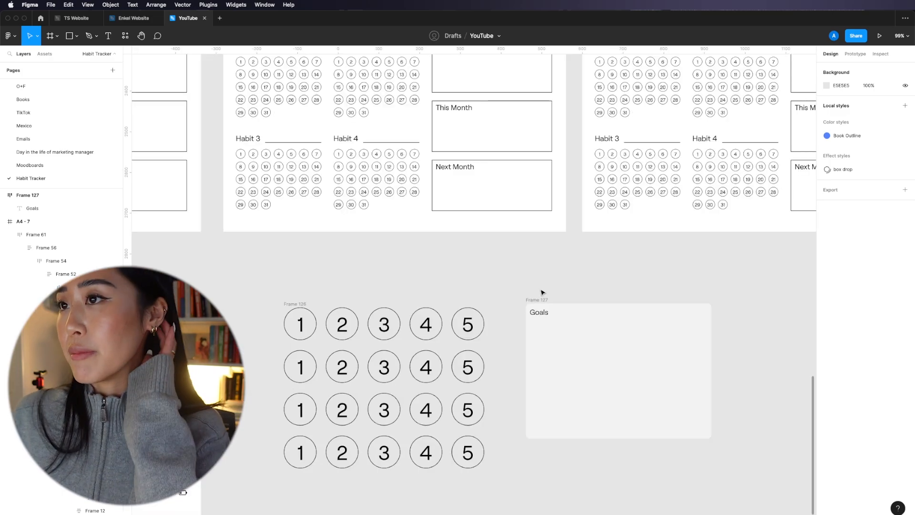
pyautogui.scroll(5, 542, 292)
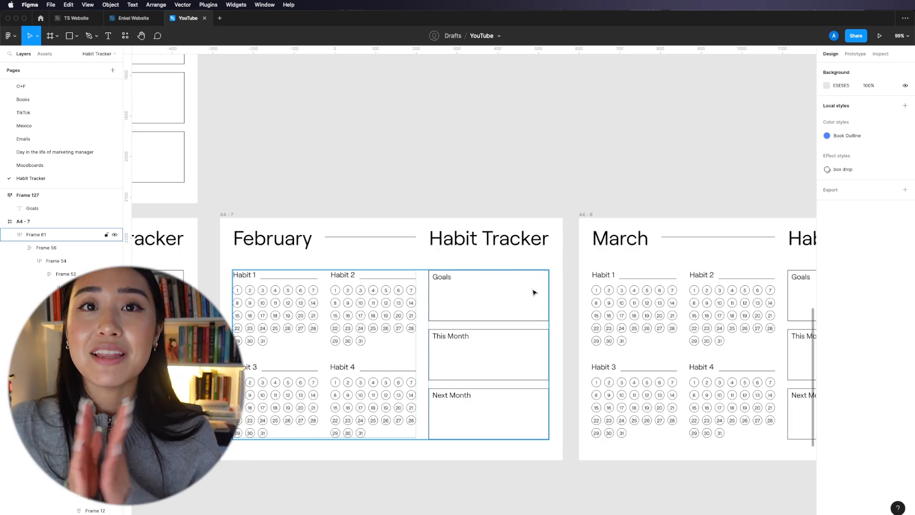
pyautogui.click(500, 174)
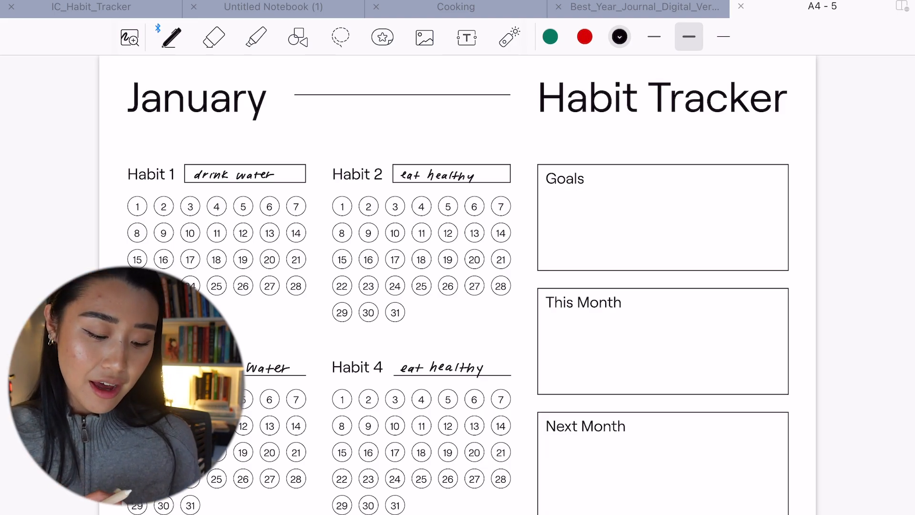
# Switch to the January tracker in GoodNotes and fill the Habit 1 circles for days 1 to 4 with the orange highlighter.
pyautogui.scroll(7, 127, 202)
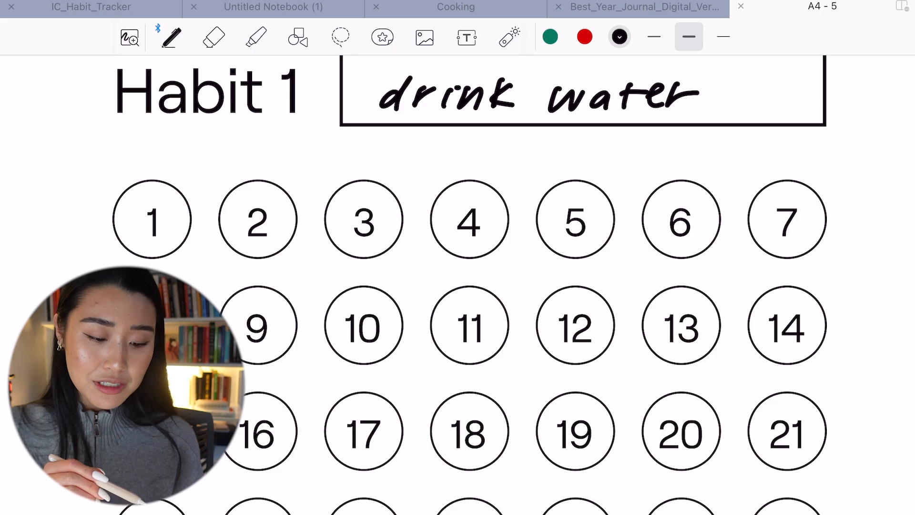
pyautogui.click(256, 37)
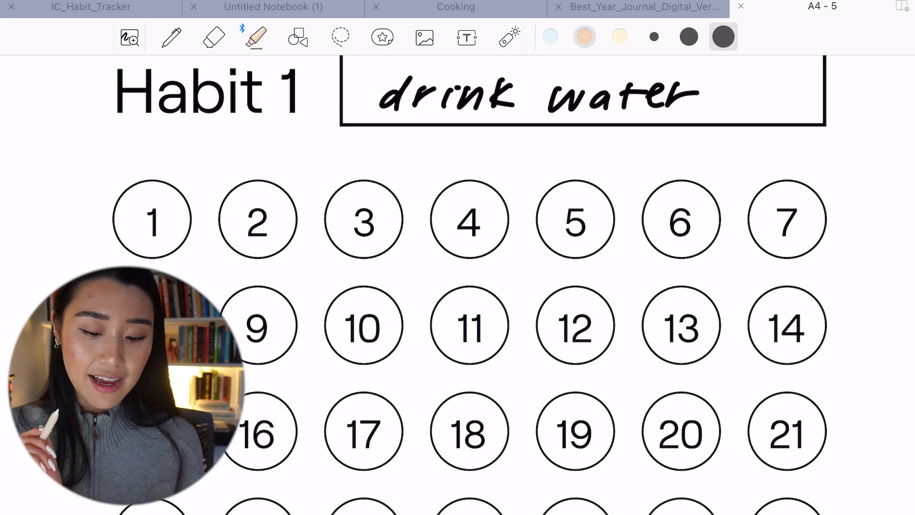
pyautogui.moveTo(123, 200); pyautogui.dragTo(181, 238)
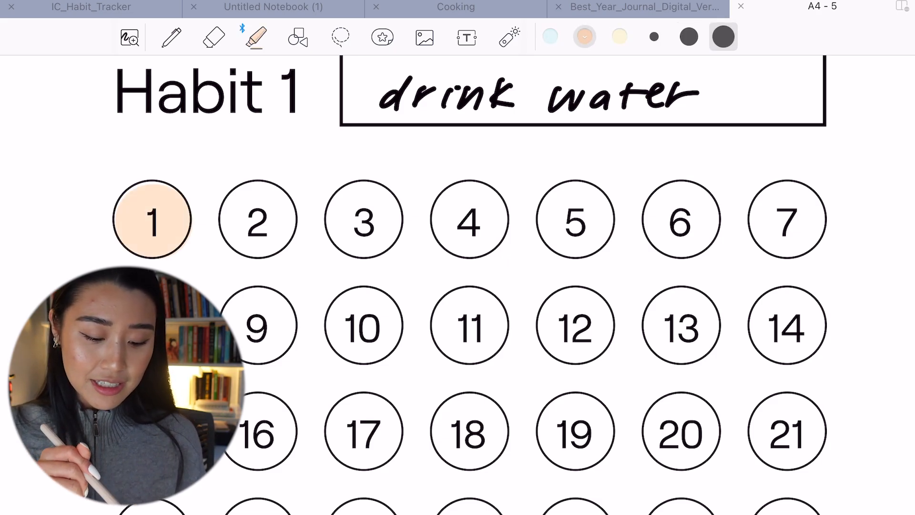
pyautogui.moveTo(231, 200); pyautogui.dragTo(286, 238)
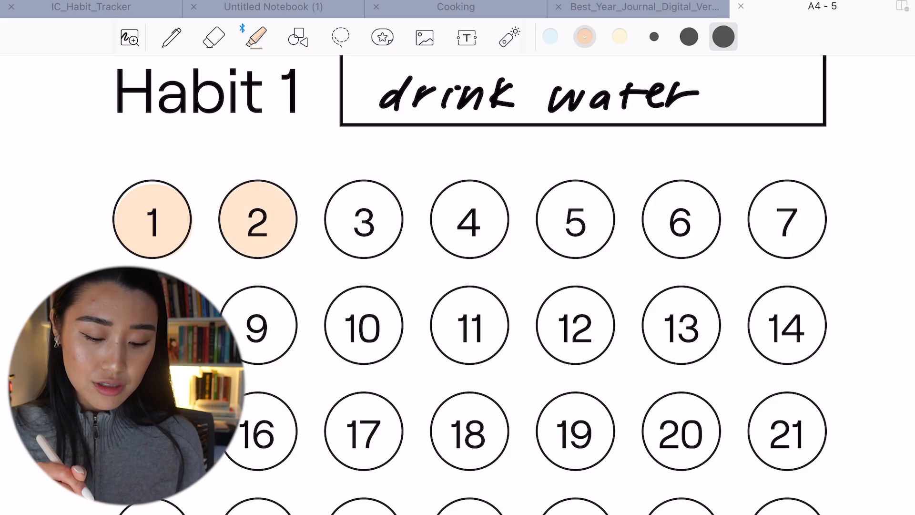
pyautogui.moveTo(336, 200); pyautogui.dragTo(393, 239)
pyautogui.moveTo(441, 200); pyautogui.dragTo(498, 238)
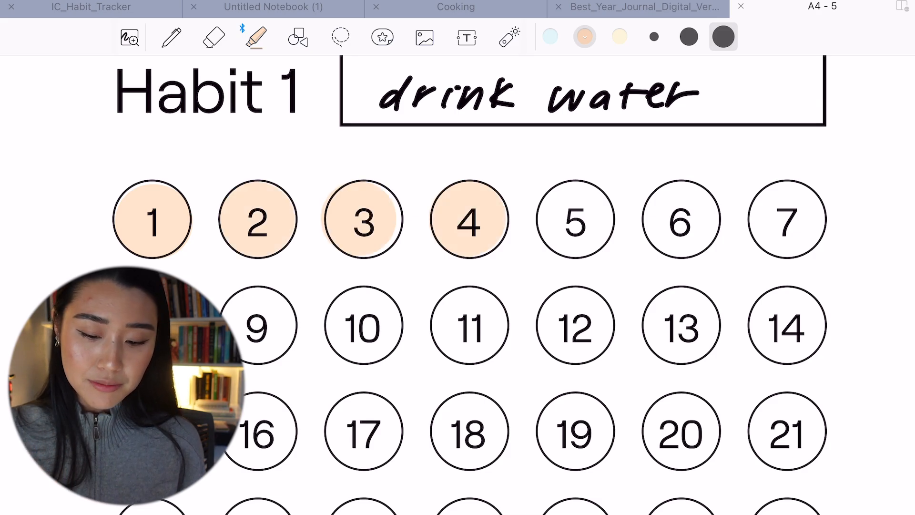
# Check the highlighter thickness and continue colouring the Habit 1 circles orange through day 12.
pyautogui.click(723, 37)
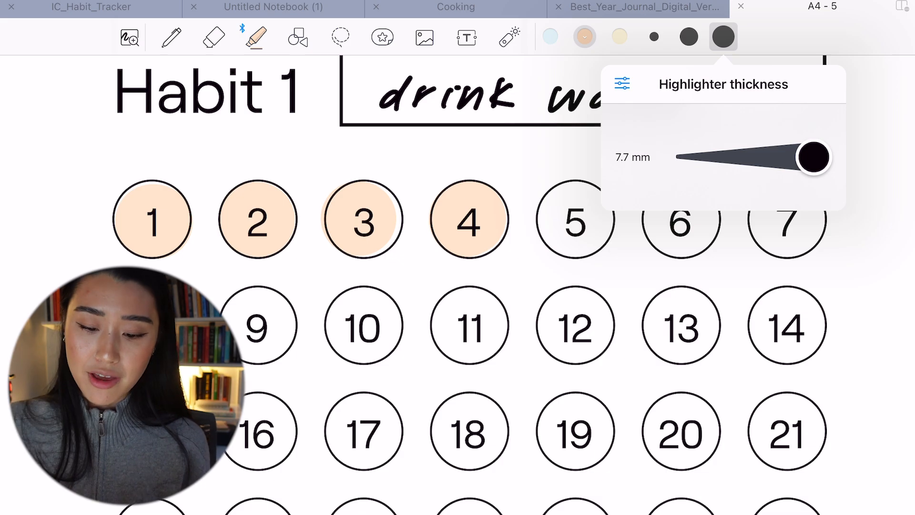
pyautogui.moveTo(813, 156); pyautogui.dragTo(813, 157)
pyautogui.click(722, 37)
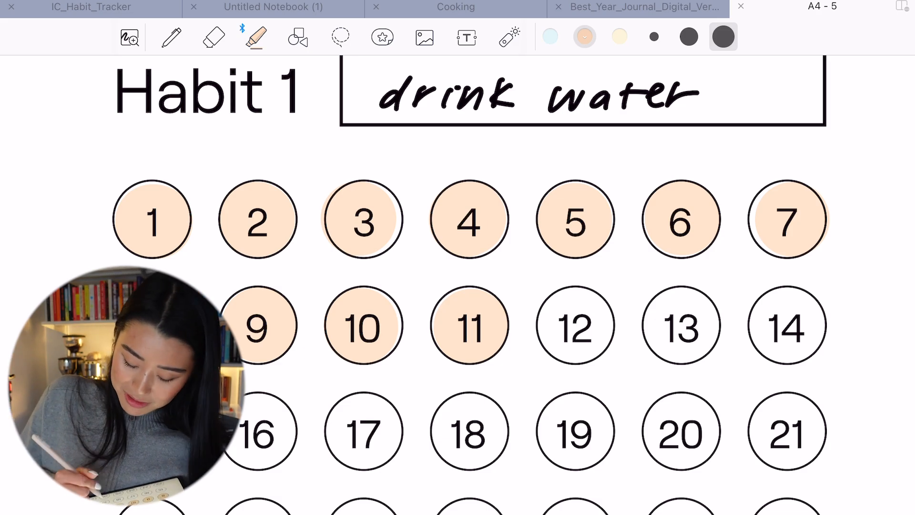
pyautogui.click(572, 328)
pyautogui.moveTo(572, 327); pyautogui.dragTo(575, 329)
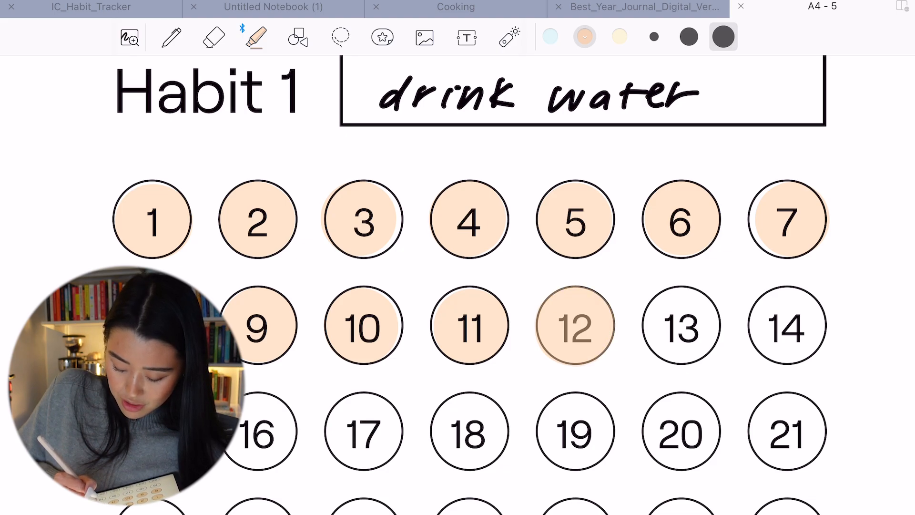